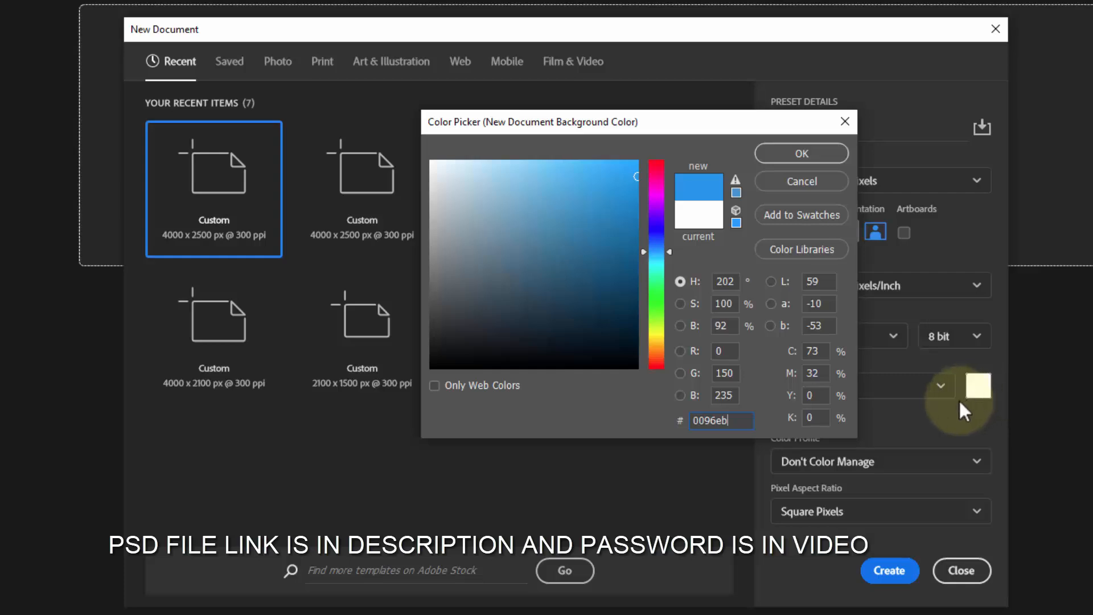
# Step: Create a 4000 × 2500 px document at 300 ppi with background color 0096eb and unlock its background layer
pyautogui.click(788, 151)
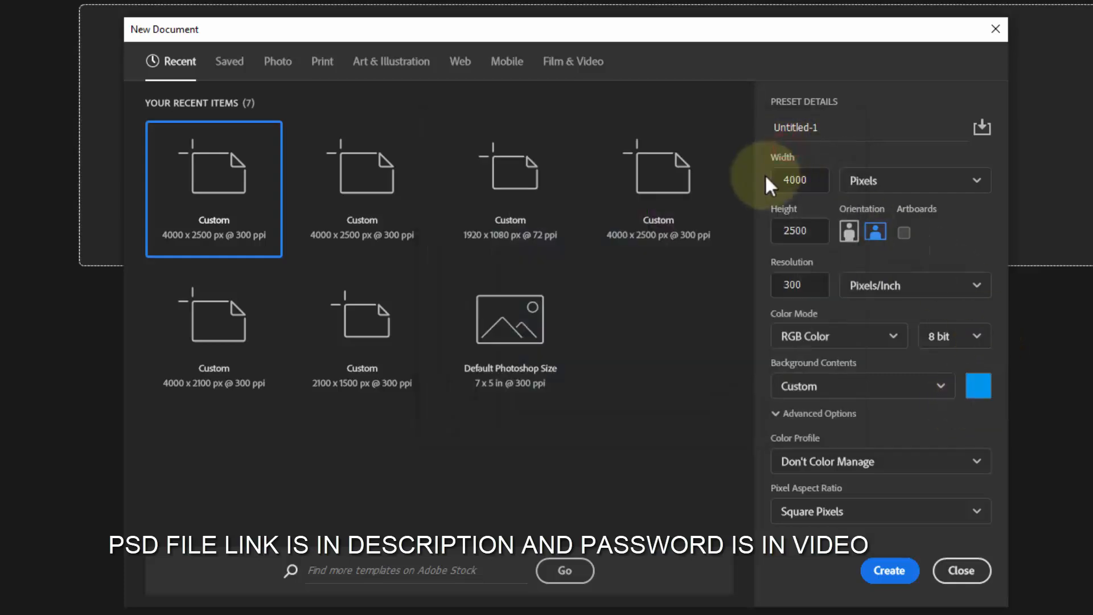
pyautogui.click(890, 572)
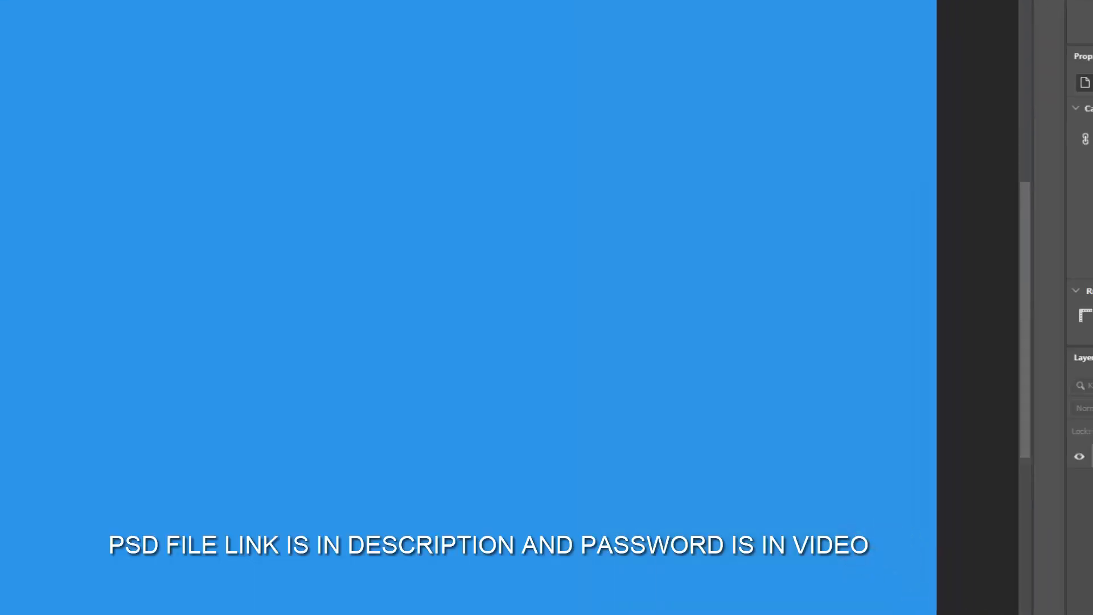
pyautogui.click(1075, 373)
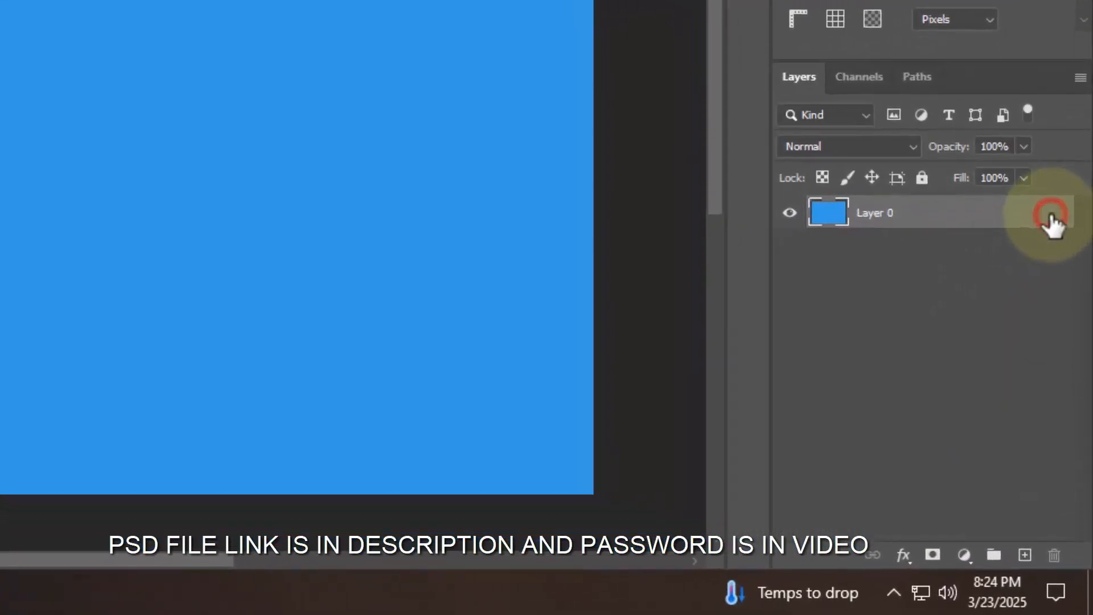
# Step: Set the unlocked layer's blend mode to Soft Light in its blending options
pyautogui.click(904, 555)
pyautogui.click(906, 335)
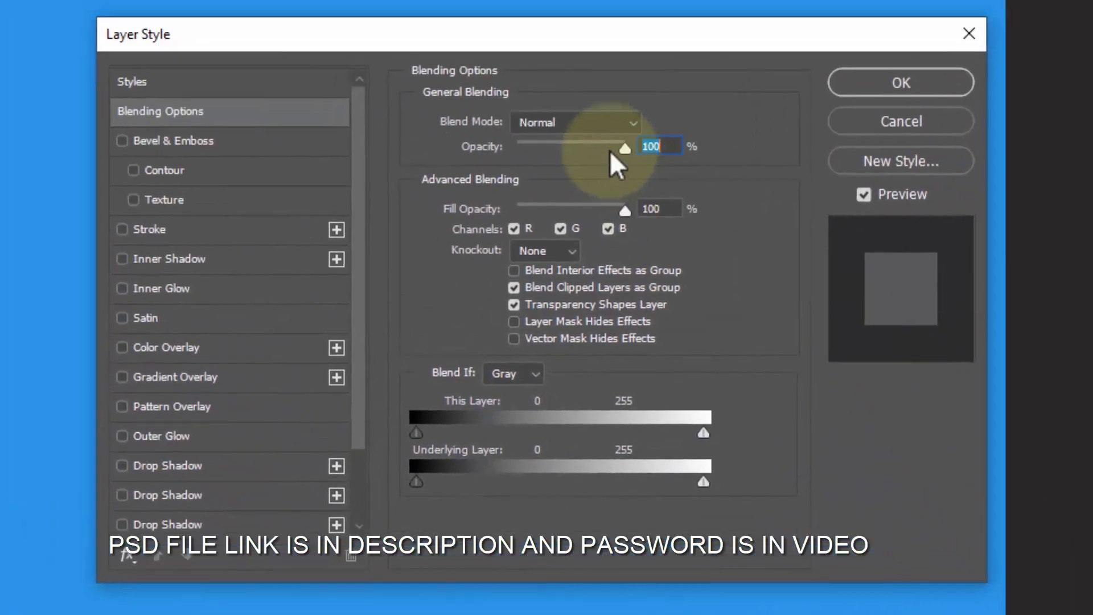
pyautogui.click(590, 122)
pyautogui.click(572, 412)
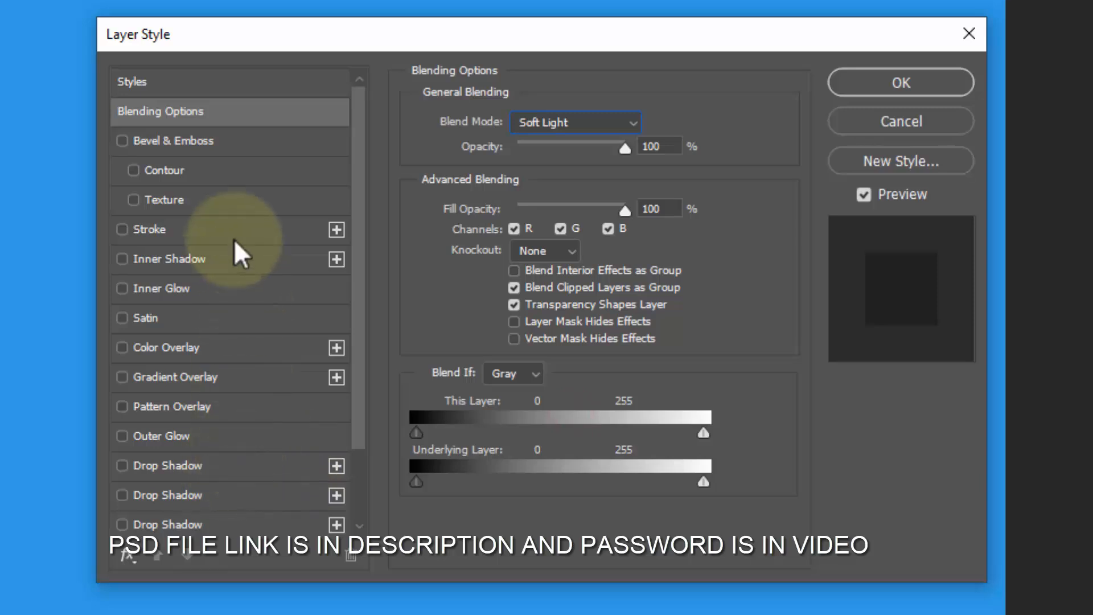
# Step: Add a Soft Light Gradient Overlay at 100% opacity and set the gradient's starting stop color to 5e5e5e
pyautogui.click(230, 373)
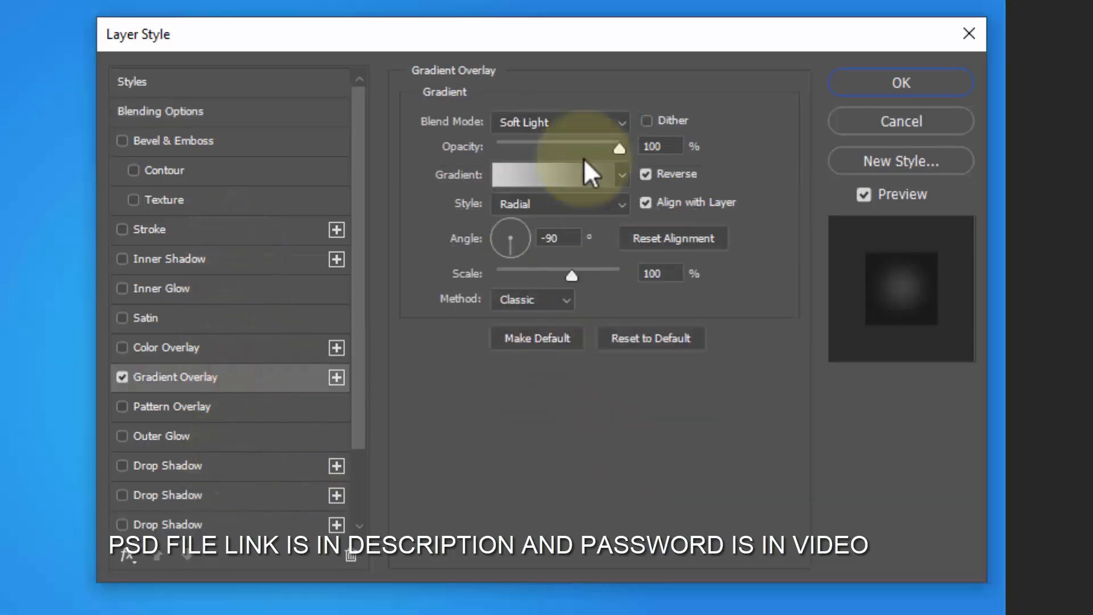
pyautogui.click(653, 146)
pyautogui.click(536, 182)
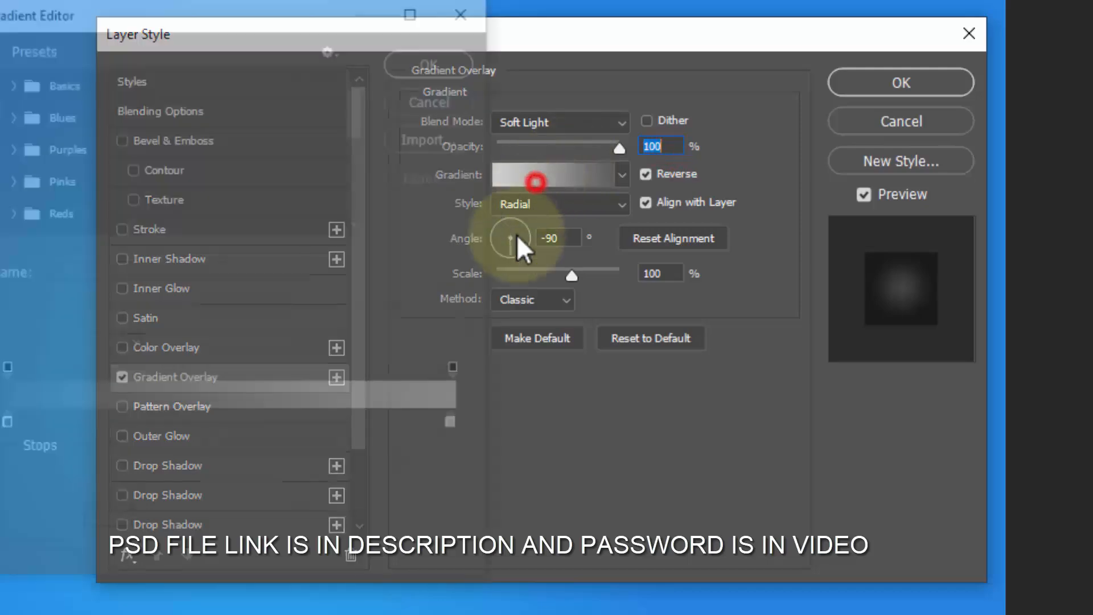
pyautogui.click(7, 421)
pyautogui.click(105, 510)
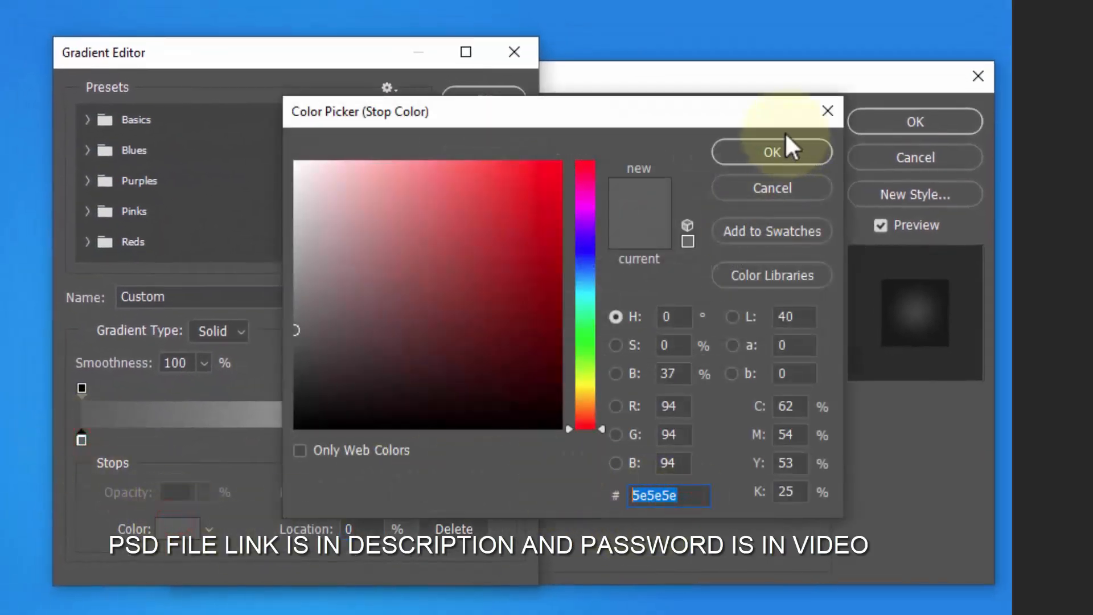
pyautogui.click(791, 149)
# Step: Set the gradient's end stop at location 100% to color d2d2d2 and accept the gradient
pyautogui.click(506, 439)
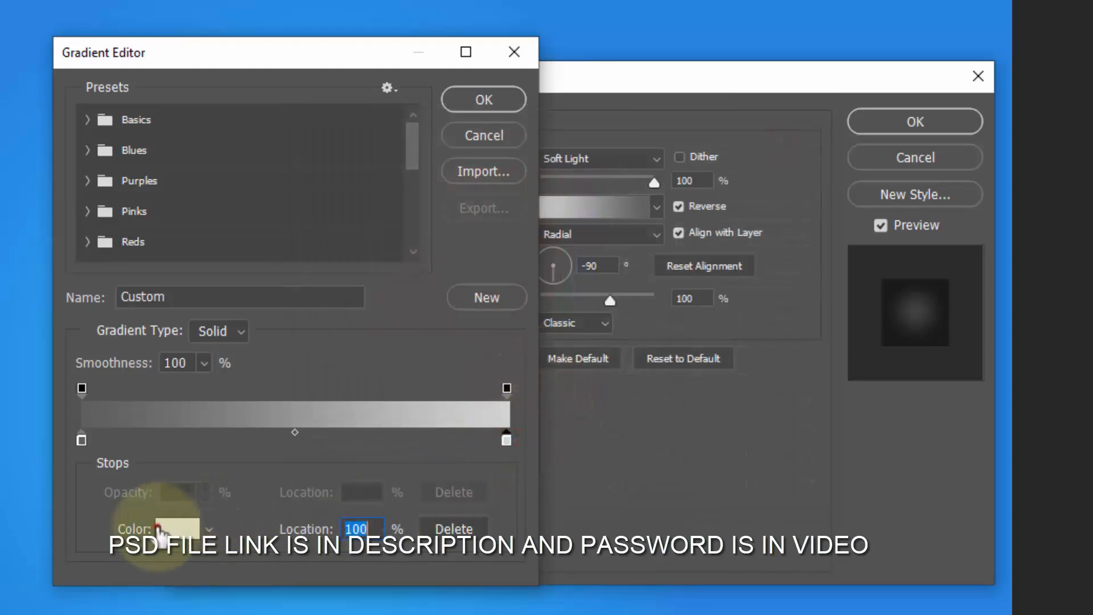
pyautogui.click(160, 532)
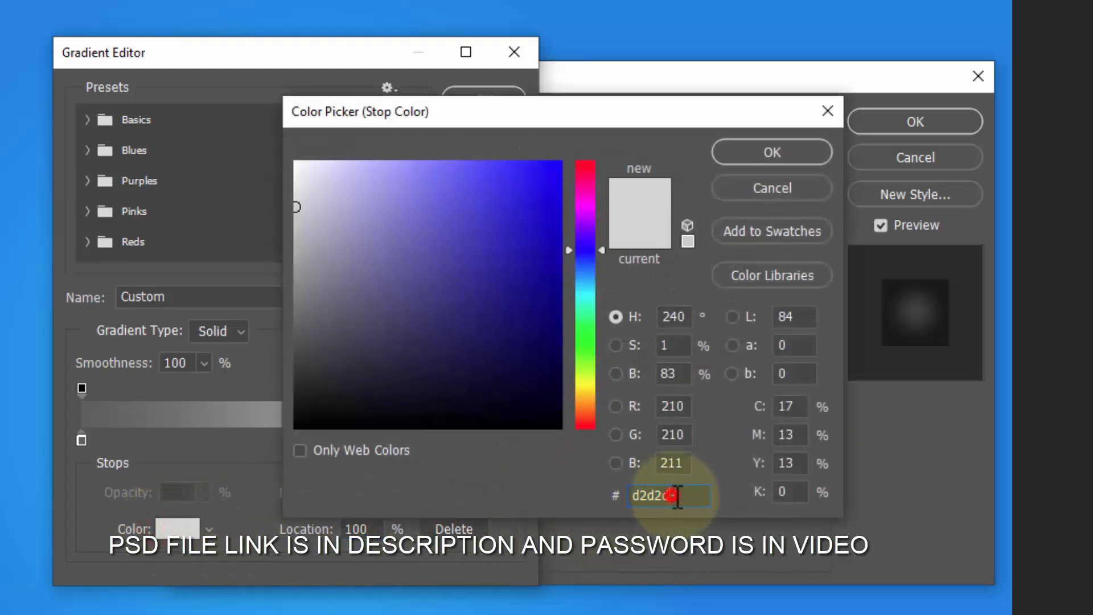
pyautogui.moveTo(672, 495); pyautogui.dragTo(688, 500)
pyautogui.write('2')
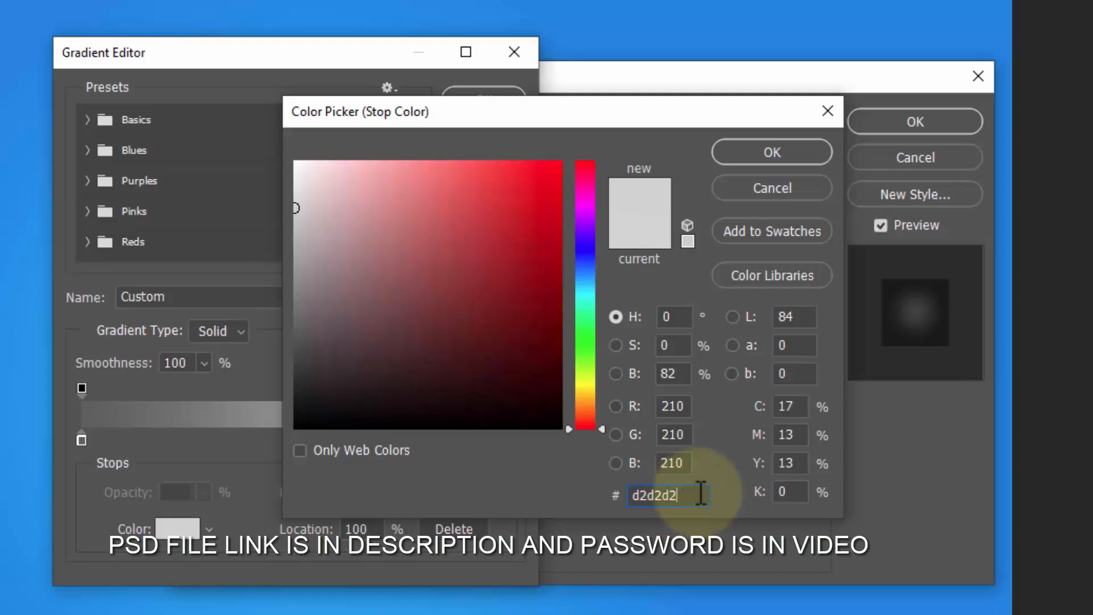
pyautogui.click(744, 147)
pyautogui.click(475, 99)
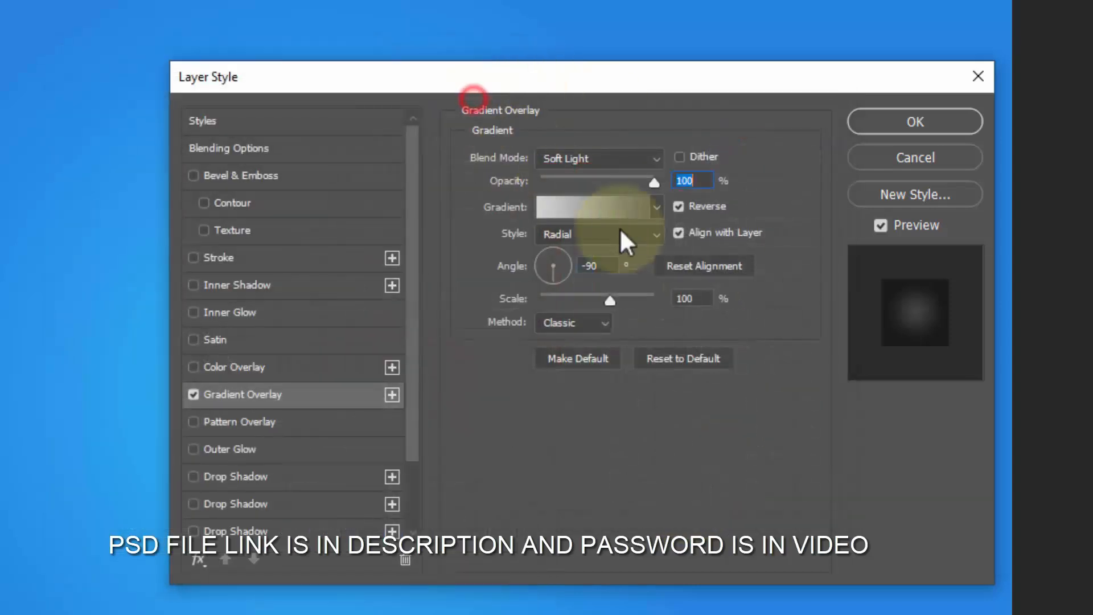
# Step: Apply the Gradient Overlay with Radial style, a -90° angle and 100% scale
pyautogui.click(584, 234)
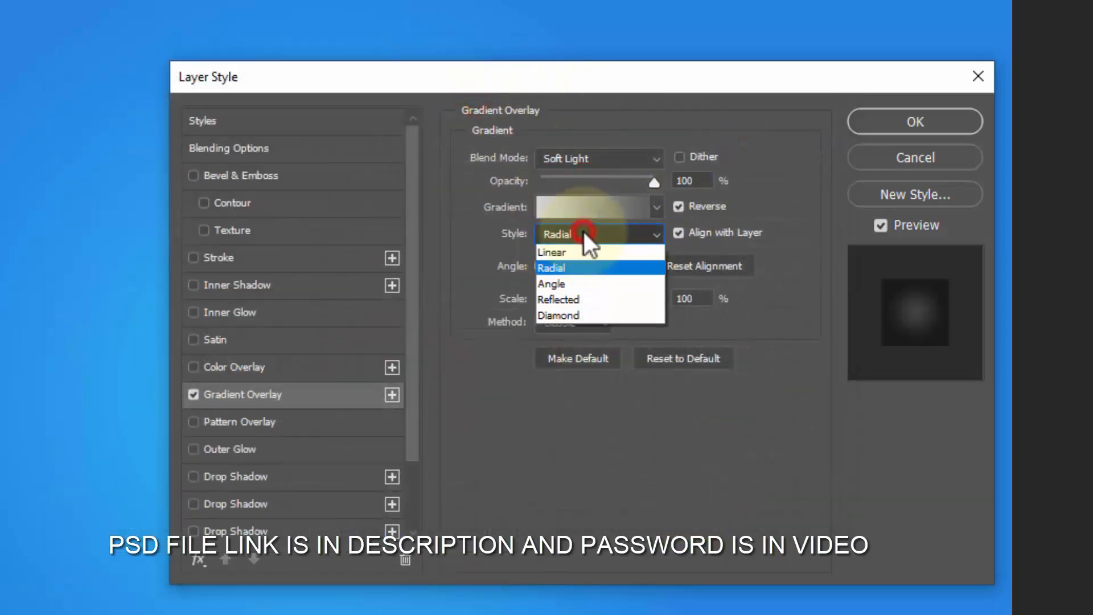
pyautogui.click(569, 267)
pyautogui.click(605, 266)
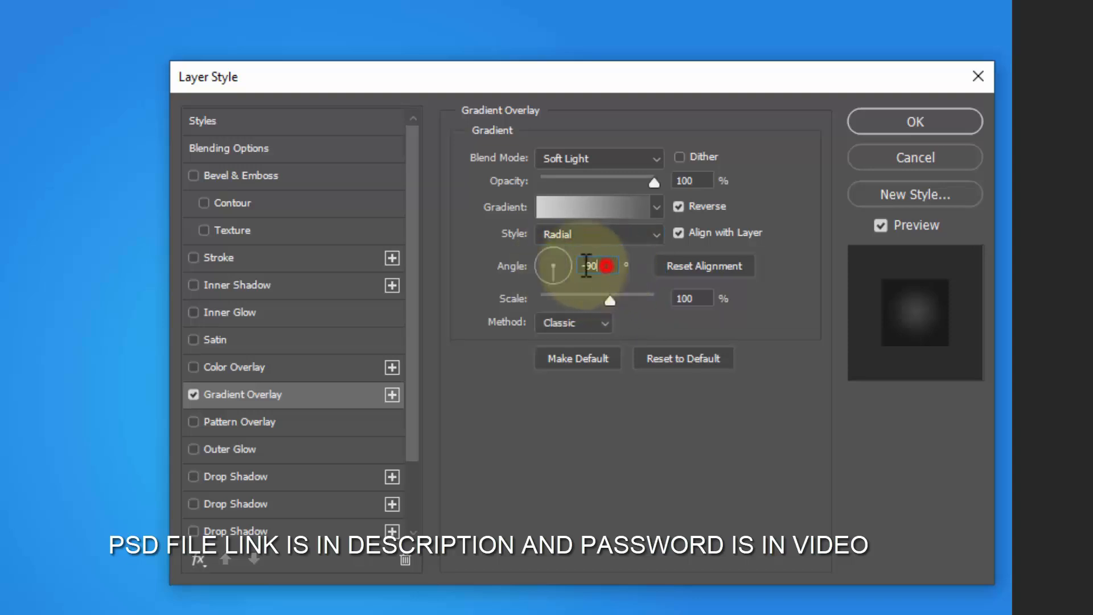
pyautogui.click(700, 299)
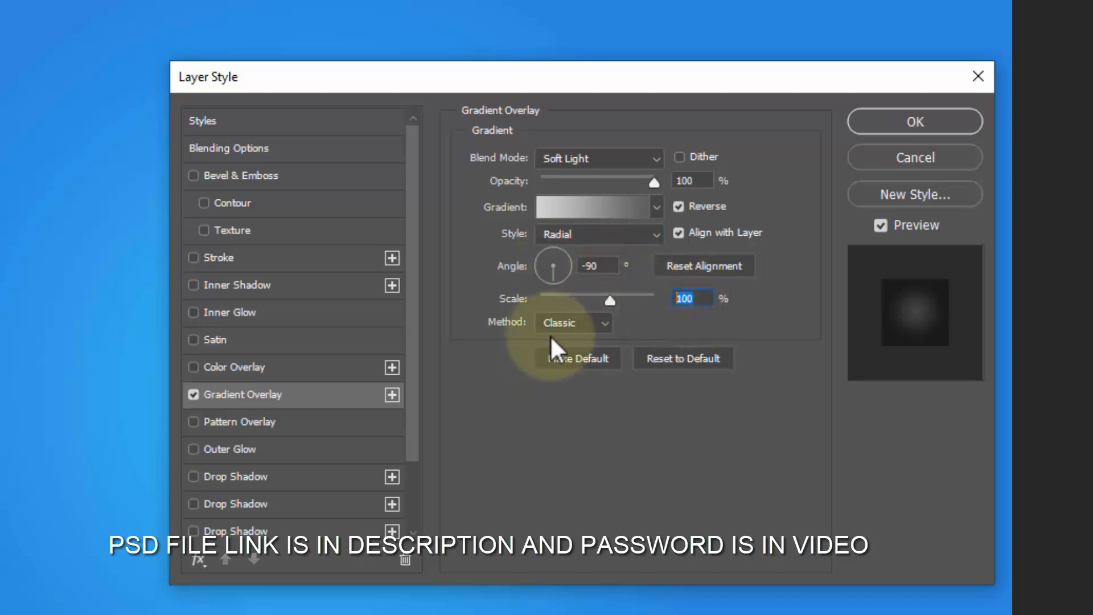
pyautogui.click(919, 121)
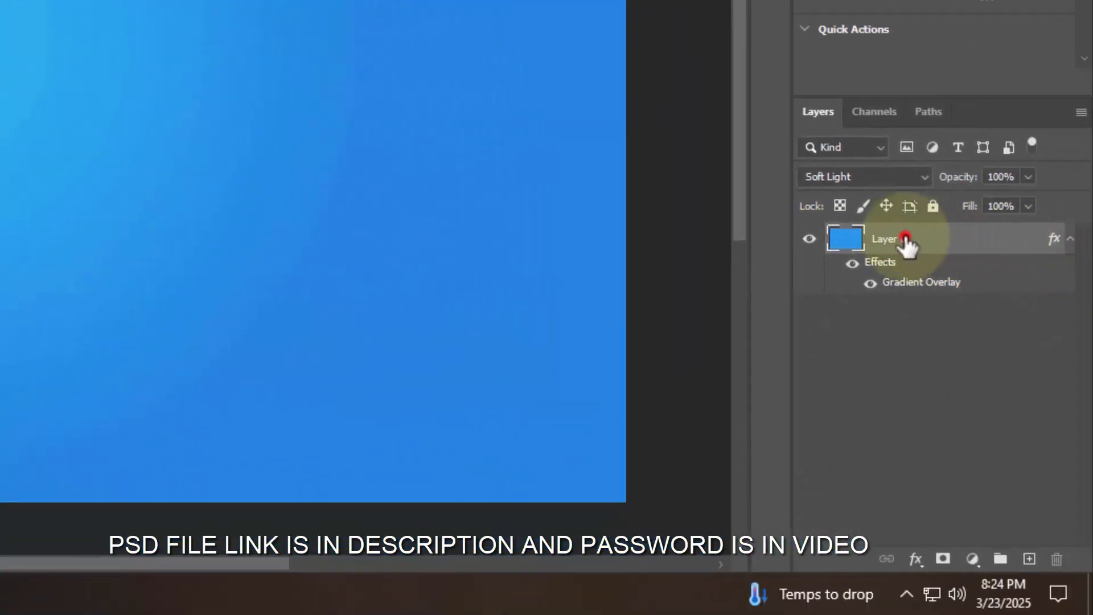
# Step: Rename the layer as Background and place it in a new group also named Background
pyautogui.doubleClick(905, 239)
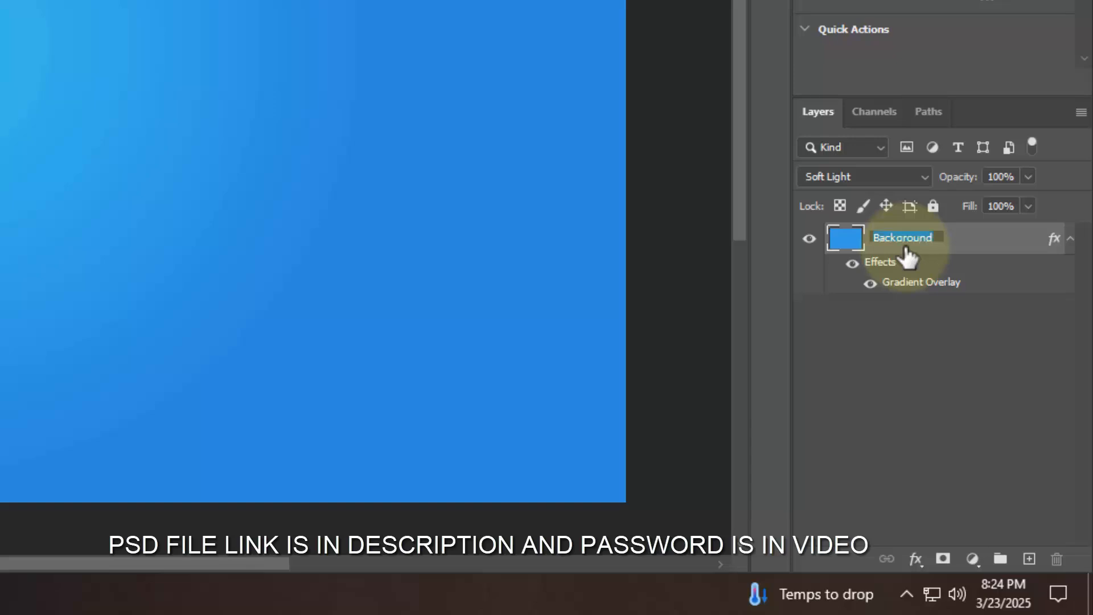
pyautogui.click(982, 244)
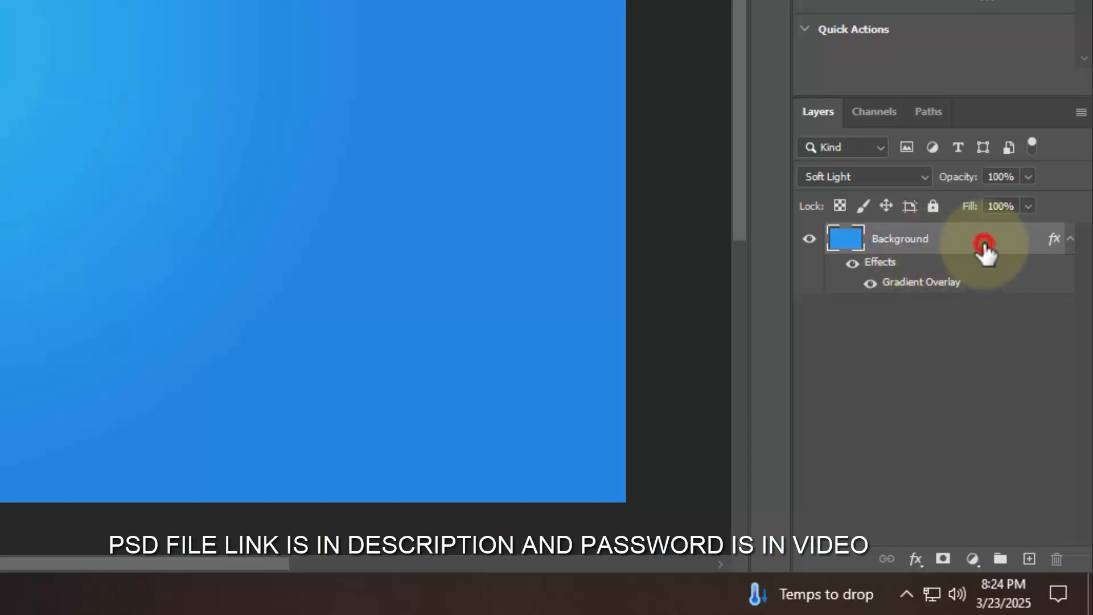
pyautogui.click(1000, 559)
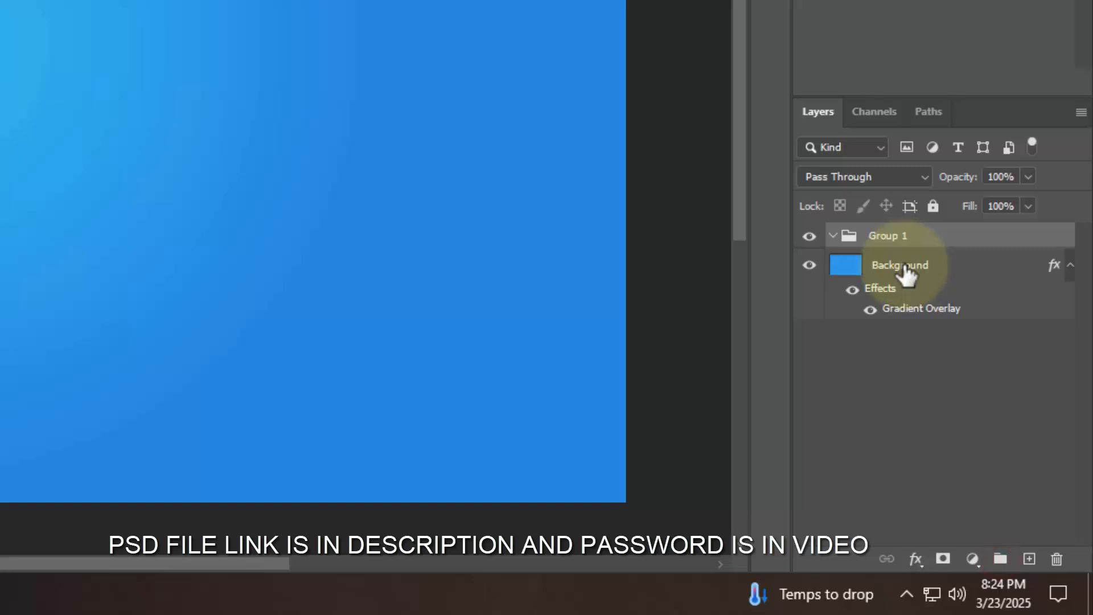
pyautogui.click(1070, 265)
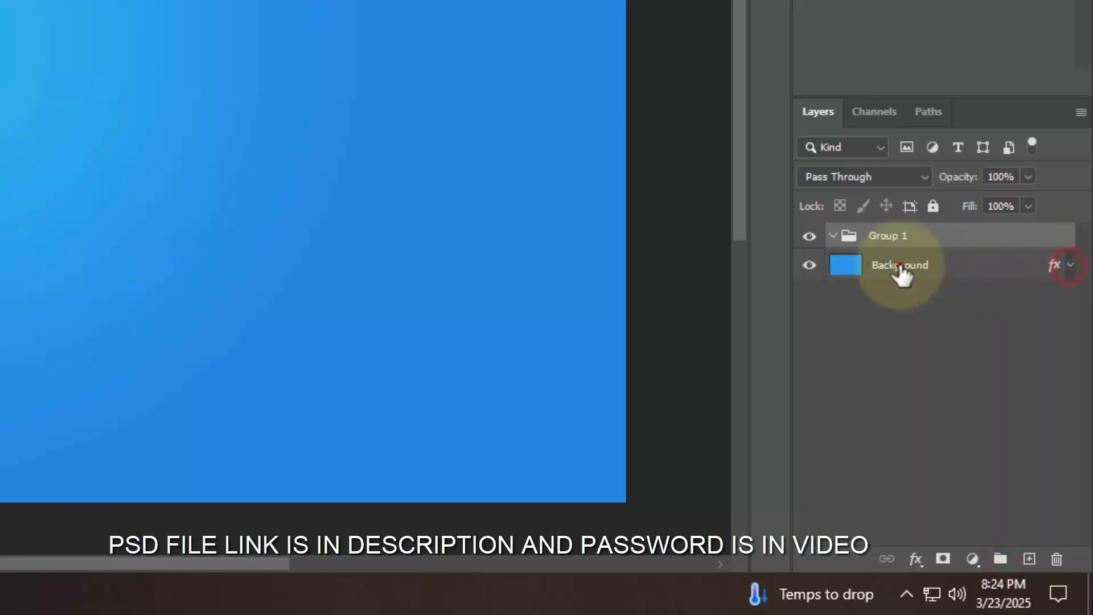
pyautogui.moveTo(900, 267); pyautogui.dragTo(893, 244)
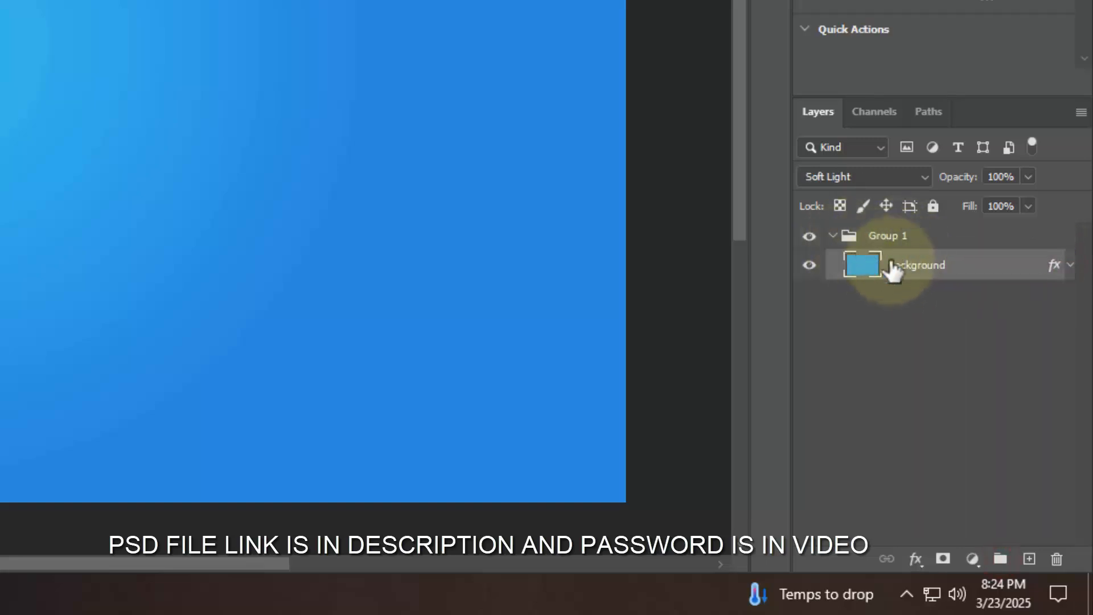
pyautogui.click(886, 245)
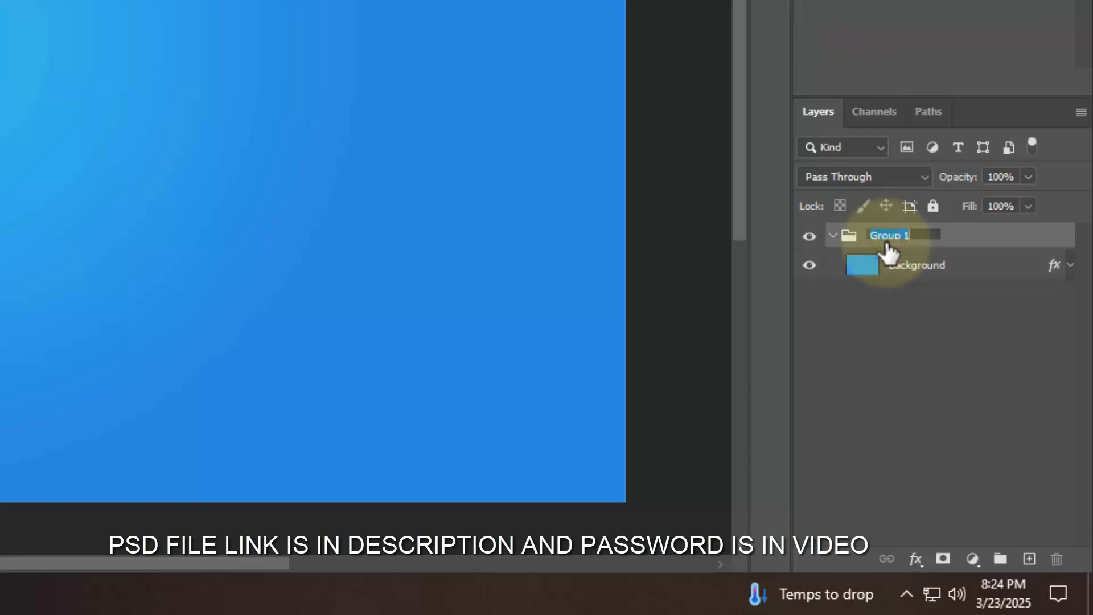
pyautogui.click(949, 267)
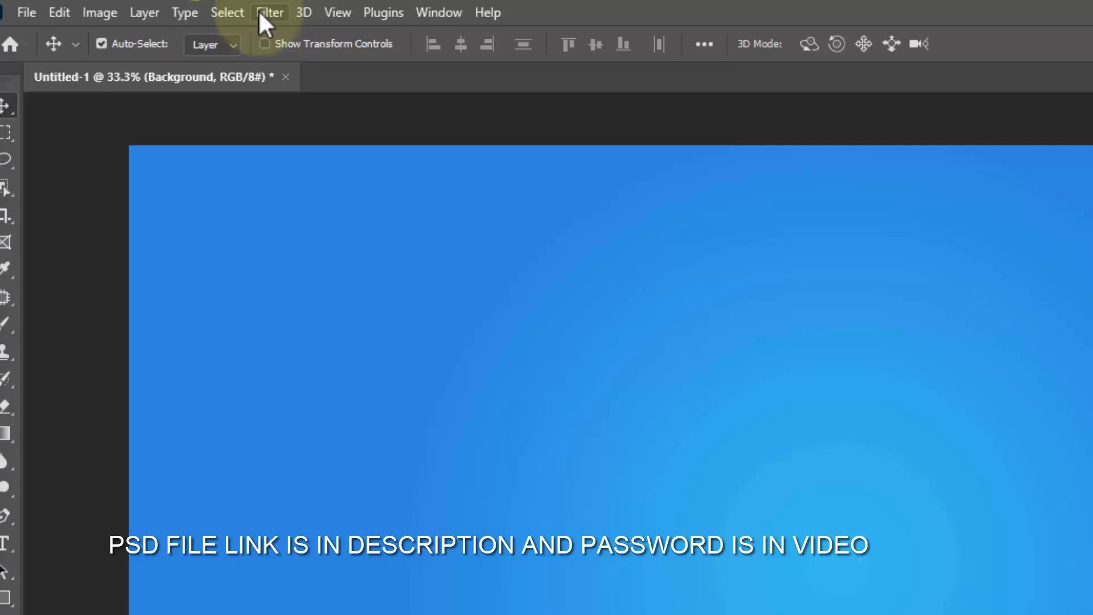
# Step: Add Uniform noise at 34.77% to the Background layer and collapse its group
pyautogui.click(262, 12)
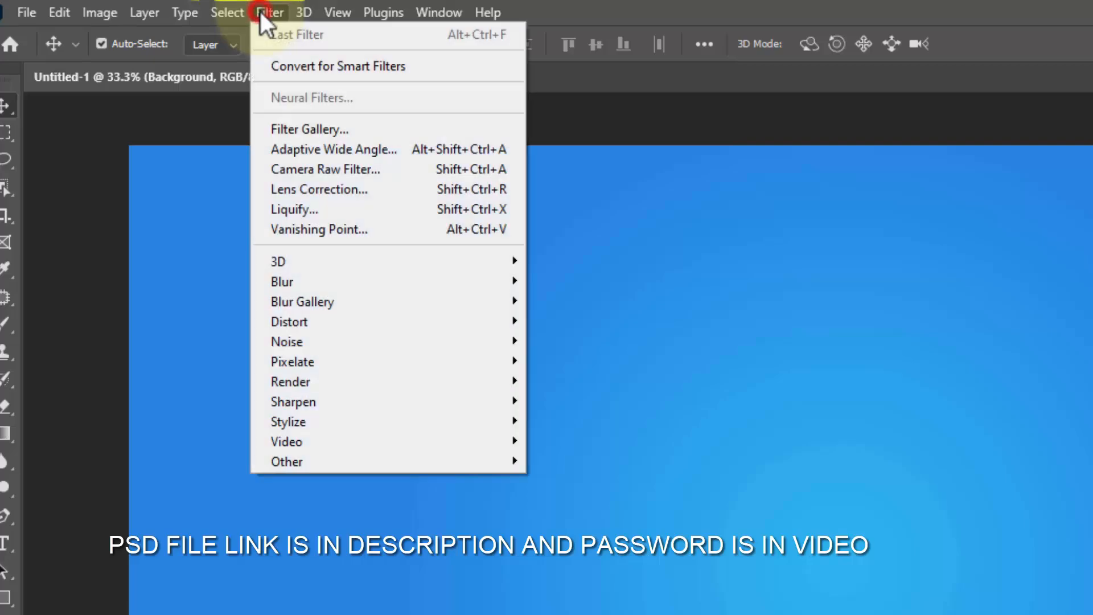
pyautogui.moveTo(314, 340)
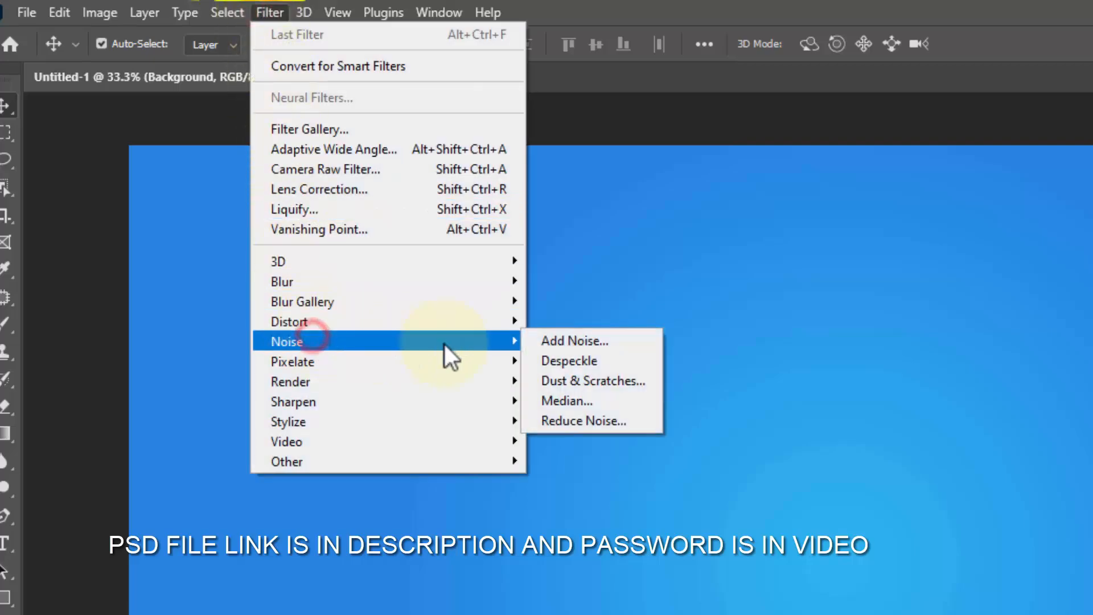
pyautogui.click(592, 341)
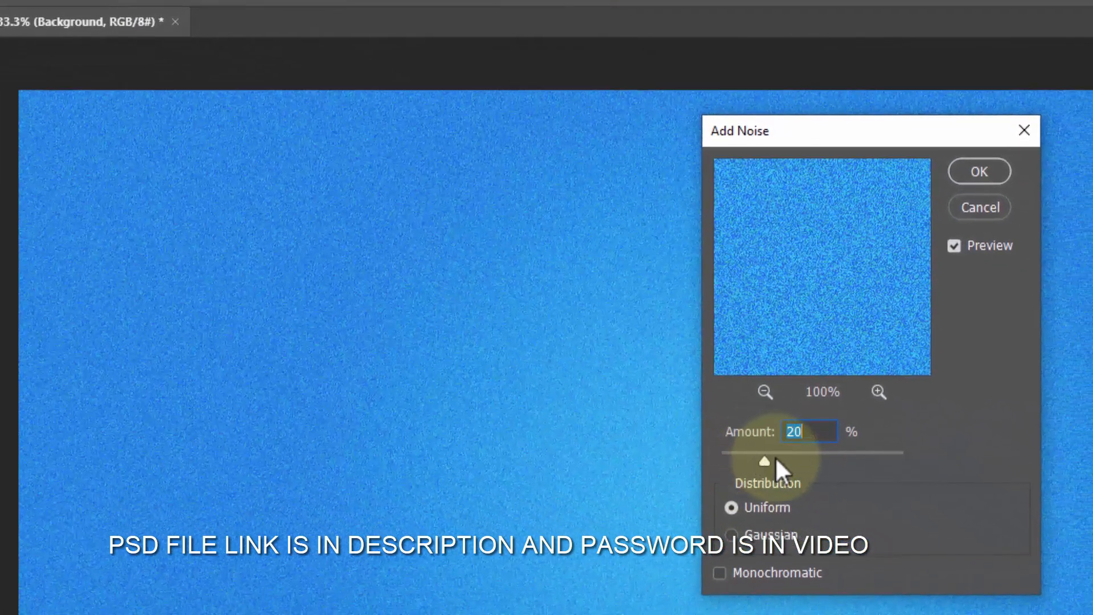
pyautogui.click(854, 497)
pyautogui.moveTo(774, 456); pyautogui.dragTo(783, 456)
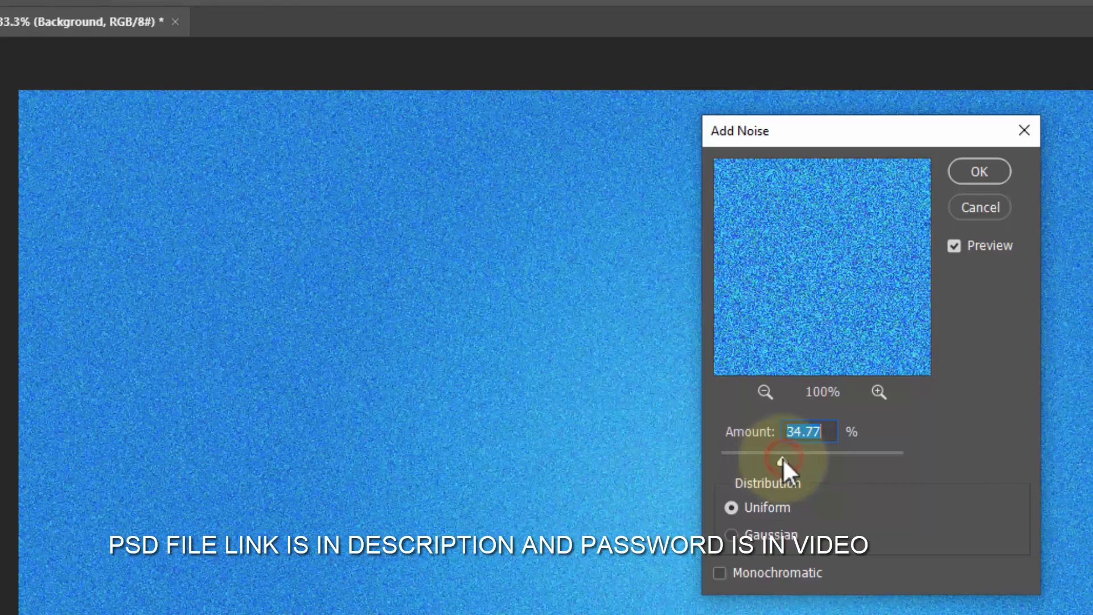
pyautogui.click(795, 433)
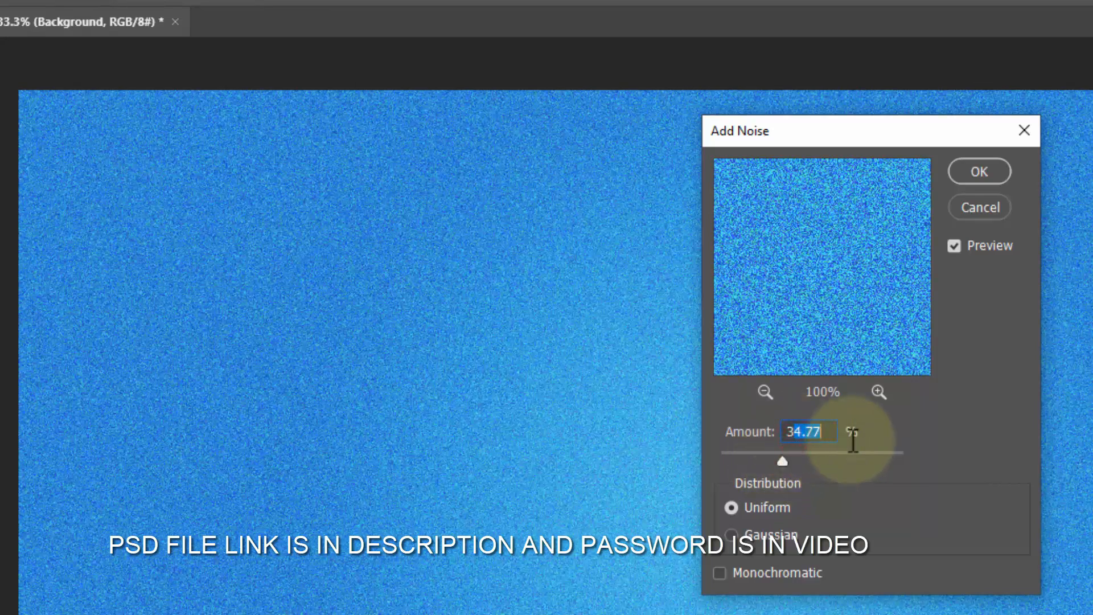
pyautogui.click(989, 172)
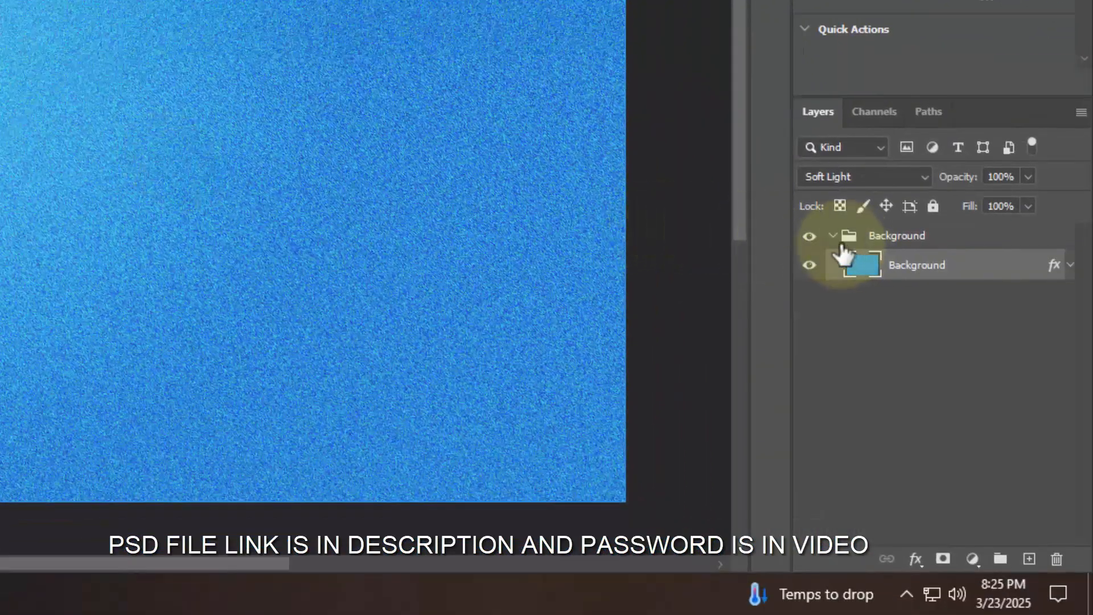
pyautogui.click(833, 239)
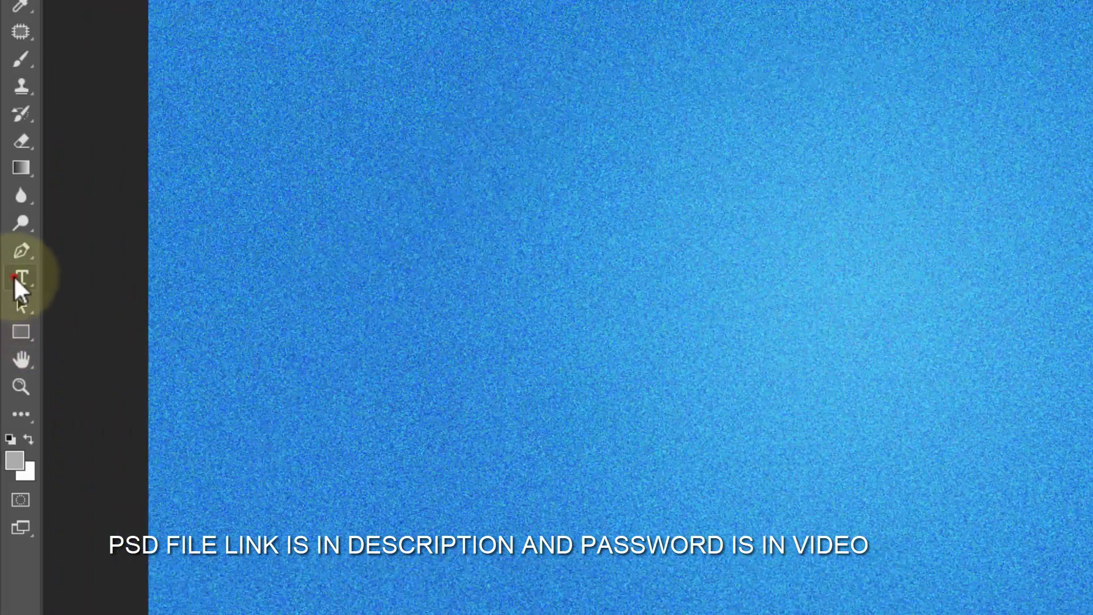
# Step: Add the horizontal text "Welcome" on the canvas in Cclassic Personal Use Regular at 230 pt
pyautogui.click(16, 277)
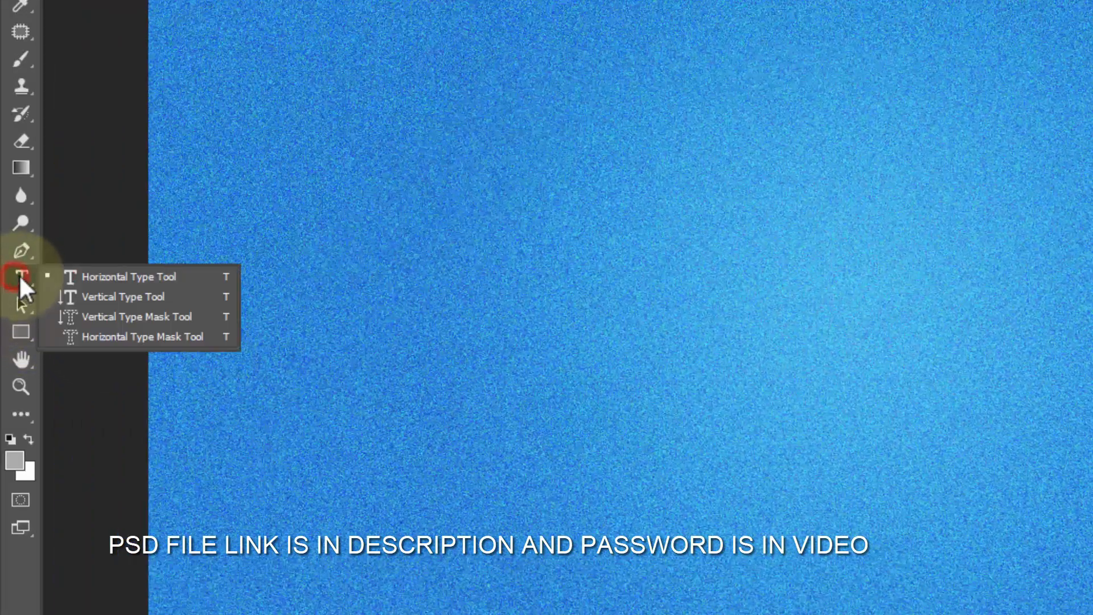
pyautogui.click(120, 276)
pyautogui.click(668, 372)
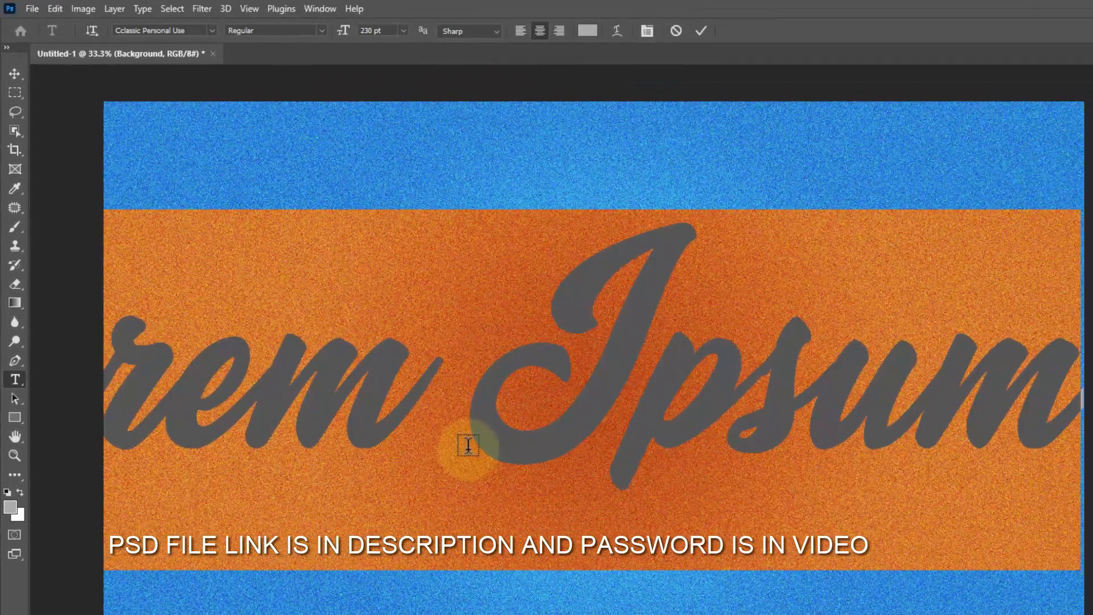
pyautogui.press('BackSpace')
pyautogui.write('Welc')
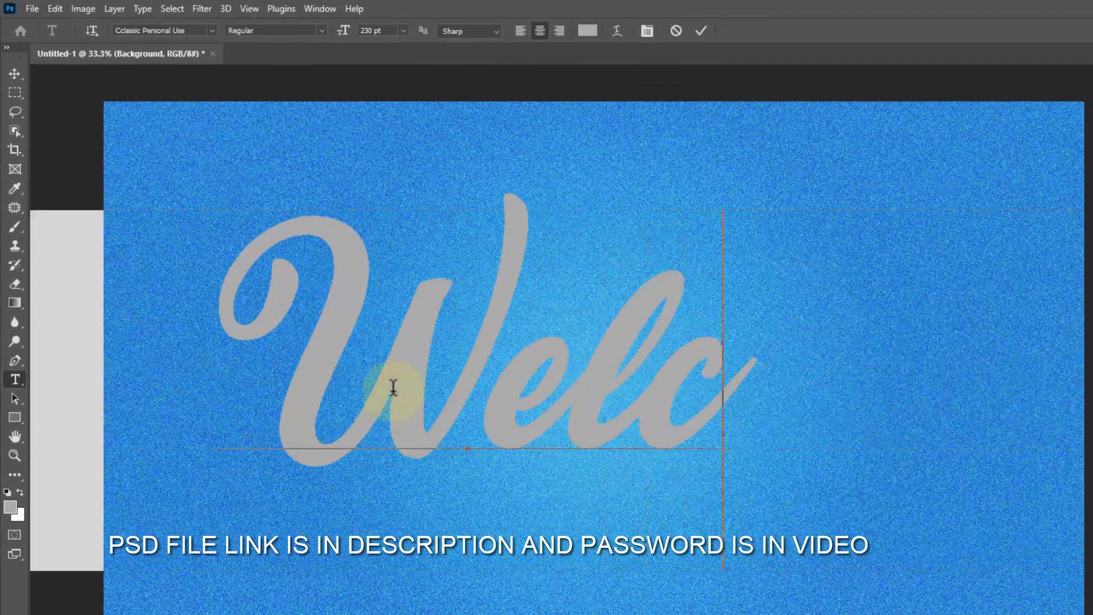
pyautogui.write('ome')
# Step: Recolour the whole Welcome text black and move it so it sits centred horizontally within the canvas
pyautogui.click(393, 389)
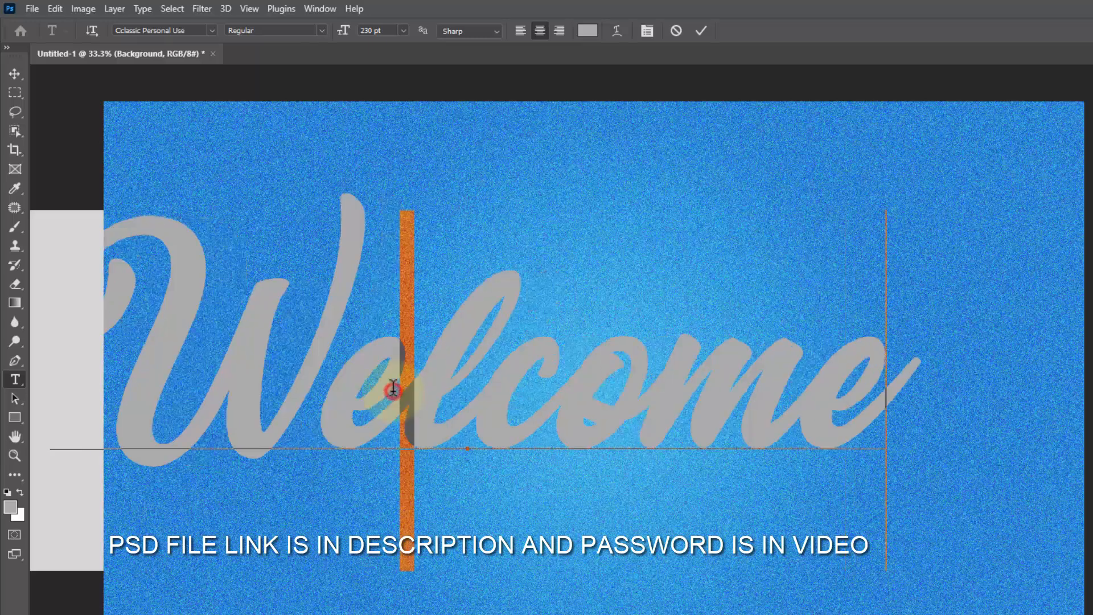
pyautogui.hotkey('ctrl', 'a')
pyautogui.click(588, 30)
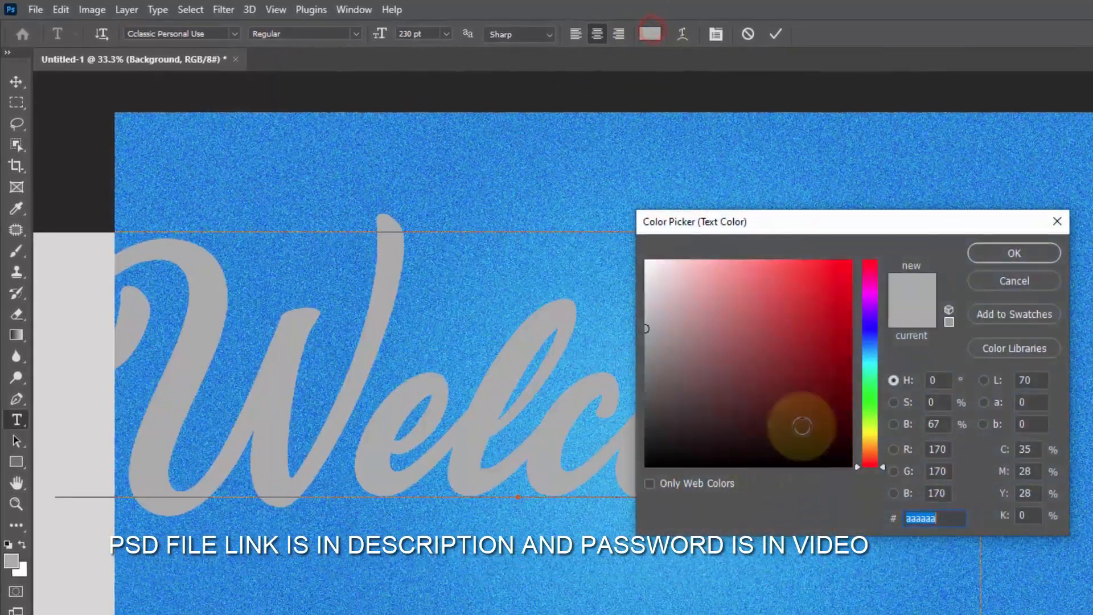
pyautogui.moveTo(802, 425); pyautogui.dragTo(854, 472)
pyautogui.click(1014, 253)
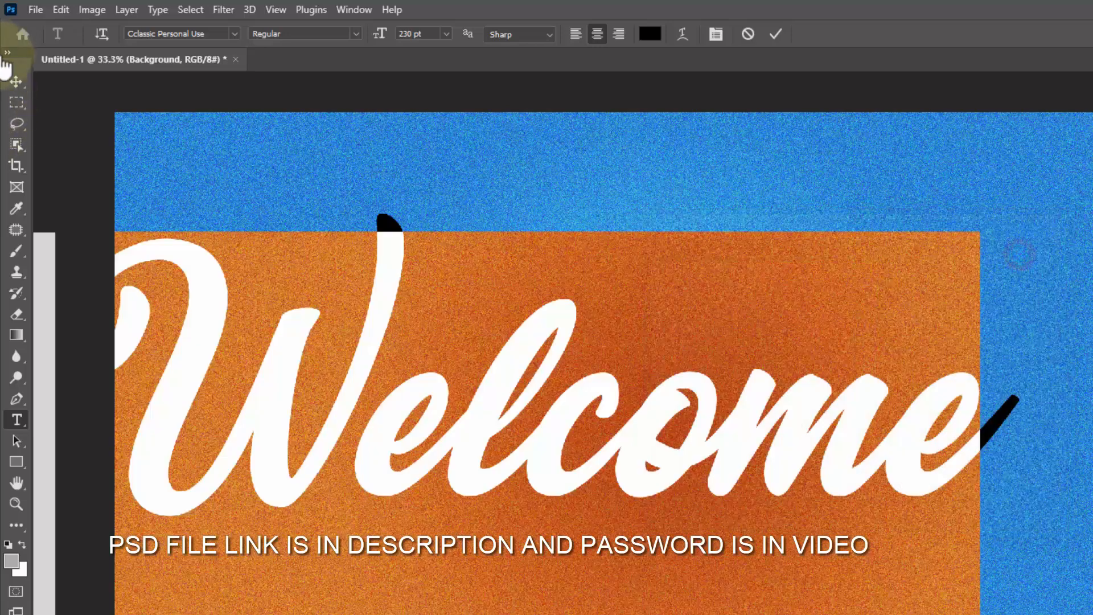
pyautogui.click(17, 81)
pyautogui.moveTo(333, 410); pyautogui.dragTo(461, 450)
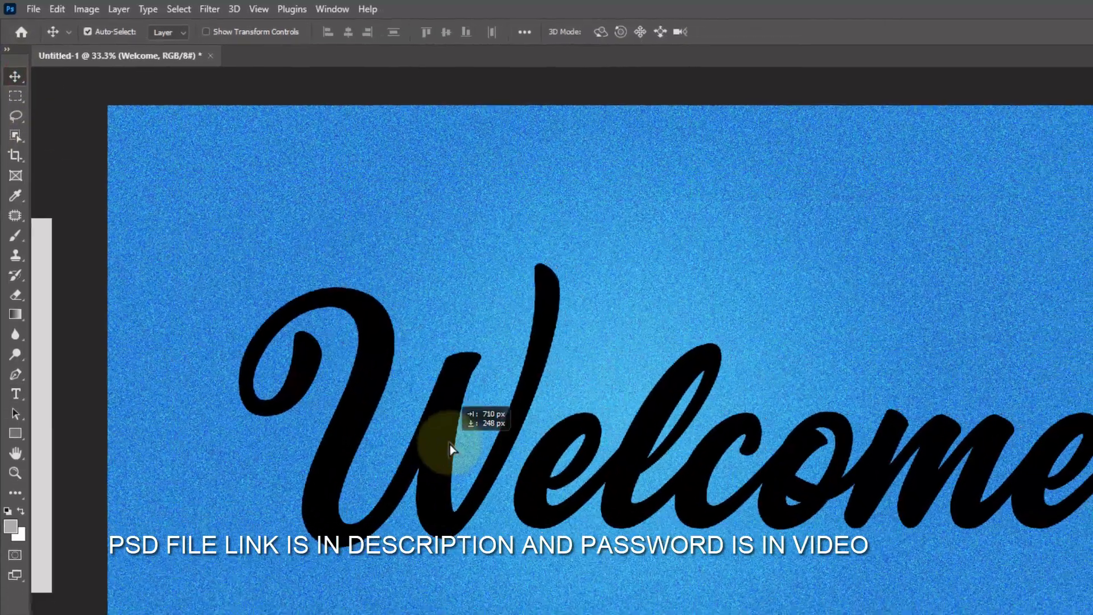
# Step: Set the Welcome text's font size to 180 pt and shift the text slightly upward on the canvas
pyautogui.doubleClick(461, 450)
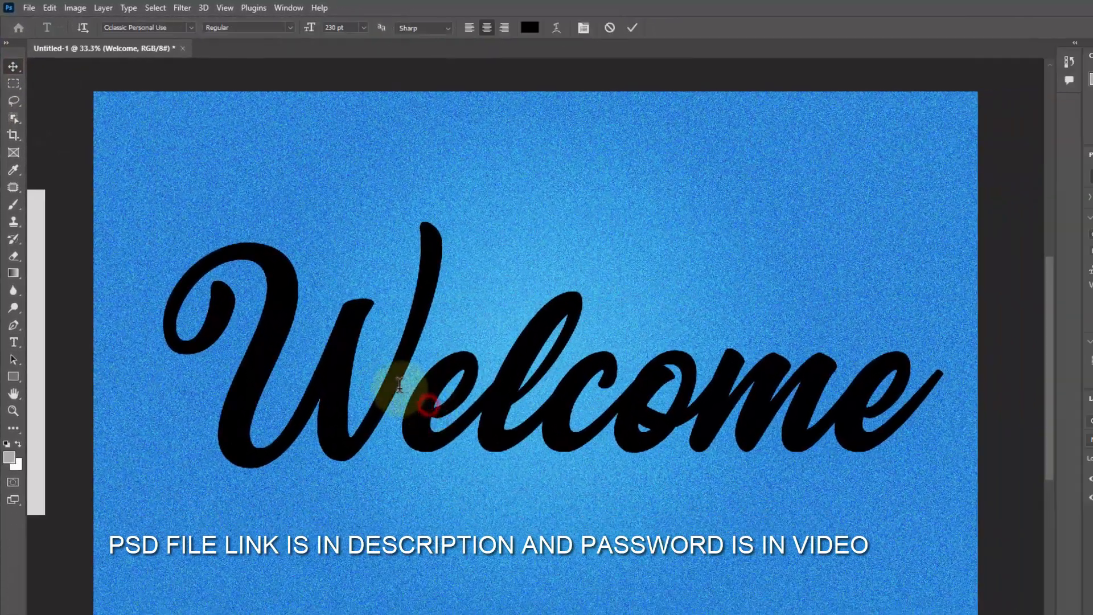
pyautogui.hotkey('ctrl', 'a')
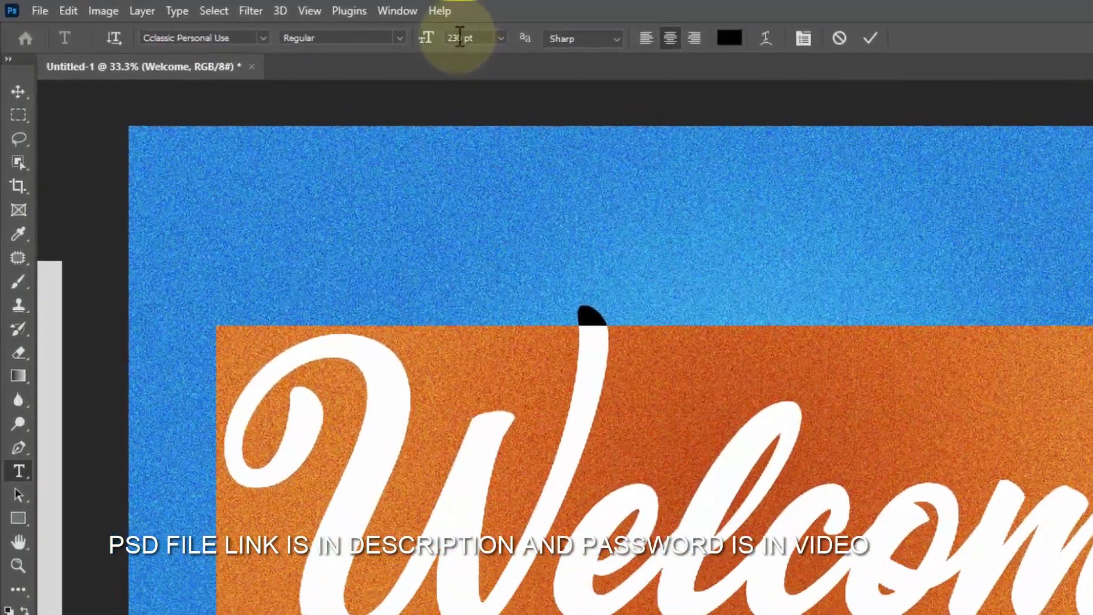
pyautogui.click(334, 28)
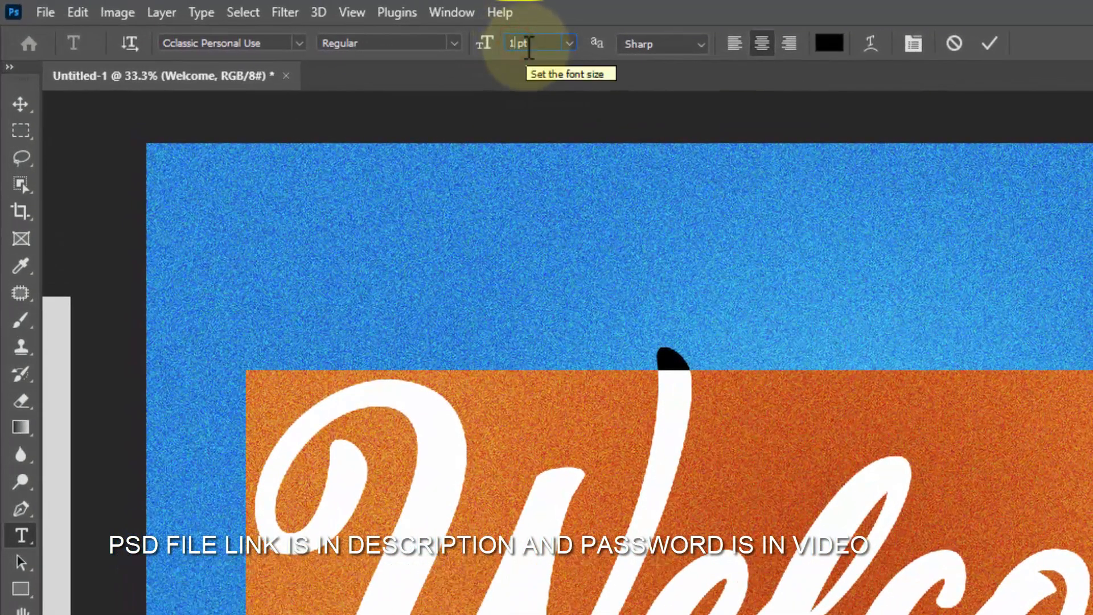
pyautogui.press('Return')
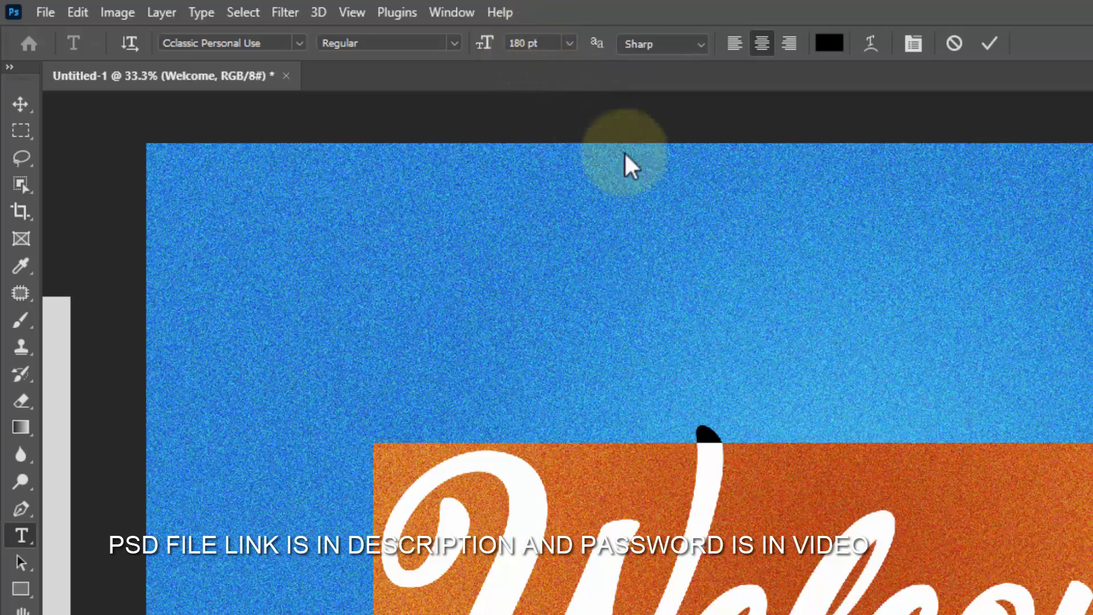
pyautogui.click(989, 45)
pyautogui.press('v')
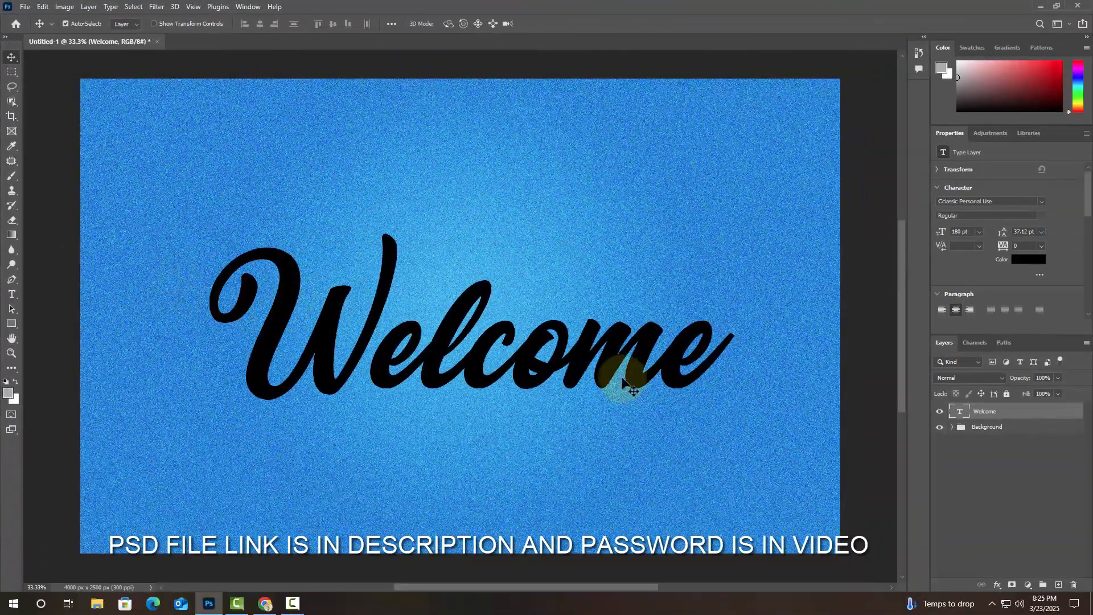
pyautogui.moveTo(603, 370); pyautogui.dragTo(604, 364)
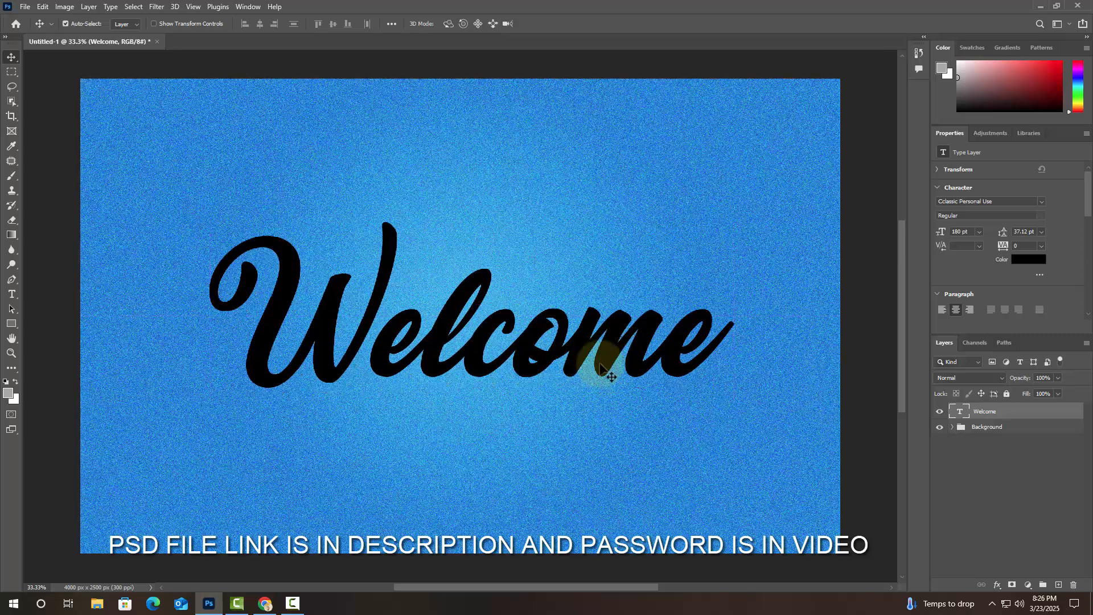
# Step: Free-transform the Welcome text with its reference point at the bottom centre and its height scaled to 100.25%
pyautogui.hotkey('ctrl', 't')
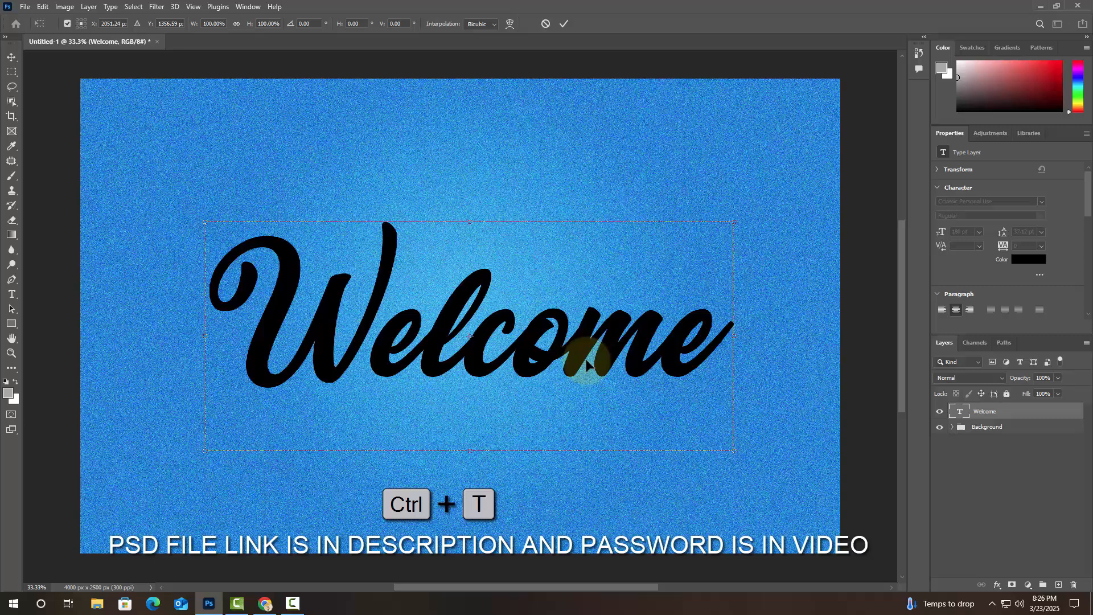
pyautogui.moveTo(469, 336); pyautogui.dragTo(465, 441)
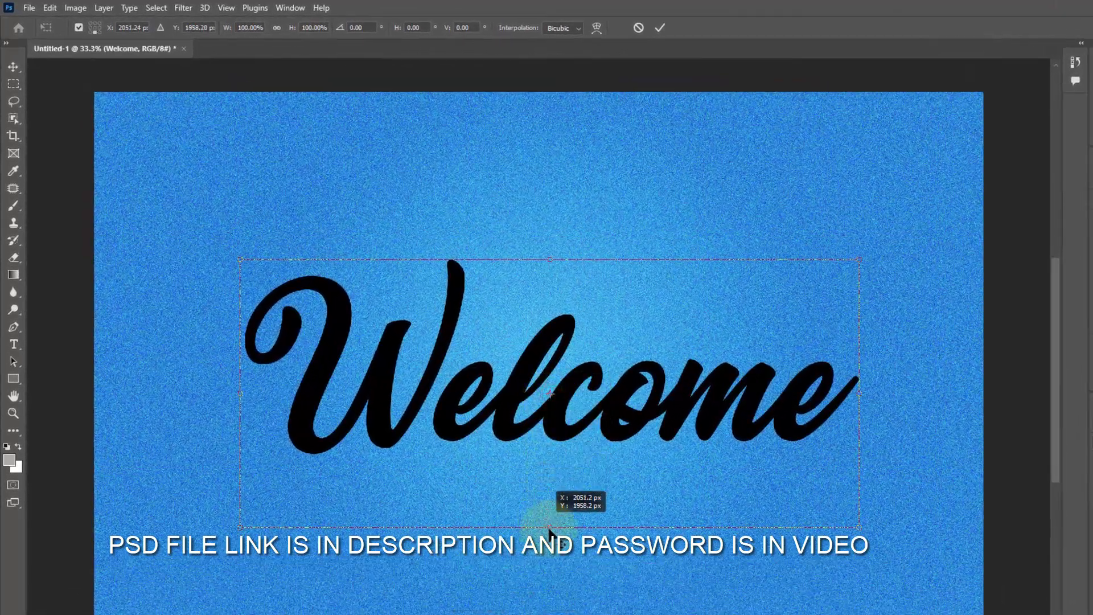
pyautogui.moveTo(550, 529); pyautogui.dragTo(550, 528)
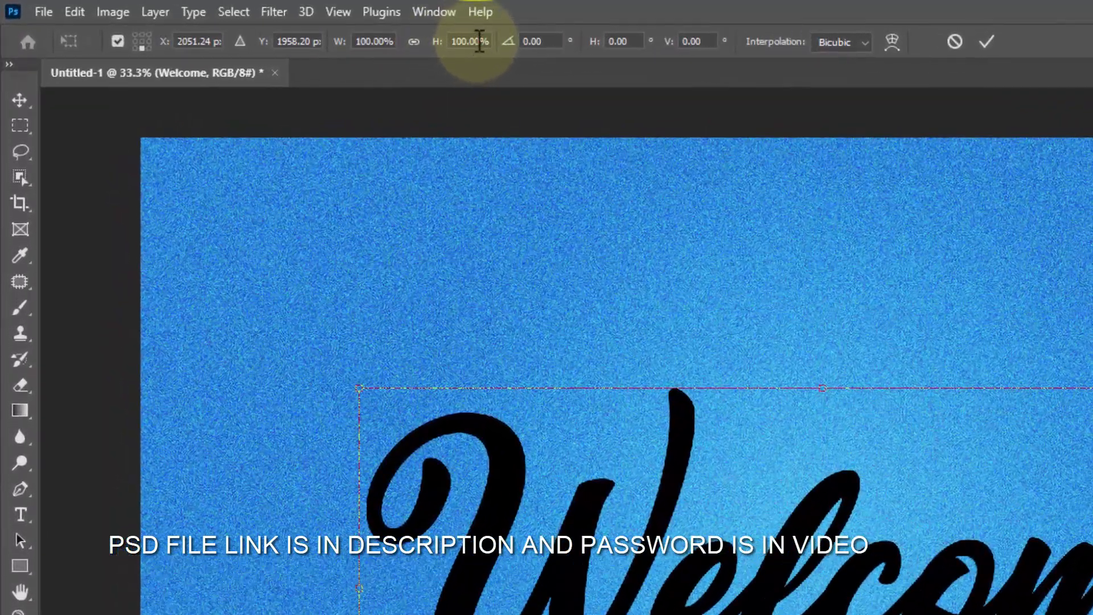
pyautogui.click(478, 41)
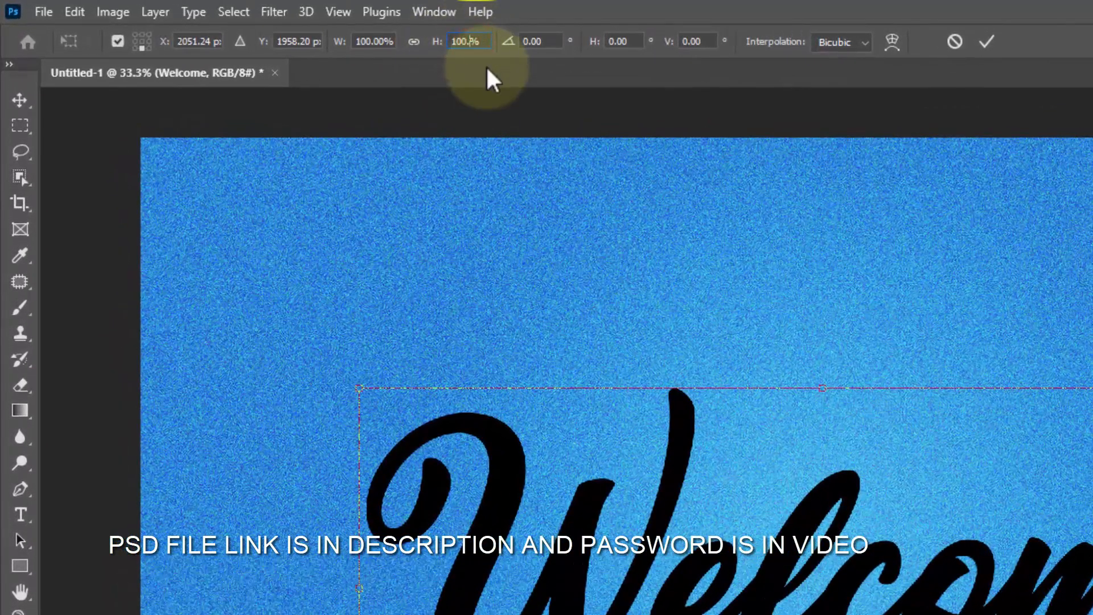
pyautogui.write('5')
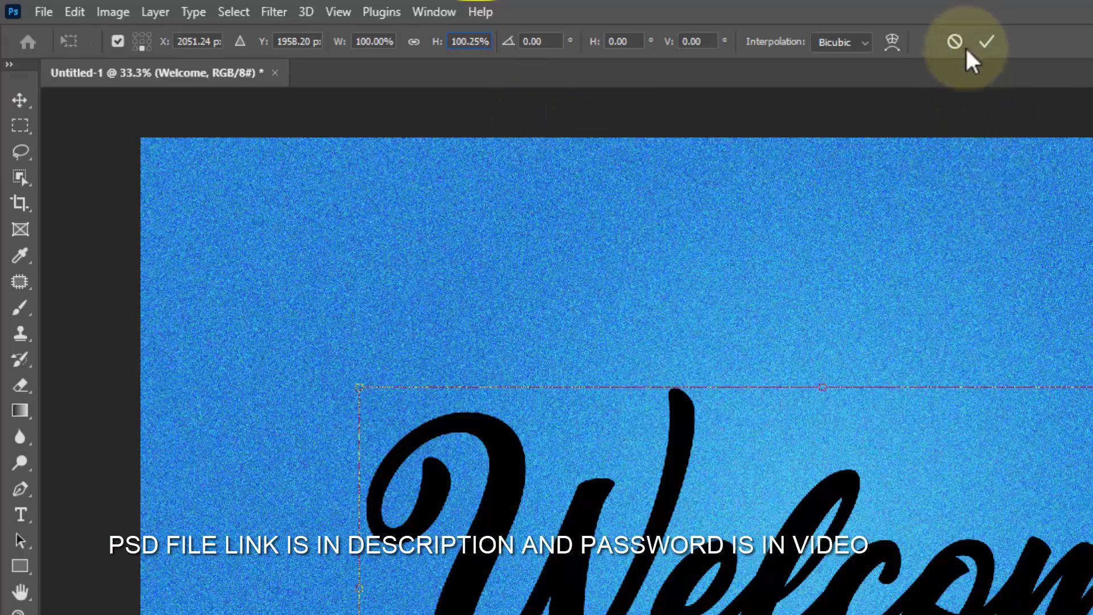
pyautogui.click(983, 42)
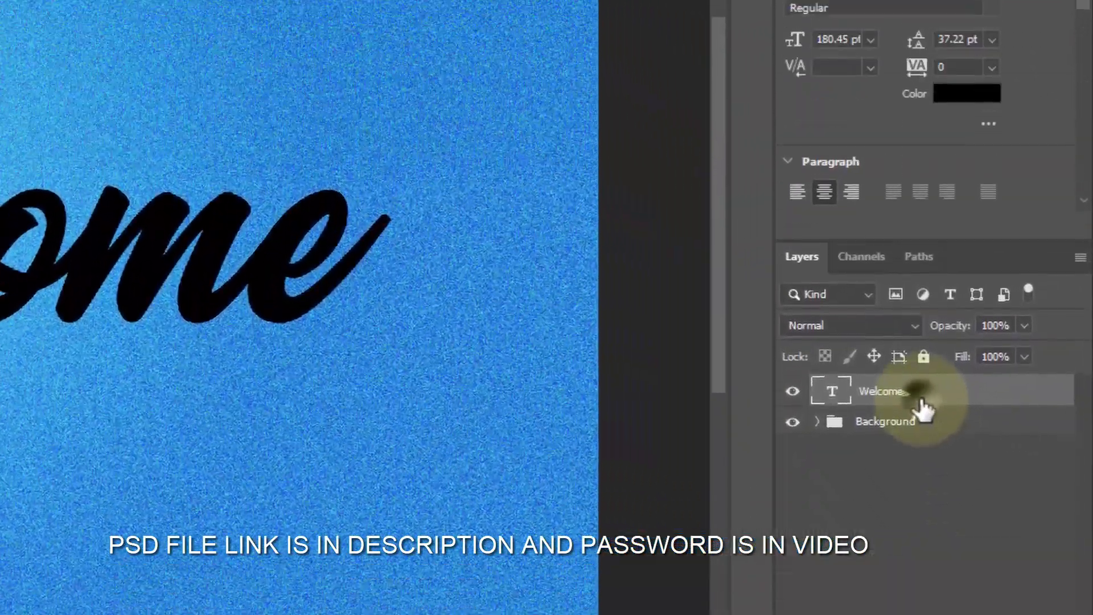
# Step: Convert the Welcome text layer to a smart object named Shadow and place it in a new group also named Shadow
pyautogui.rightClick(965, 336)
pyautogui.click(816, 174)
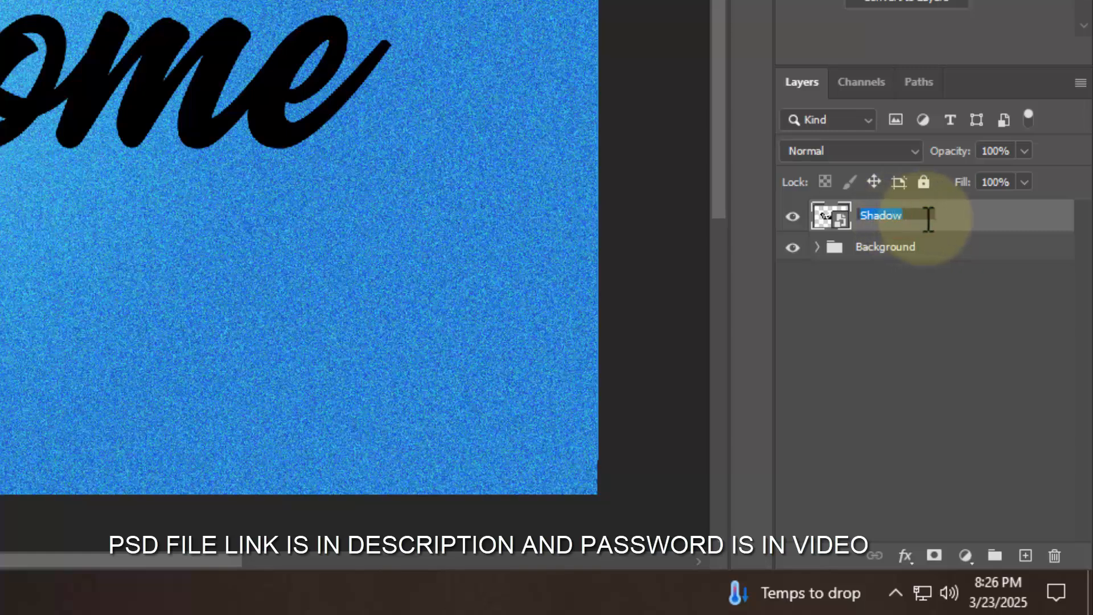
pyautogui.click(966, 229)
pyautogui.click(995, 556)
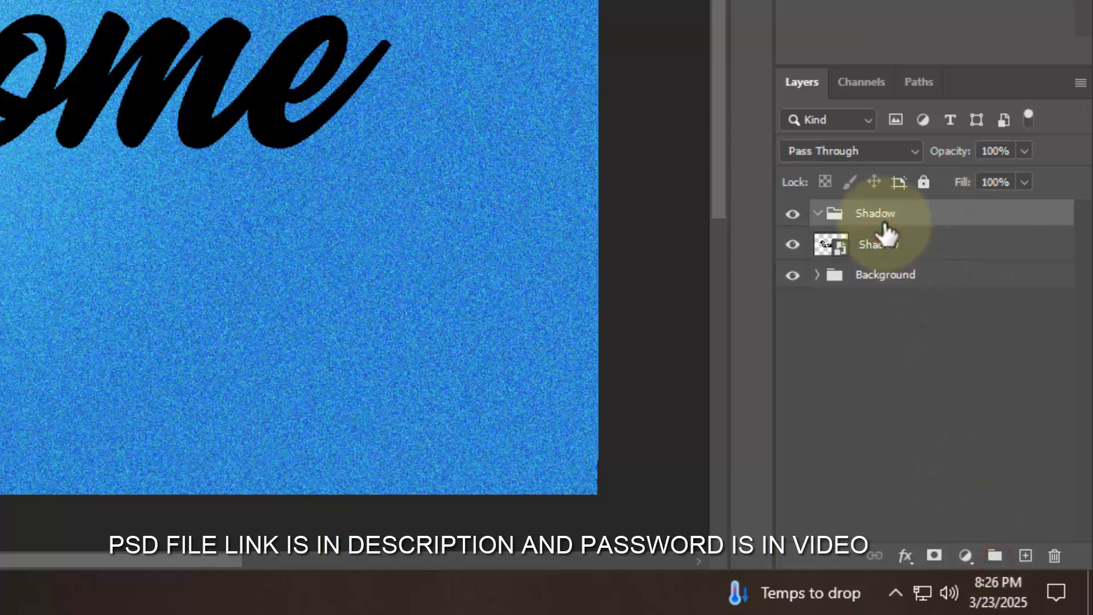
pyautogui.moveTo(878, 249); pyautogui.dragTo(888, 217)
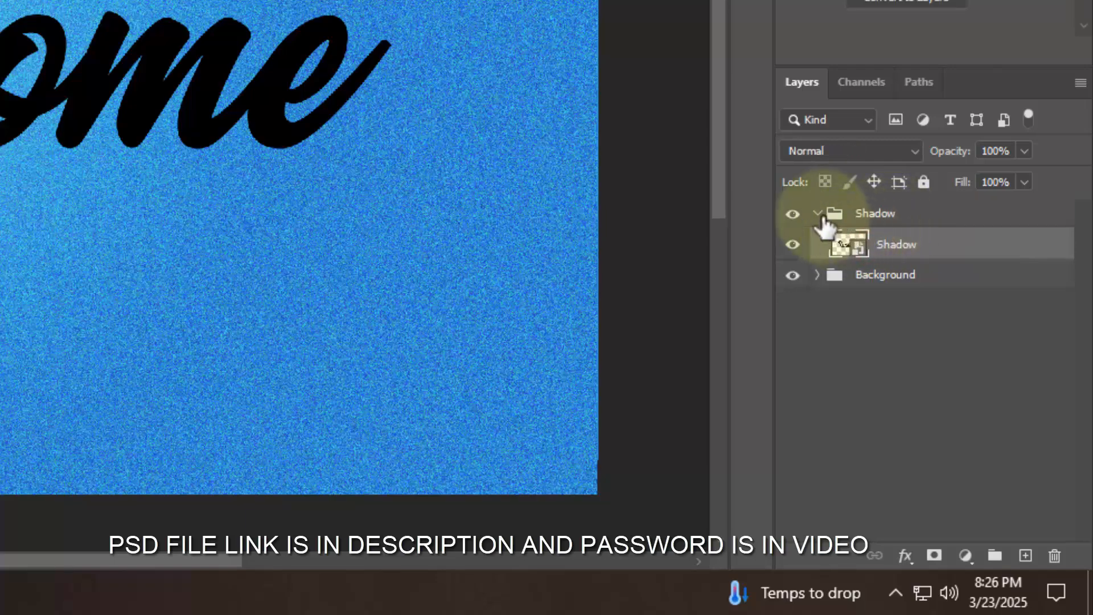
# Step: Enable a Multiply Drop Shadow on the Shadow layer with colour 005390, 15% opacity, 90° angle, 75 px distance, 0% spread and 70 px size
pyautogui.click(905, 555)
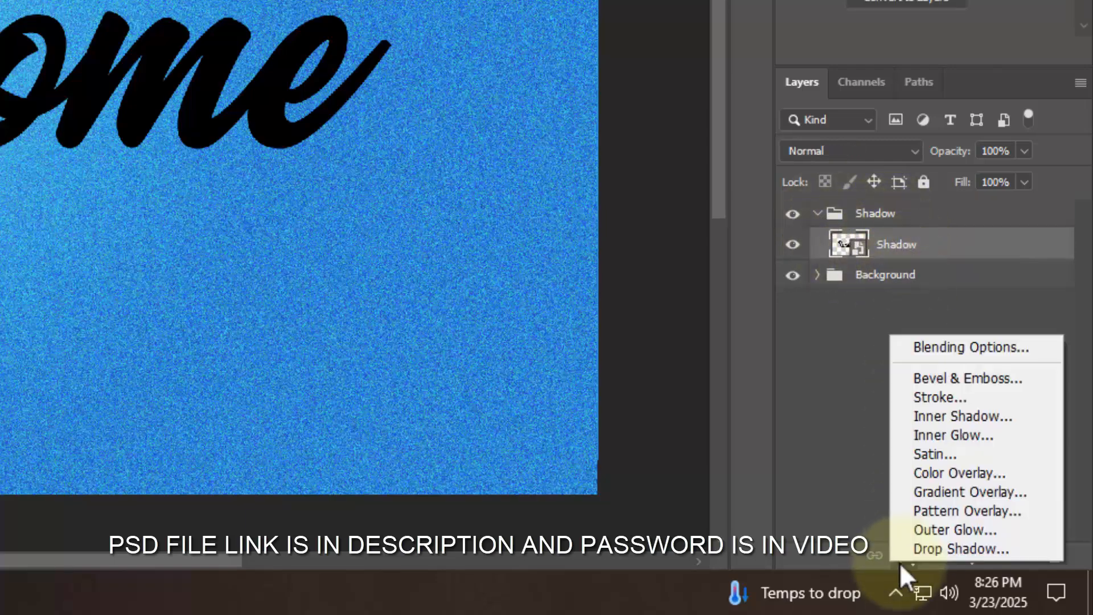
pyautogui.click(938, 347)
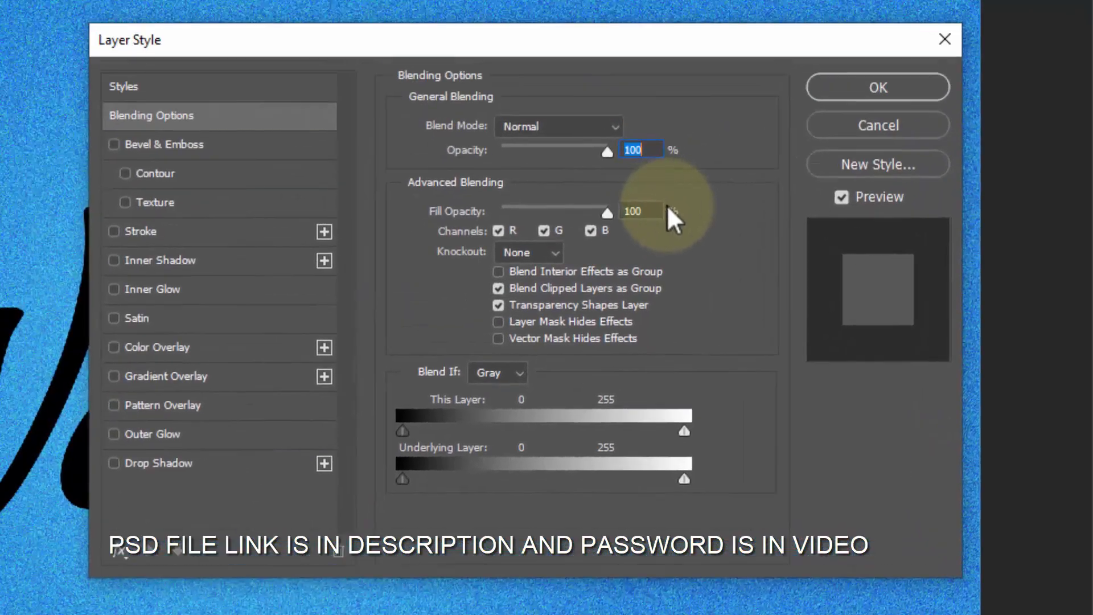
pyautogui.click(654, 207)
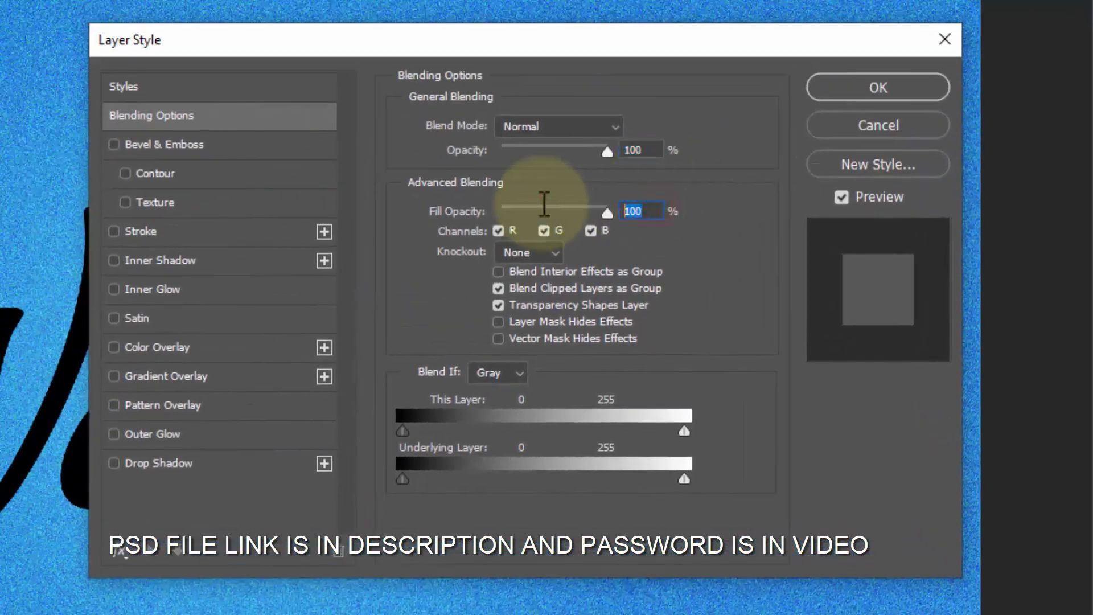
pyautogui.click(238, 462)
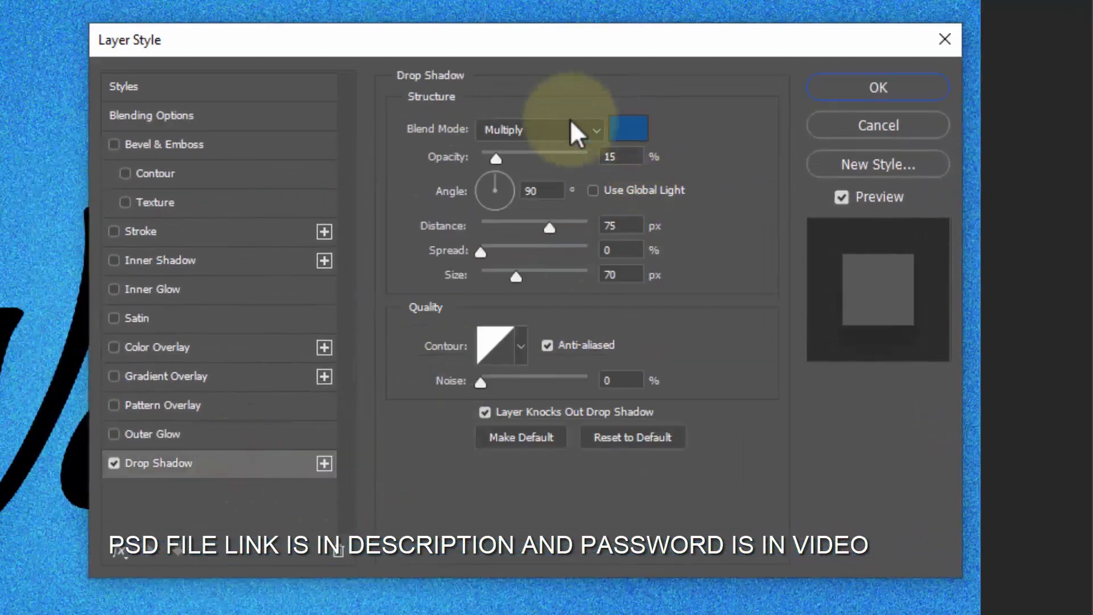
pyautogui.click(638, 129)
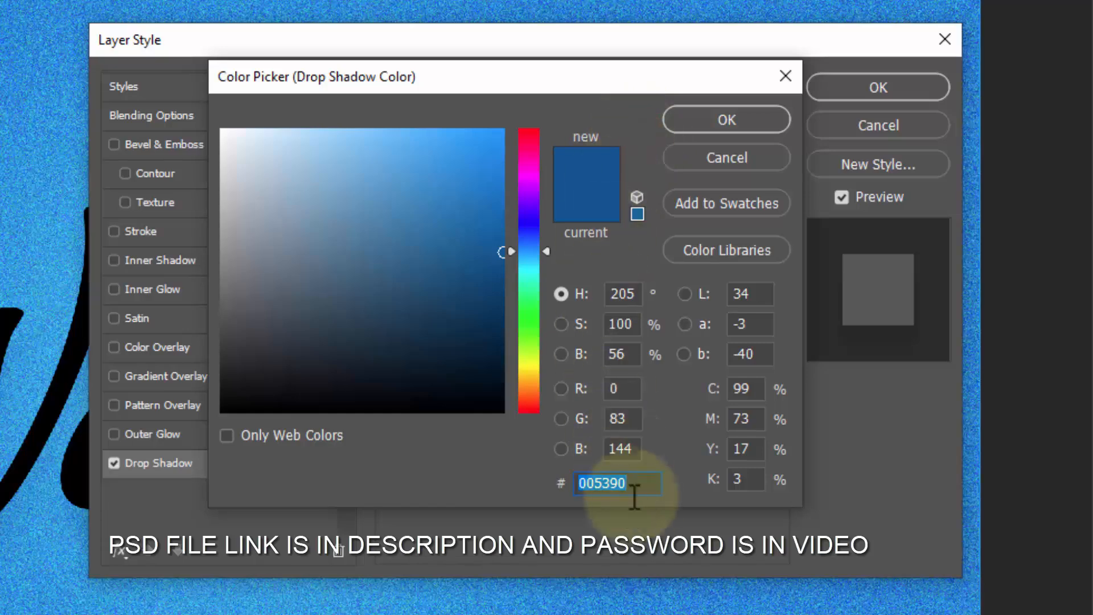
pyautogui.moveTo(640, 486); pyautogui.dragTo(498, 480)
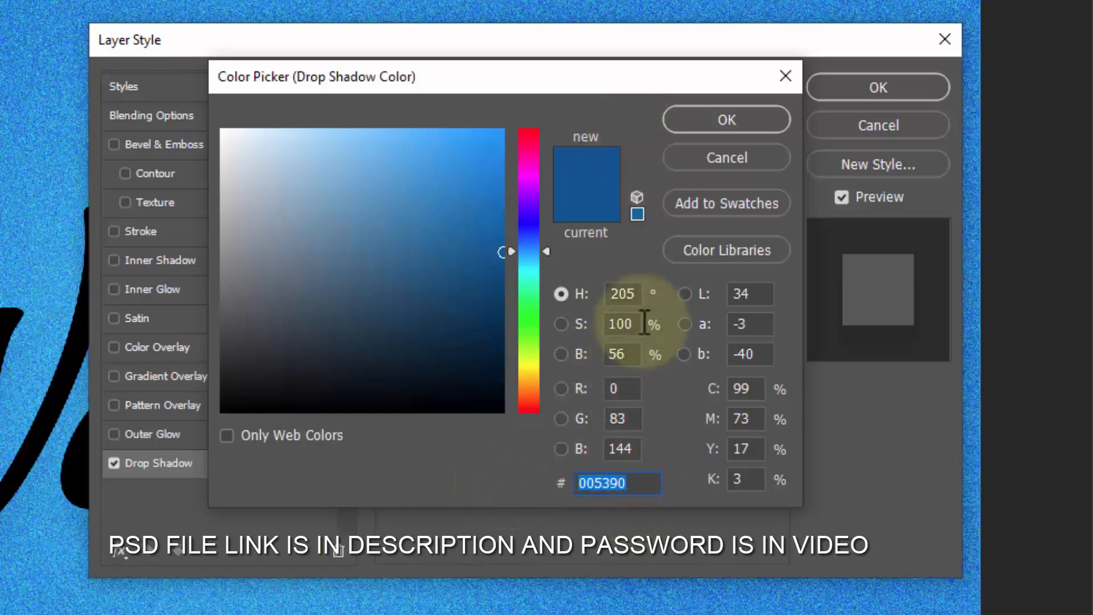
pyautogui.click(709, 132)
pyautogui.moveTo(627, 155); pyautogui.dragTo(517, 195)
pyautogui.moveTo(635, 222); pyautogui.dragTo(571, 224)
pyautogui.moveTo(617, 255); pyautogui.dragTo(570, 275)
pyautogui.moveTo(617, 380); pyautogui.dragTo(586, 388)
# Step: Add a second Drop Shadow to the Shadow layer with 20% opacity, 75 px distance and 65 px size
pyautogui.click(330, 463)
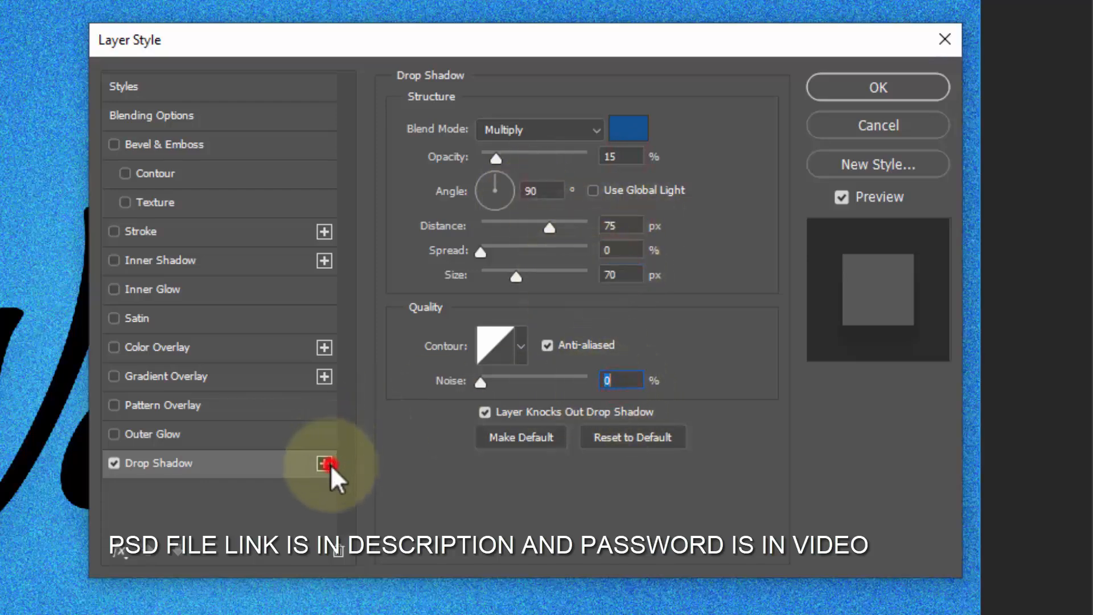
pyautogui.click(245, 497)
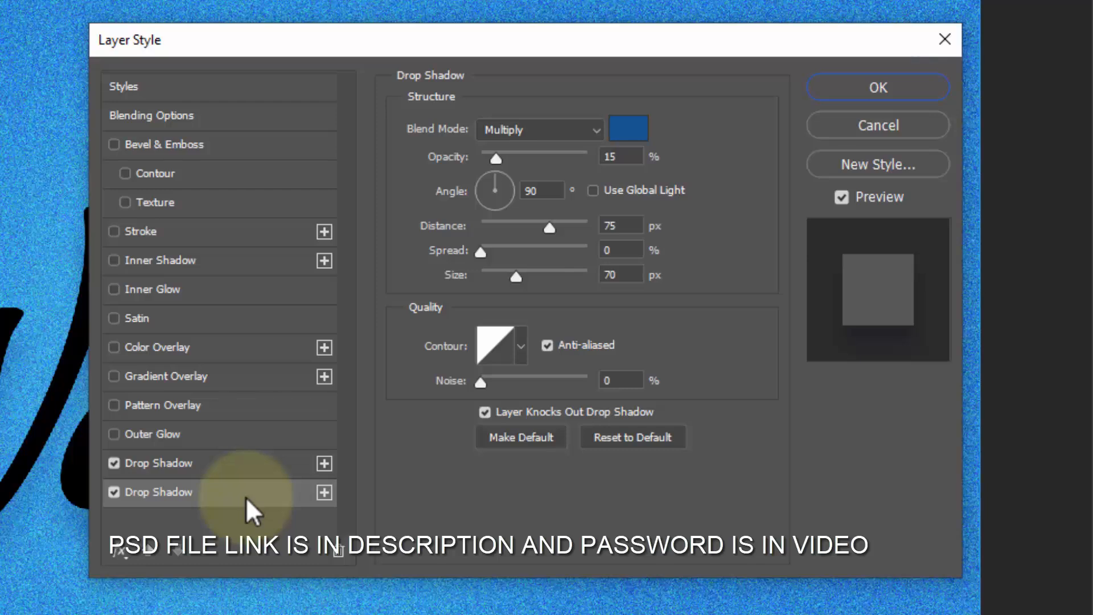
pyautogui.moveTo(619, 155); pyautogui.dragTo(569, 165)
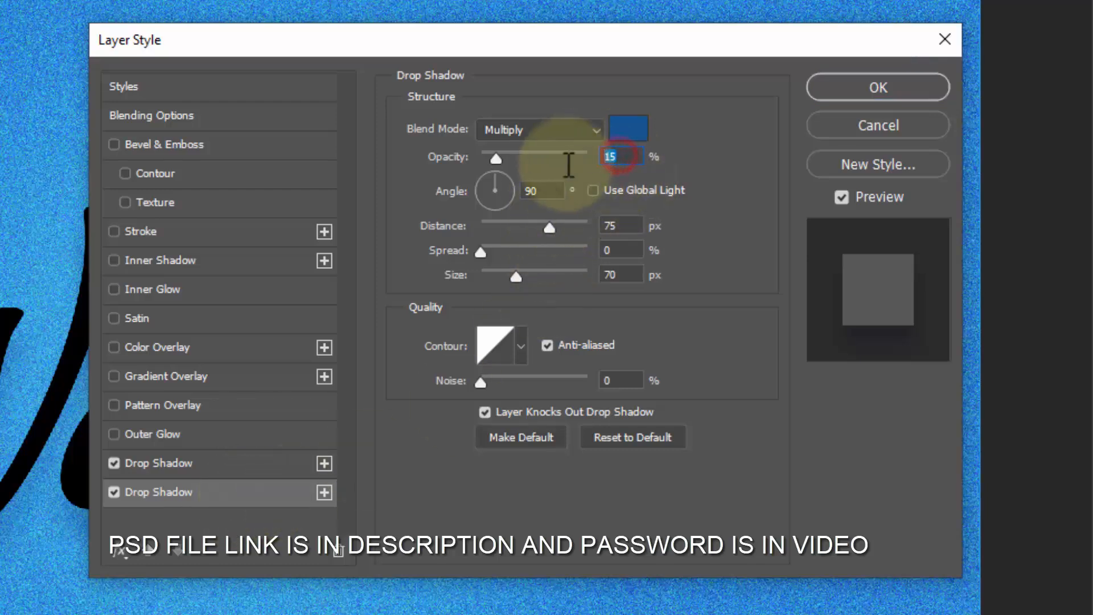
pyautogui.write('20')
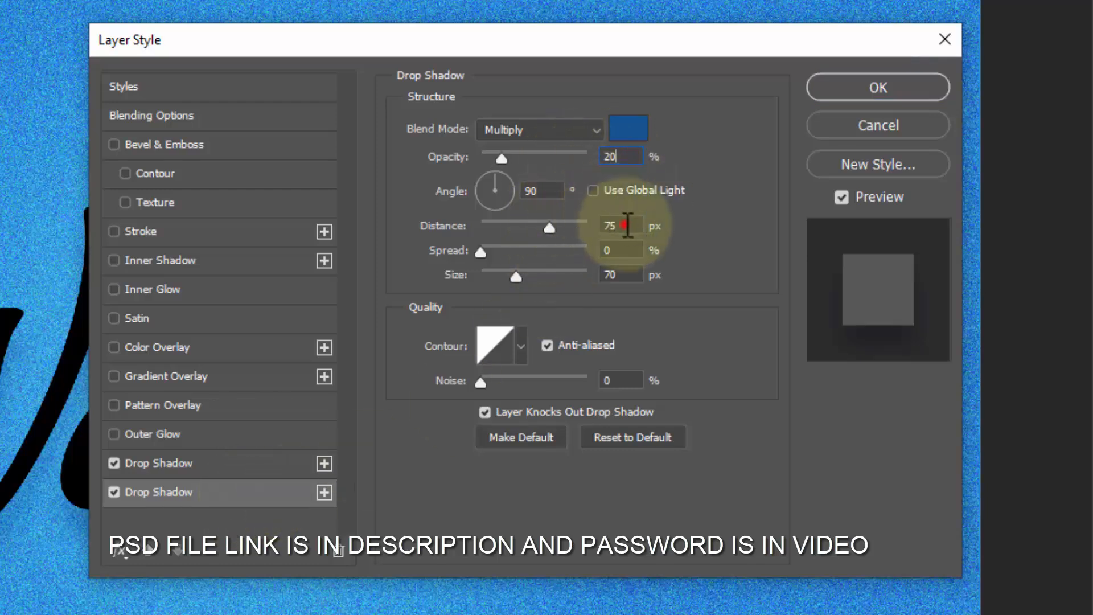
pyautogui.moveTo(624, 225); pyautogui.dragTo(529, 248)
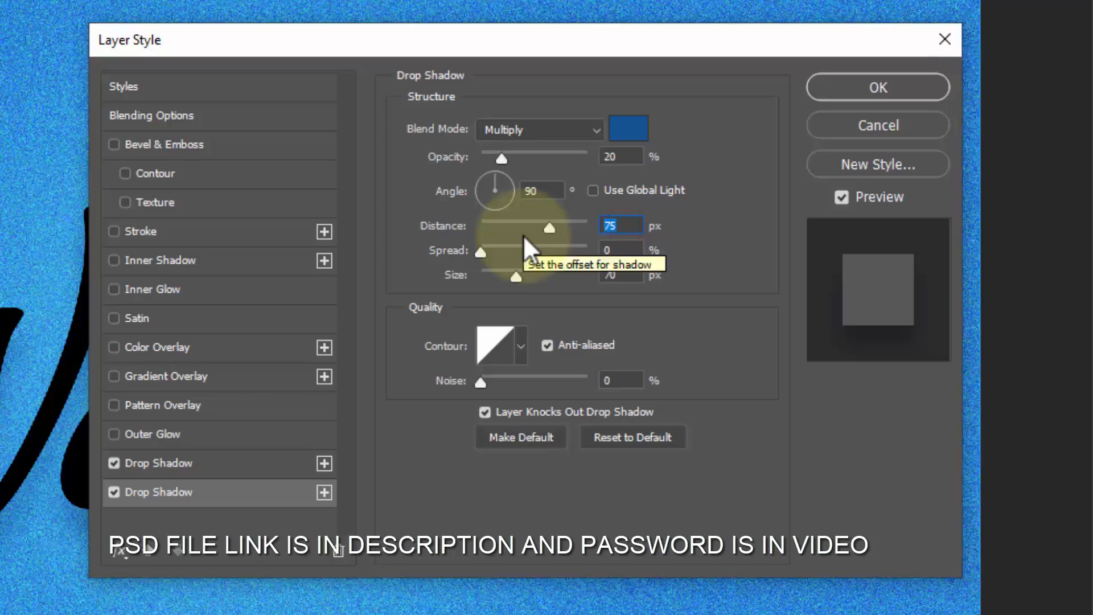
pyautogui.moveTo(635, 274); pyautogui.dragTo(559, 271)
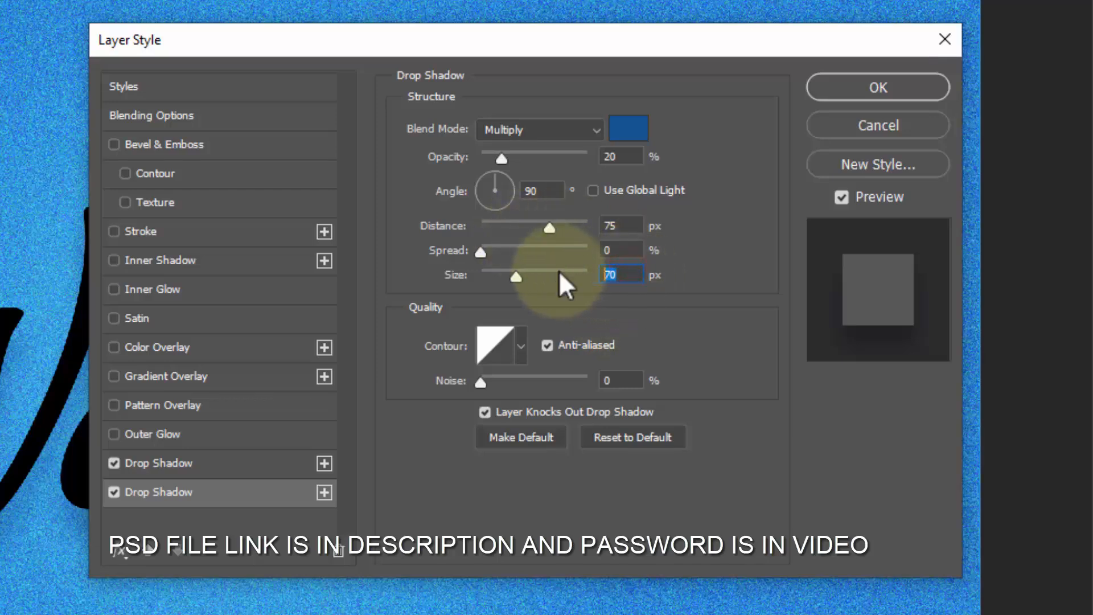
pyautogui.write('65')
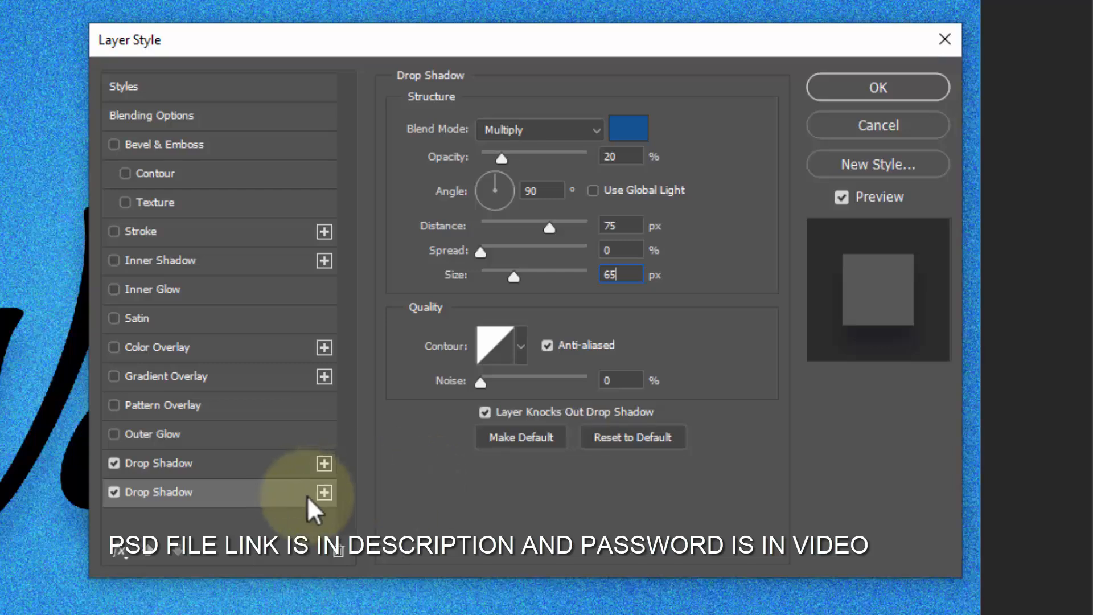
# Step: Add a third Drop Shadow to the Shadow layer with 30% opacity, 50 px distance and 40 px size
pyautogui.click(324, 492)
pyautogui.click(218, 514)
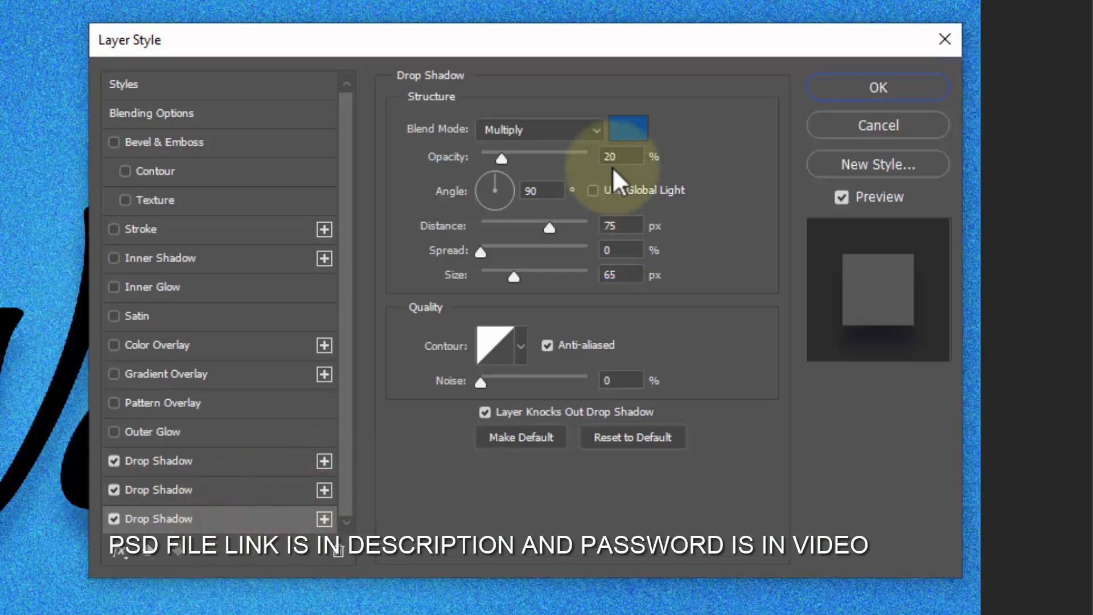
pyautogui.moveTo(636, 157); pyautogui.dragTo(576, 157)
pyautogui.write('3')
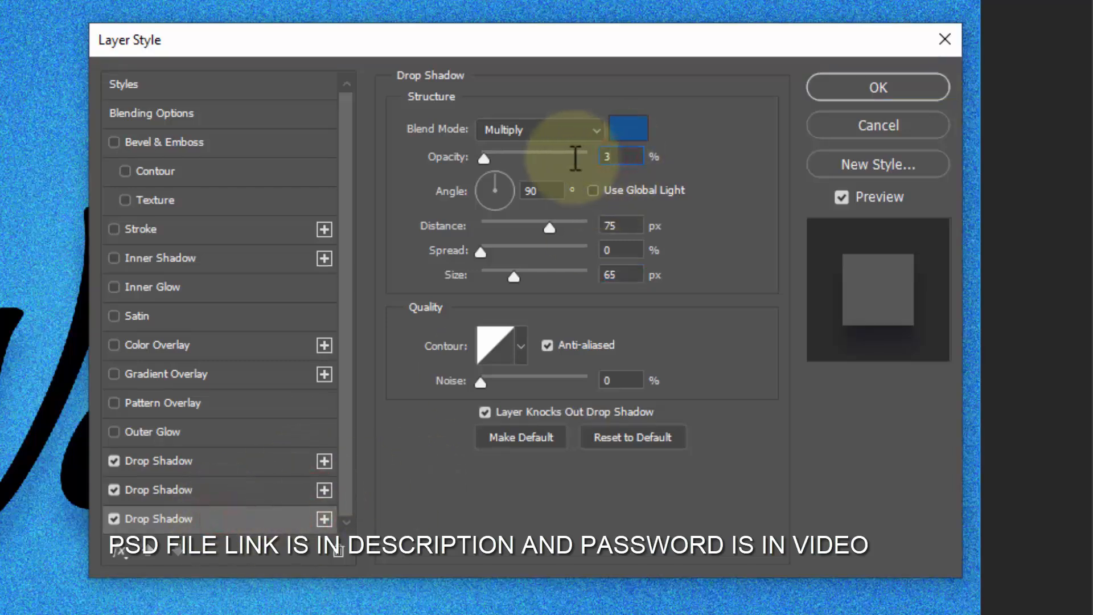
pyautogui.write('0')
pyautogui.moveTo(631, 226); pyautogui.dragTo(550, 230)
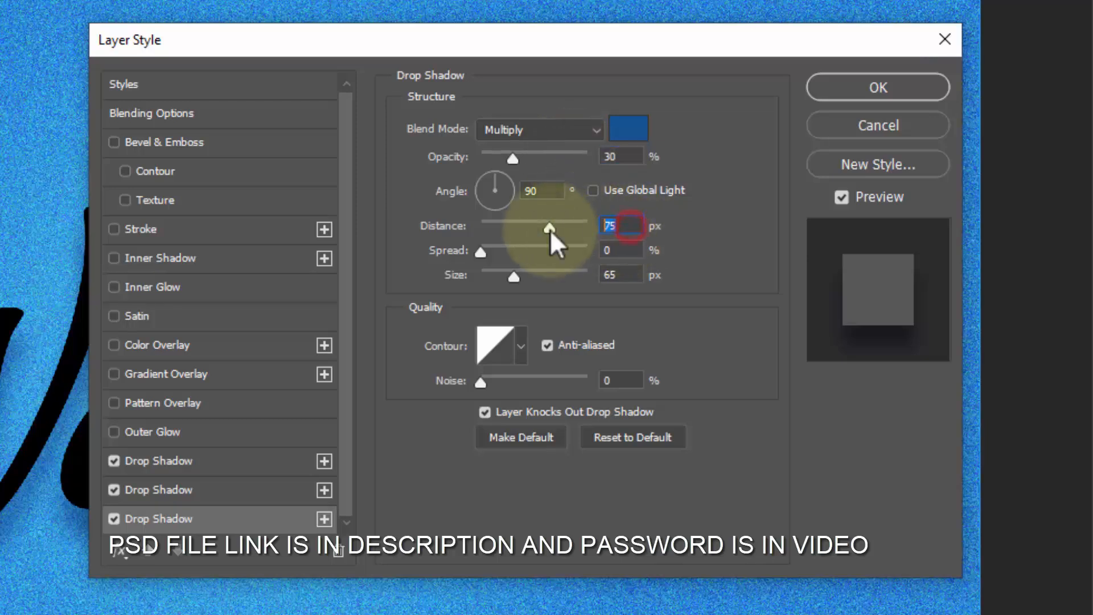
pyautogui.write('50')
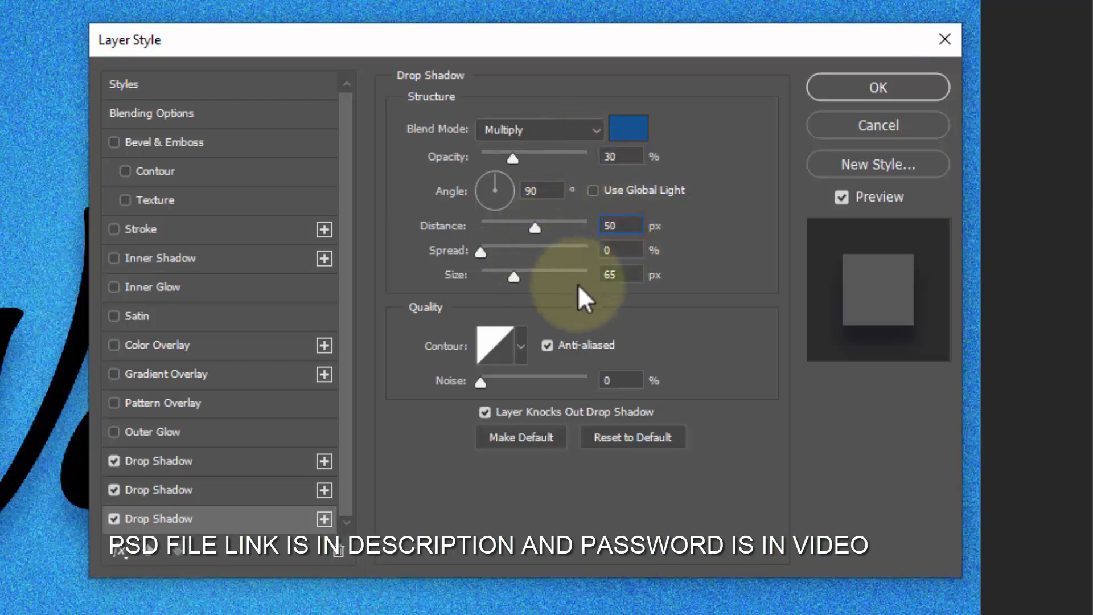
pyautogui.moveTo(630, 273); pyautogui.dragTo(605, 275)
pyautogui.write('40')
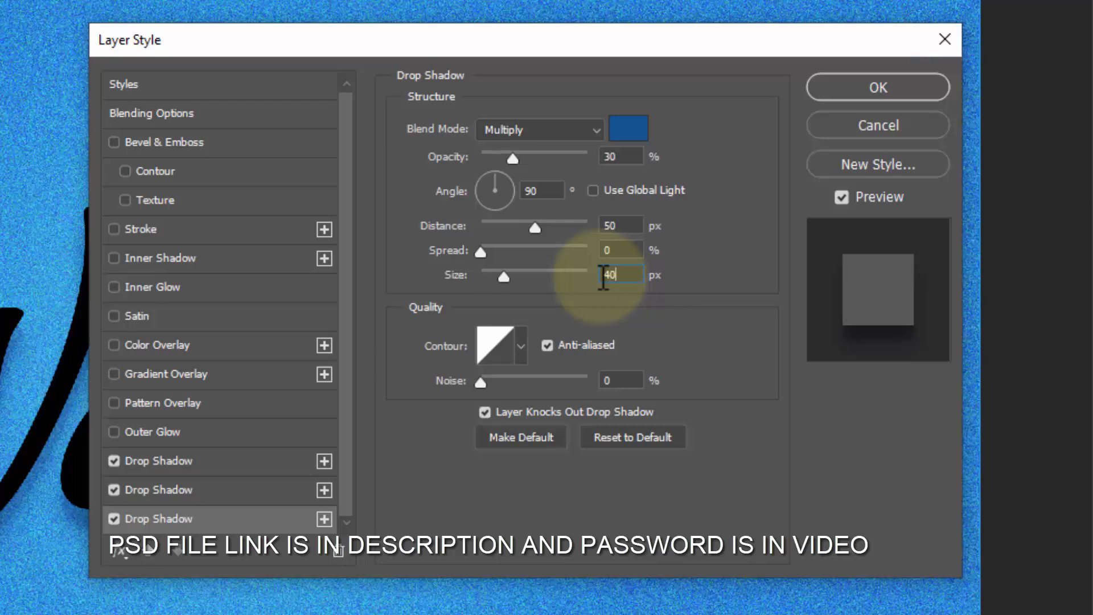
# Step: Add a fourth Drop Shadow to the Shadow layer with 40% opacity, 35 px distance and 30 px size
pyautogui.click(322, 516)
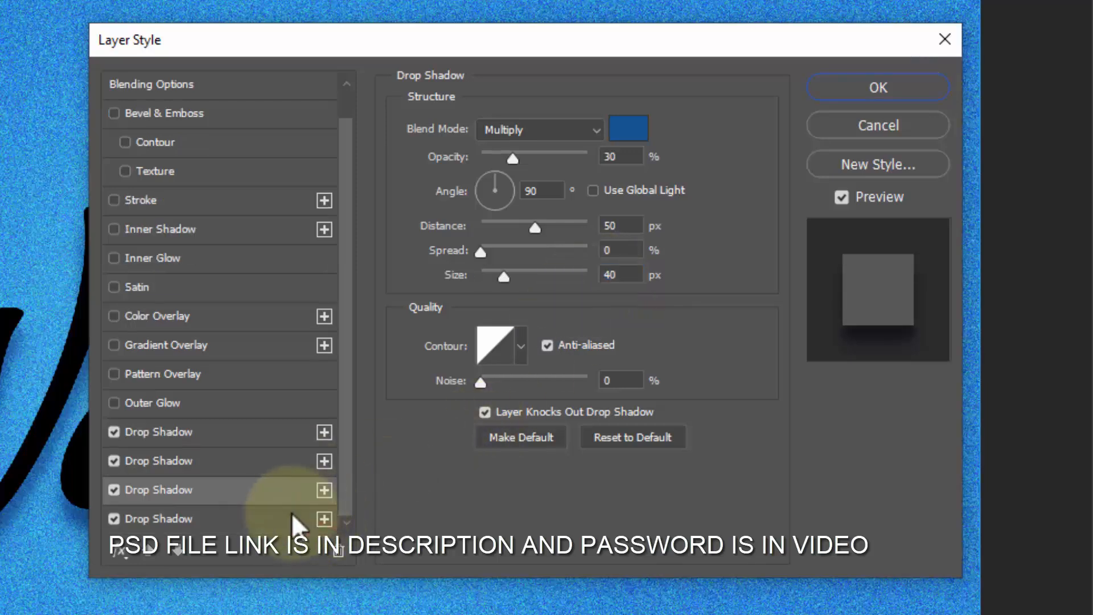
pyautogui.click(226, 517)
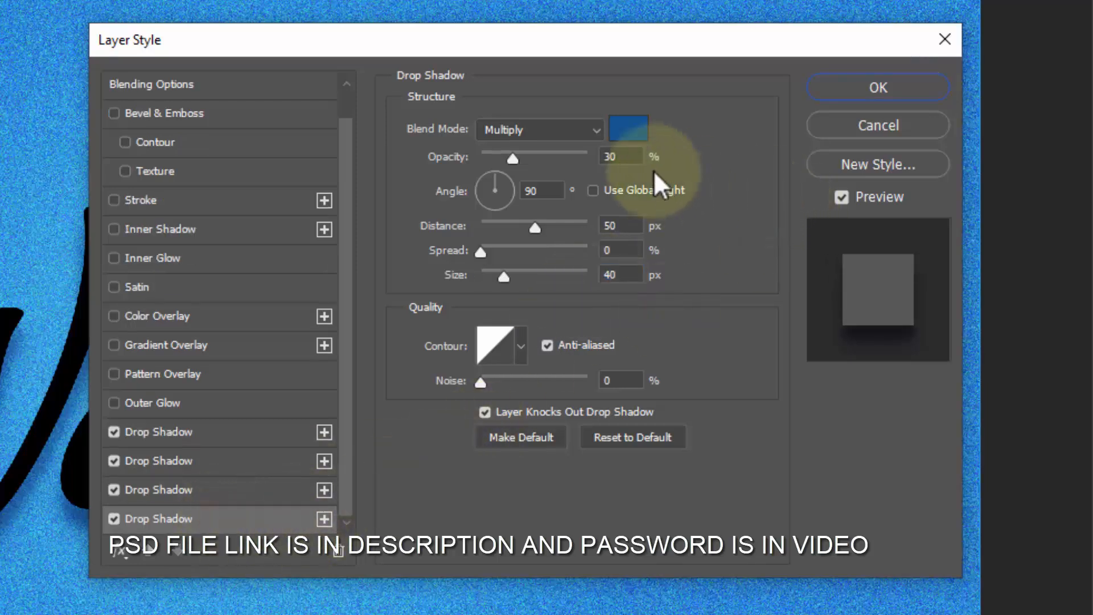
pyautogui.click(631, 156)
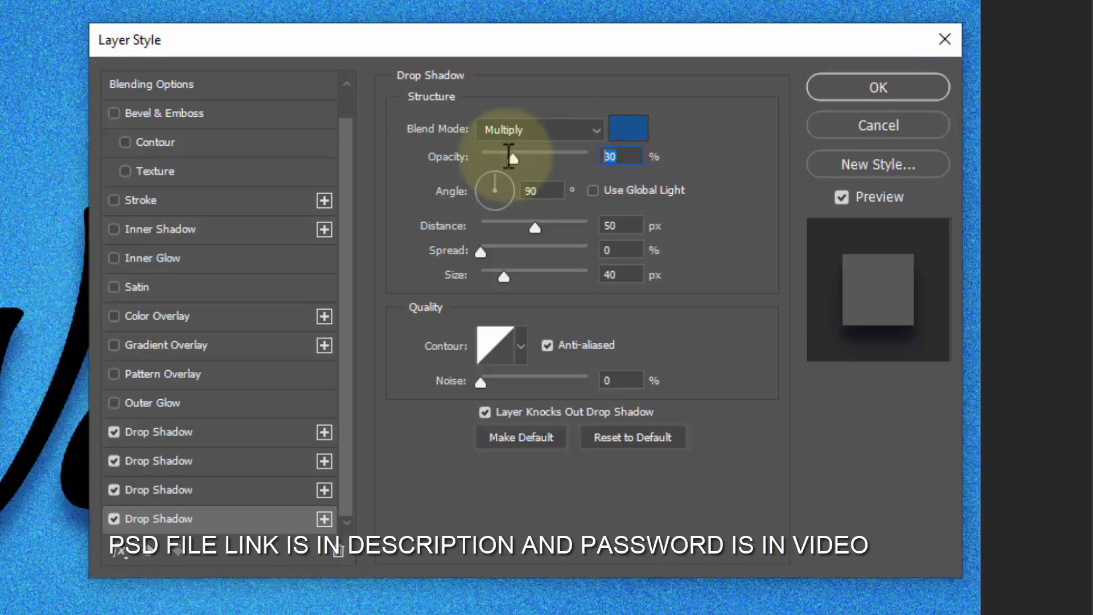
pyautogui.write('40')
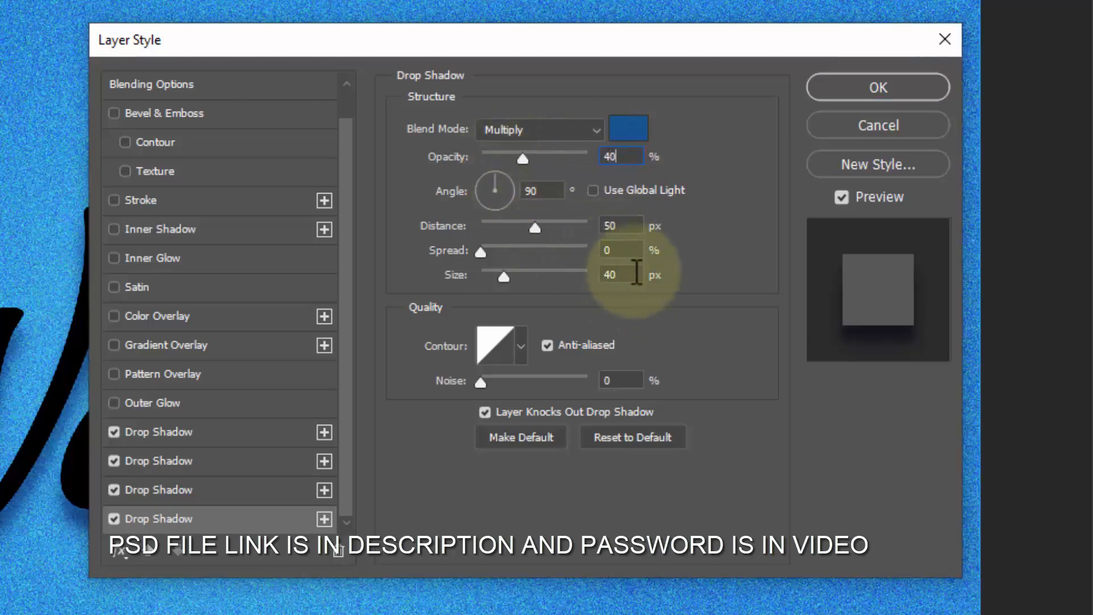
pyautogui.click(621, 225)
pyautogui.write('3')
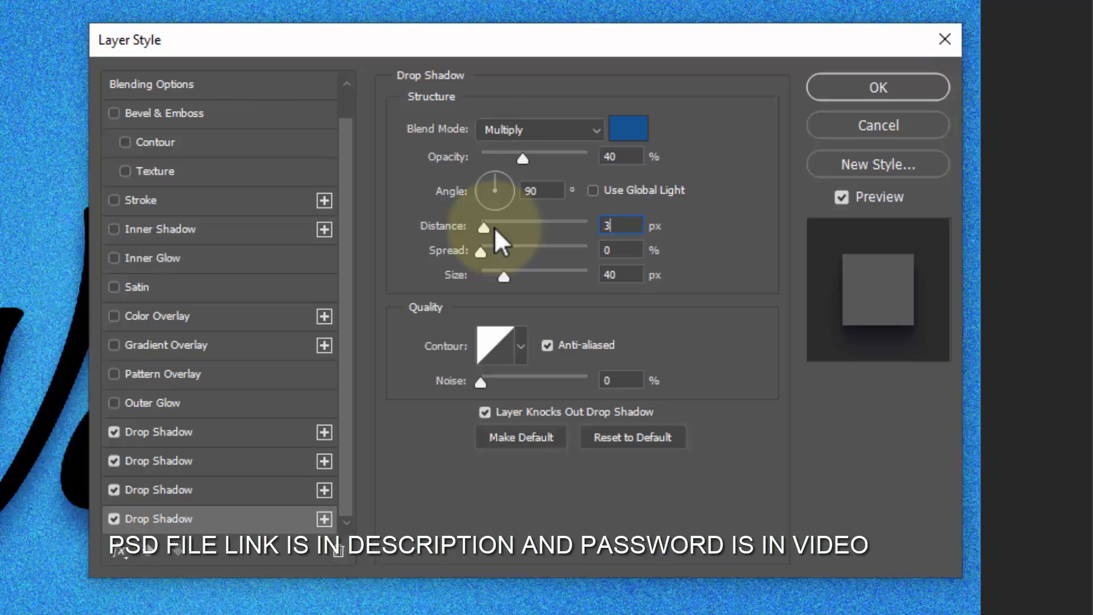
pyautogui.write('5')
pyautogui.click(620, 275)
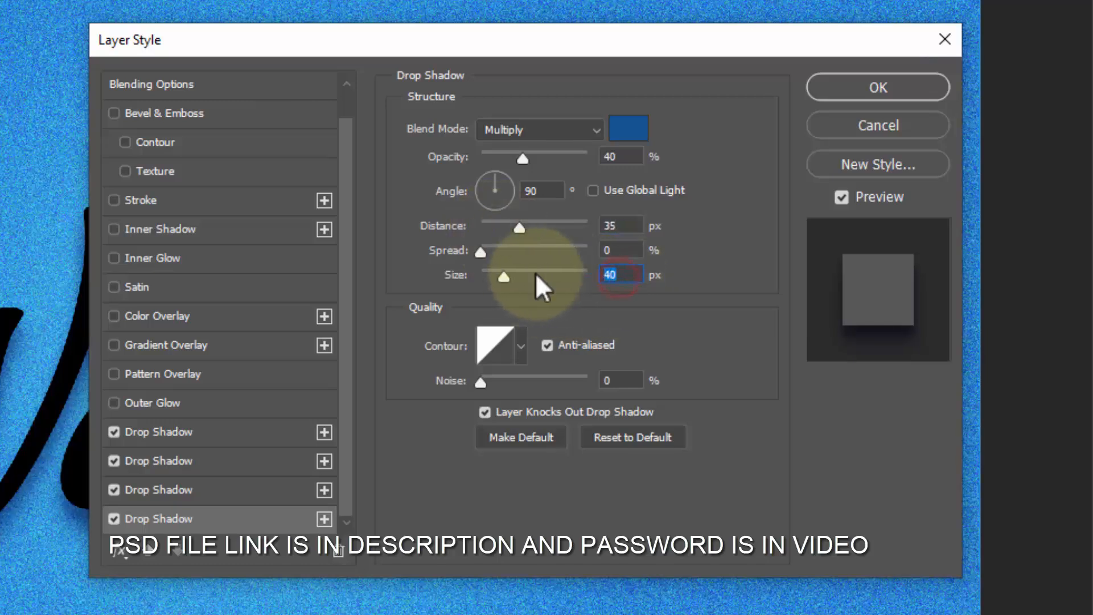
pyautogui.write('30')
# Step: Add a fifth Drop Shadow to the Shadow layer with 49% opacity, 17 px distance and 15 px size
pyautogui.click(324, 517)
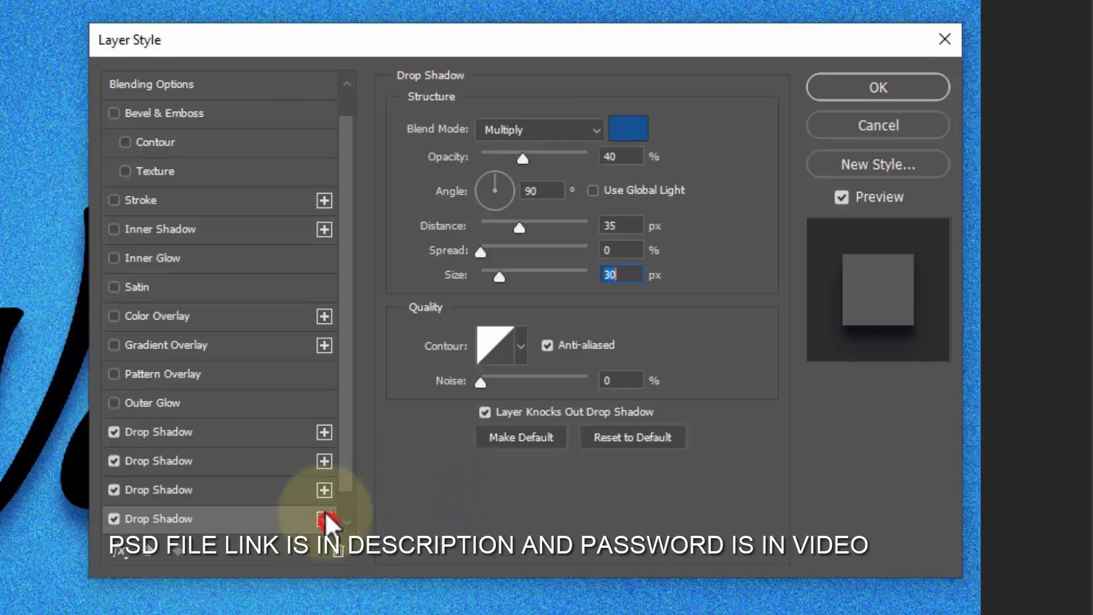
pyautogui.click(247, 515)
pyautogui.click(630, 159)
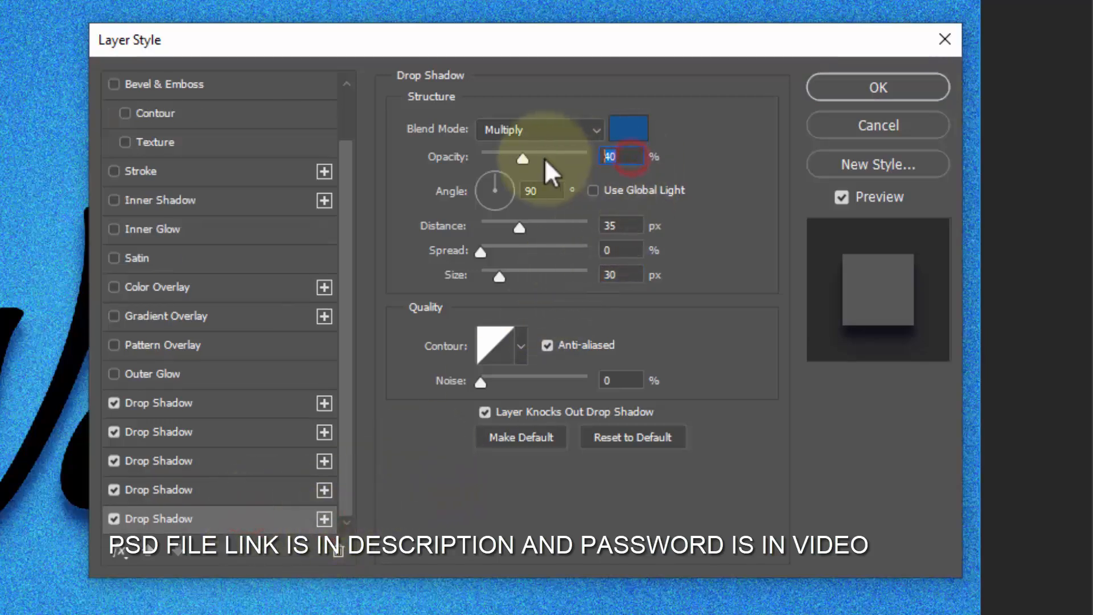
pyautogui.write('49')
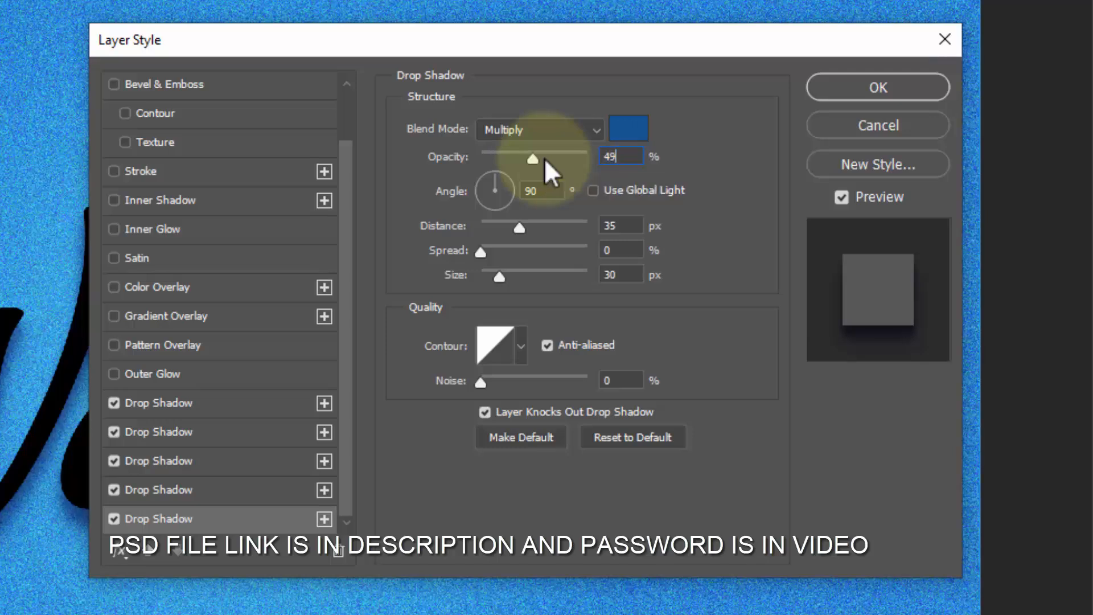
pyautogui.moveTo(627, 223); pyautogui.dragTo(521, 228)
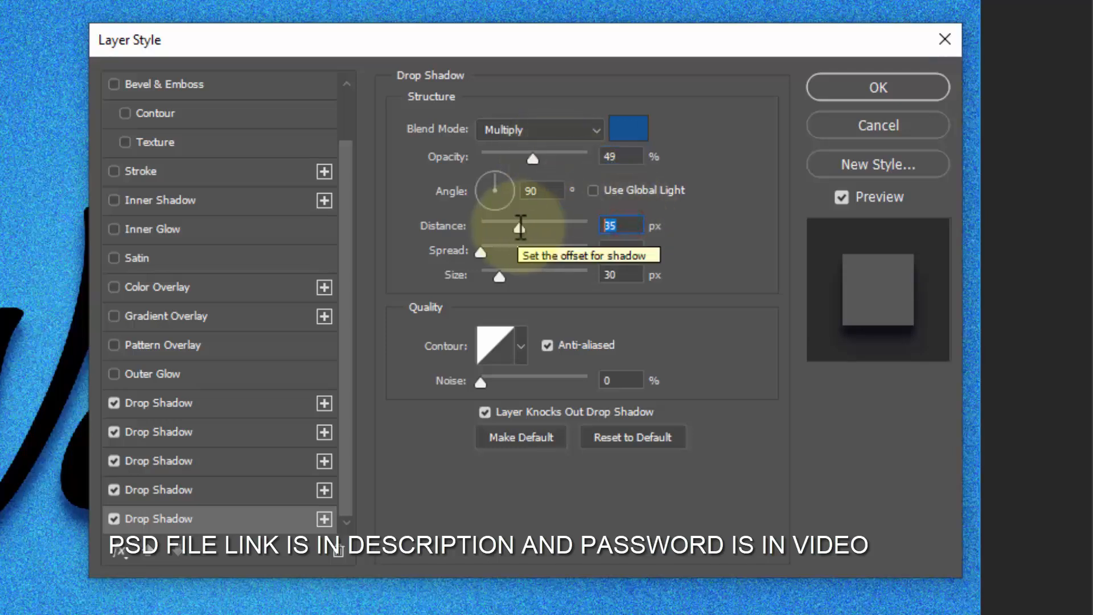
pyautogui.write('17')
pyautogui.moveTo(621, 274); pyautogui.dragTo(531, 274)
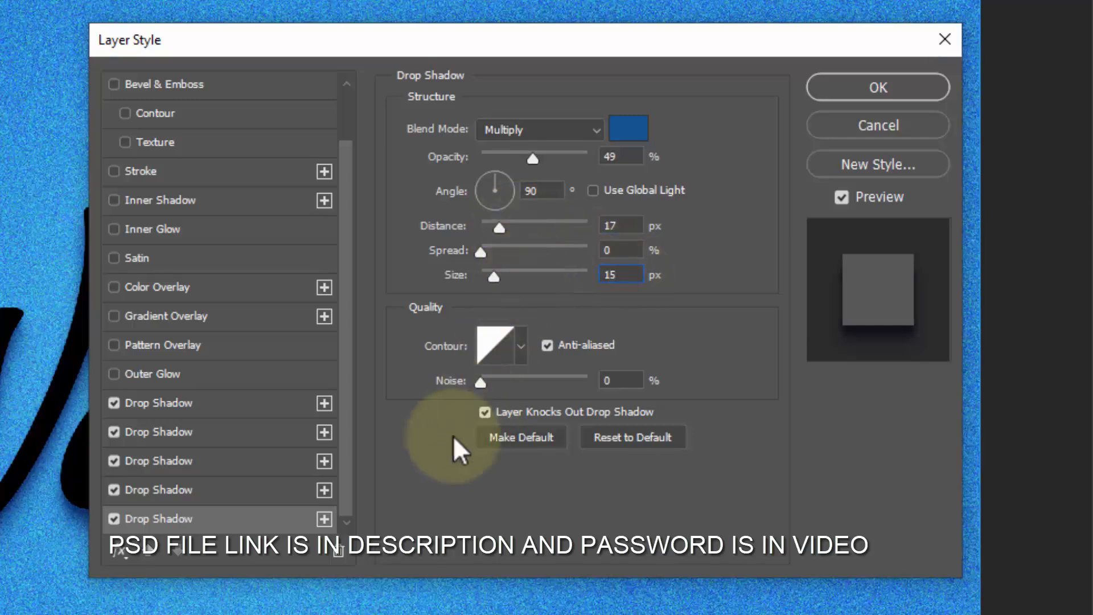
# Step: Add a sixth Drop Shadow with 60% opacity, 10 px distance and 10 px size, and apply the Shadow layer's style
pyautogui.click(324, 515)
pyautogui.click(227, 519)
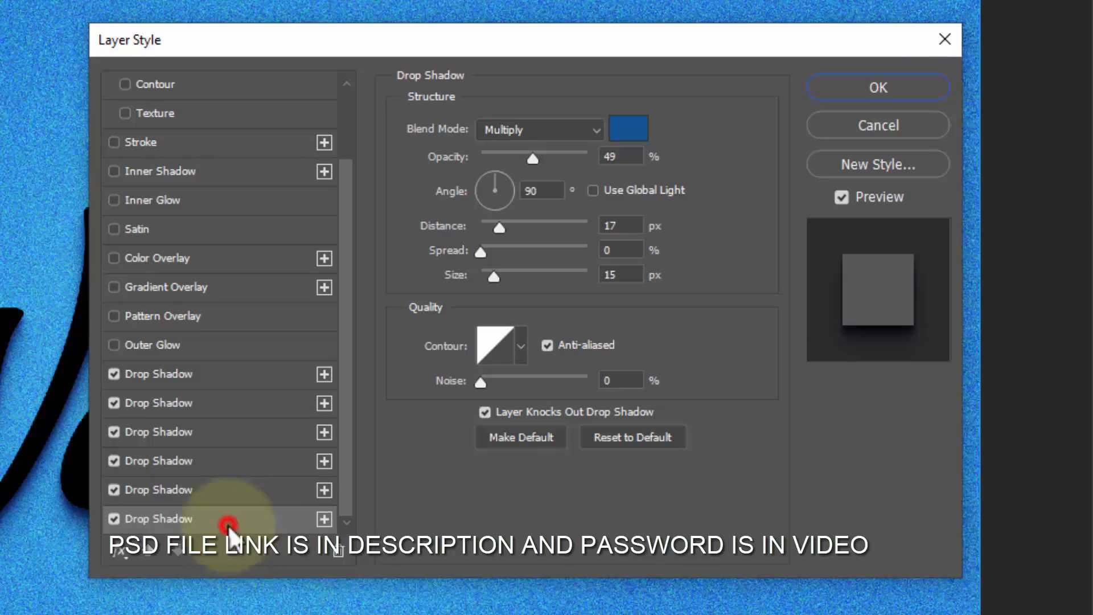
pyautogui.click(537, 156)
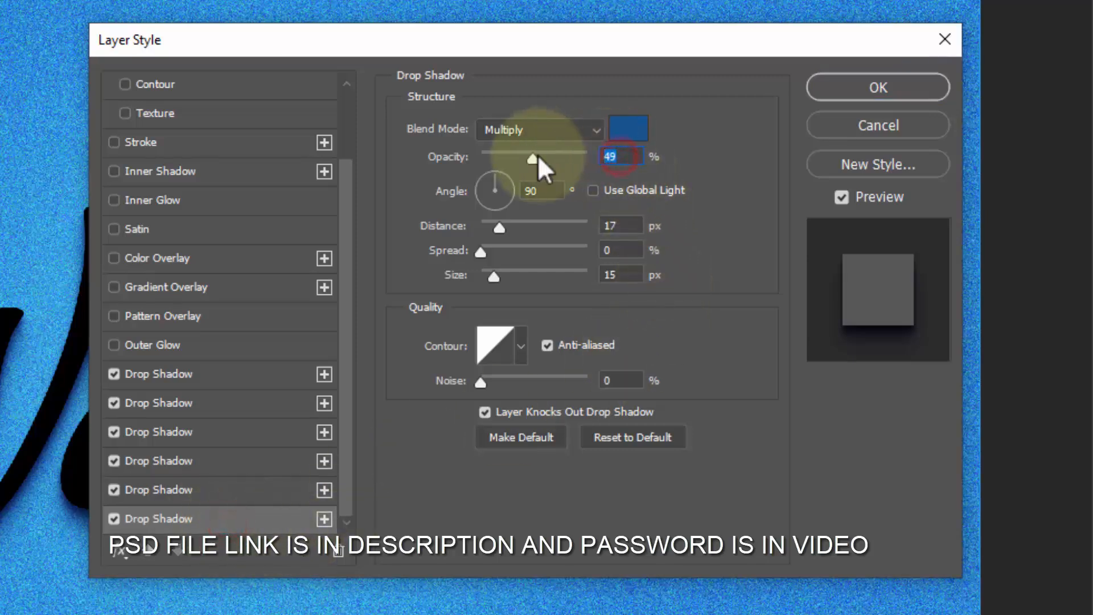
pyautogui.write('60')
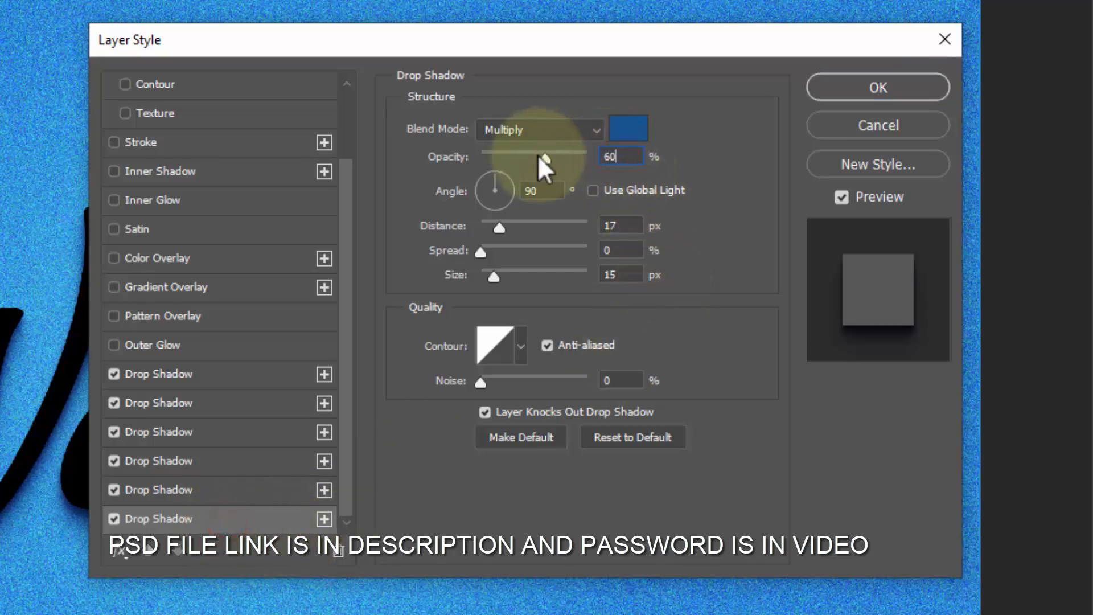
pyautogui.click(621, 224)
pyautogui.write('1')
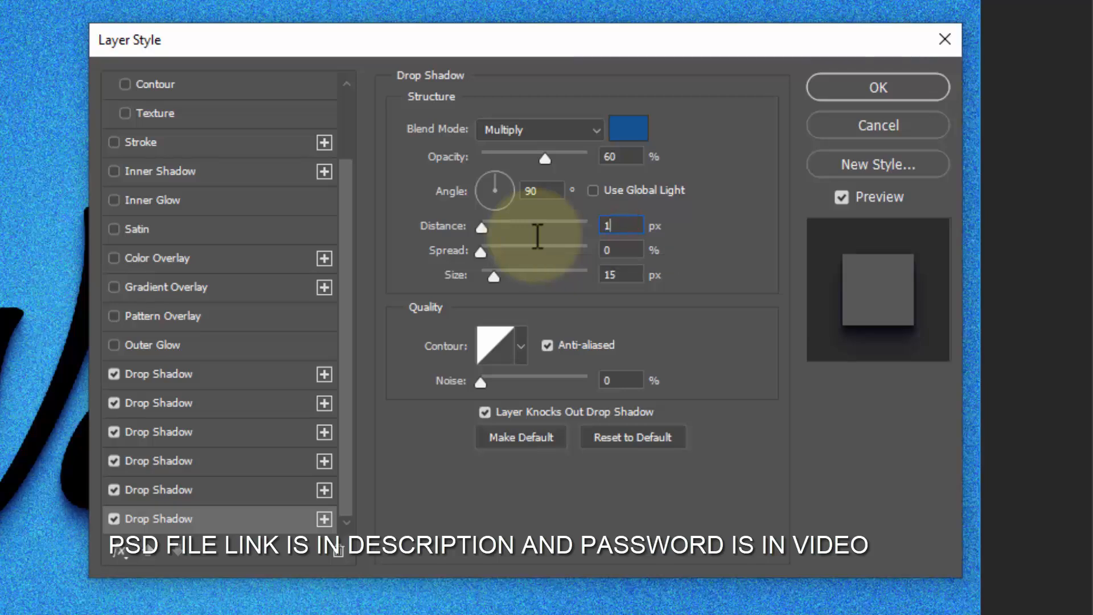
pyautogui.click(624, 274)
pyautogui.write('10')
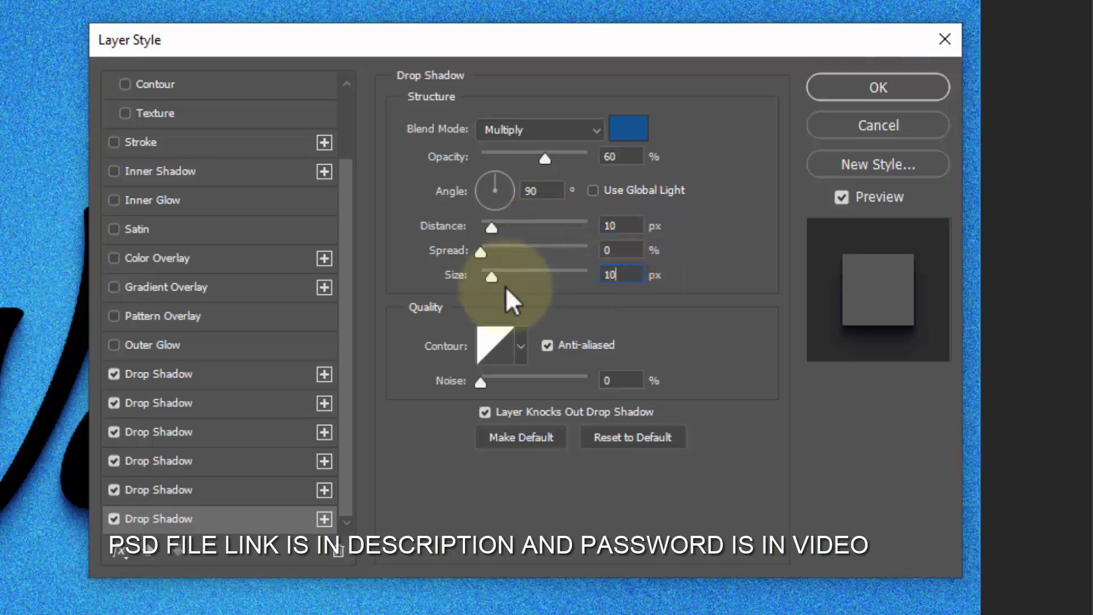
pyautogui.click(882, 89)
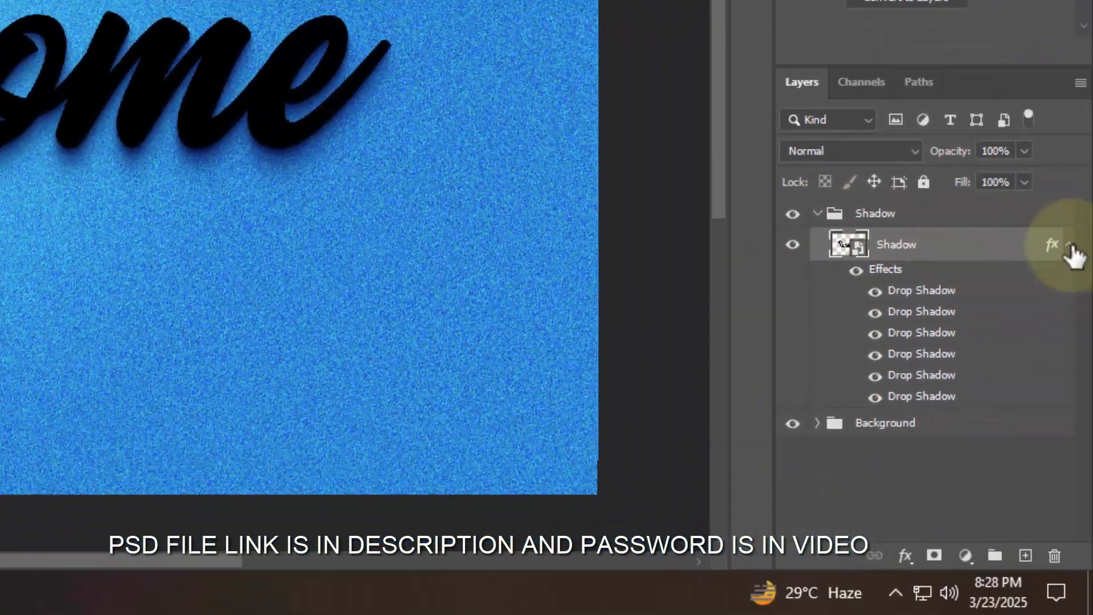
pyautogui.click(1071, 245)
# Step: Duplicate the Shadow layer with the last transform repeated, placing the copy above the Shadow group, and clear the copy's layer style
pyautogui.hotkey('ctrl', 'shift', 'alt', 't')
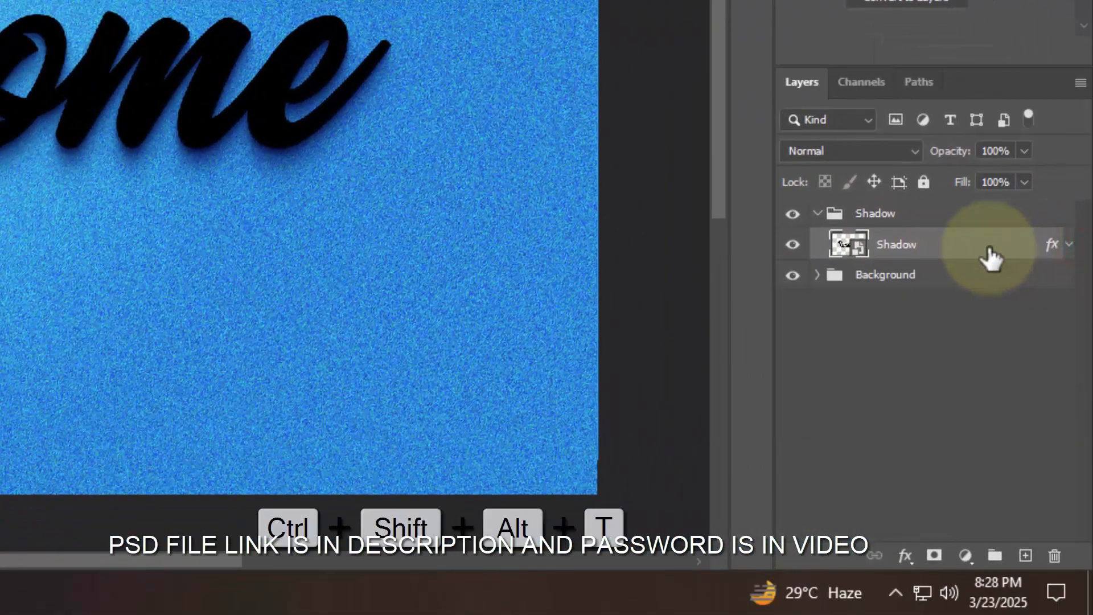
pyautogui.moveTo(956, 245); pyautogui.dragTo(920, 202)
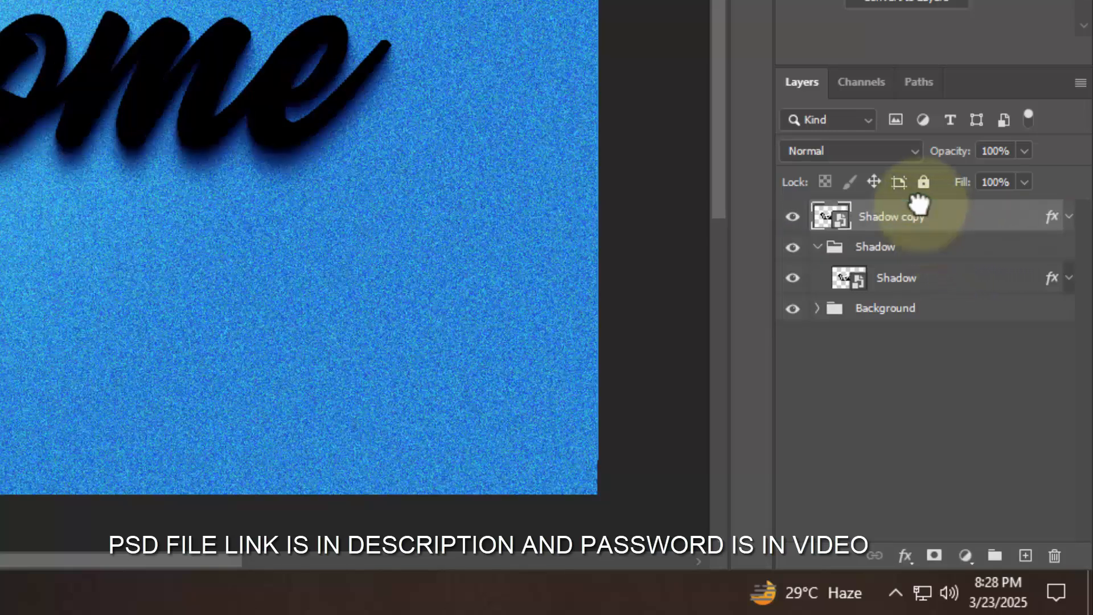
pyautogui.click(818, 249)
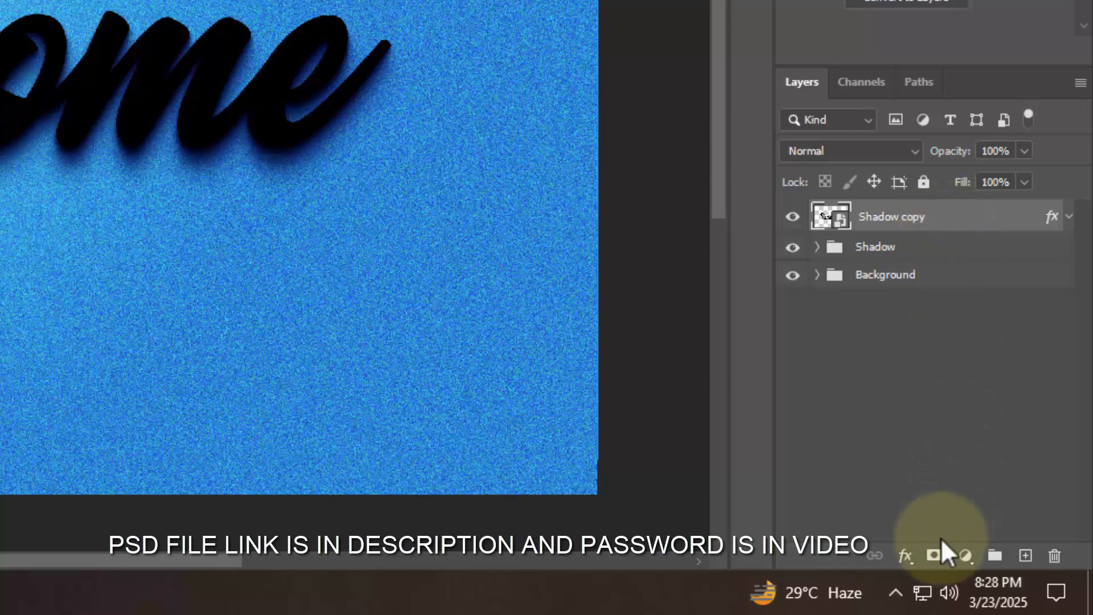
pyautogui.rightClick(952, 218)
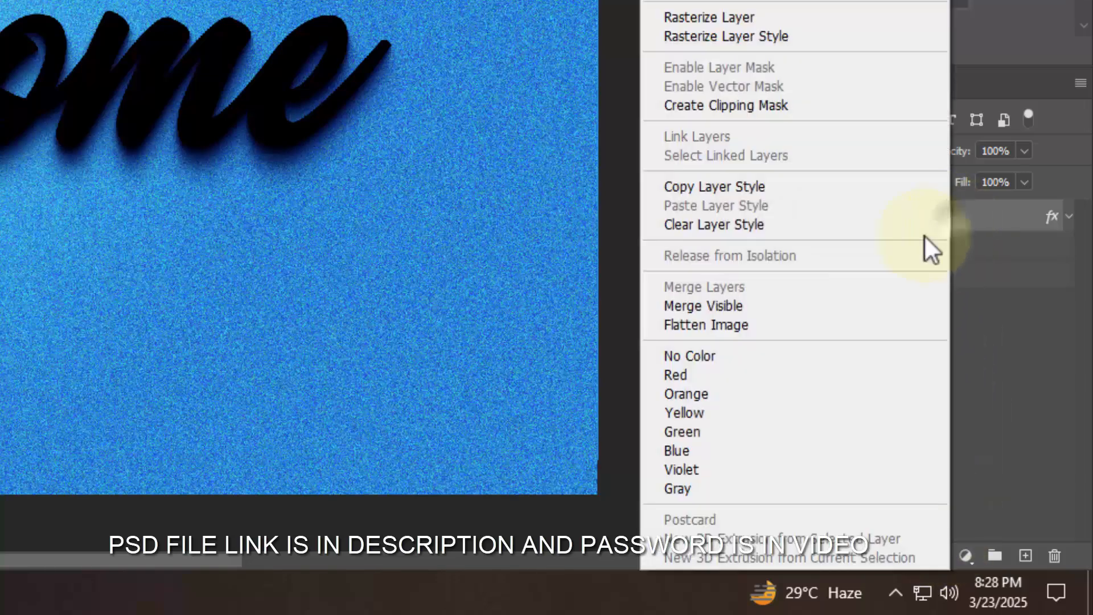
pyautogui.click(818, 224)
# Step: Apply a 20 px Outside Stroke in colour f4f4f4 to the Shadow copy layer
pyautogui.click(905, 555)
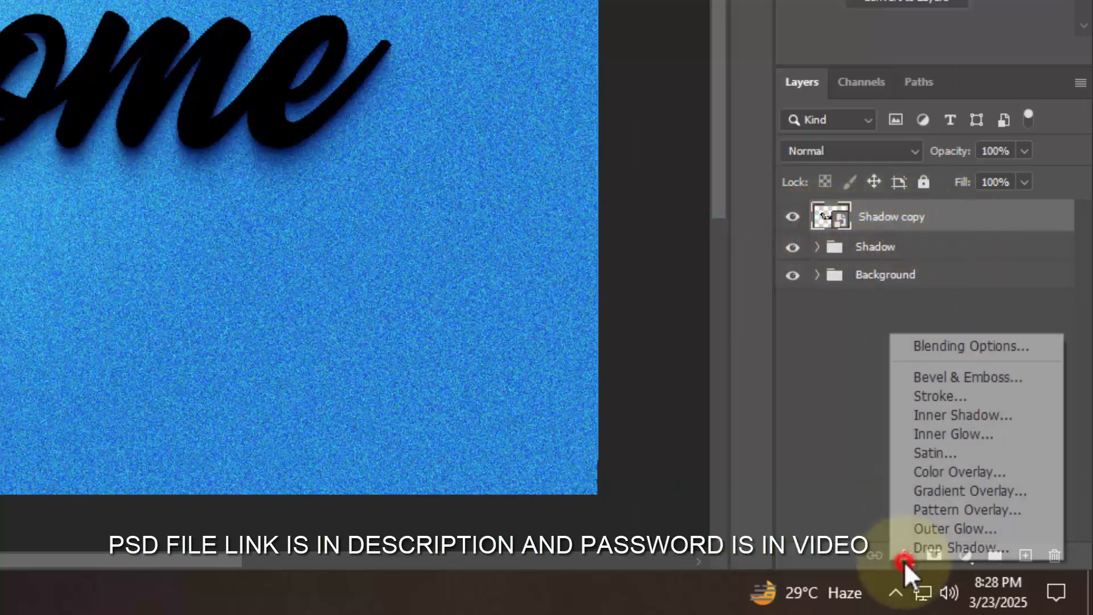
pyautogui.click(930, 348)
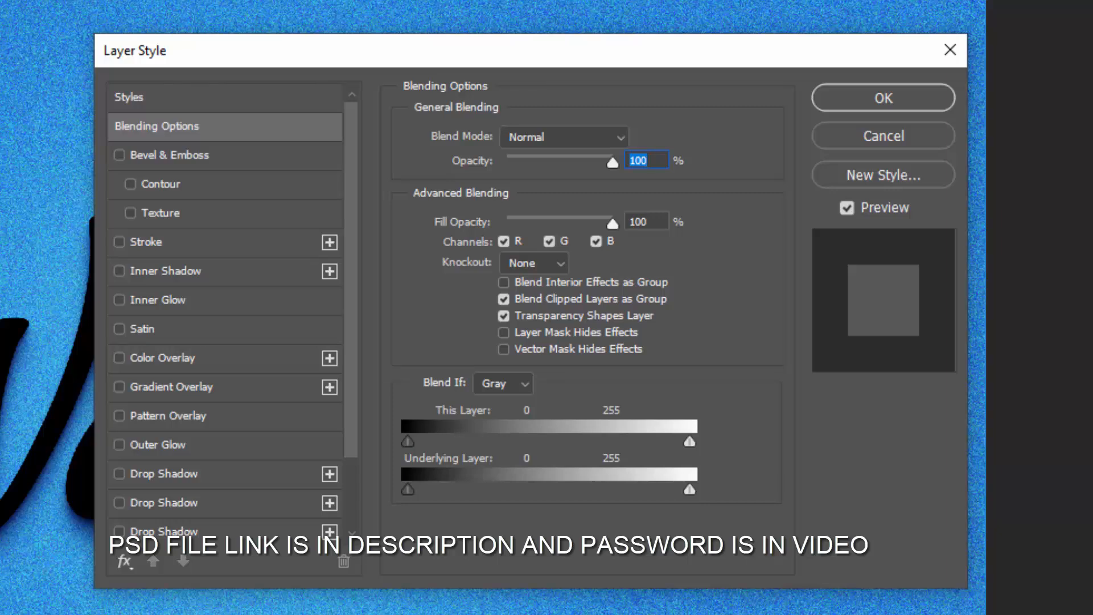
pyautogui.click(649, 221)
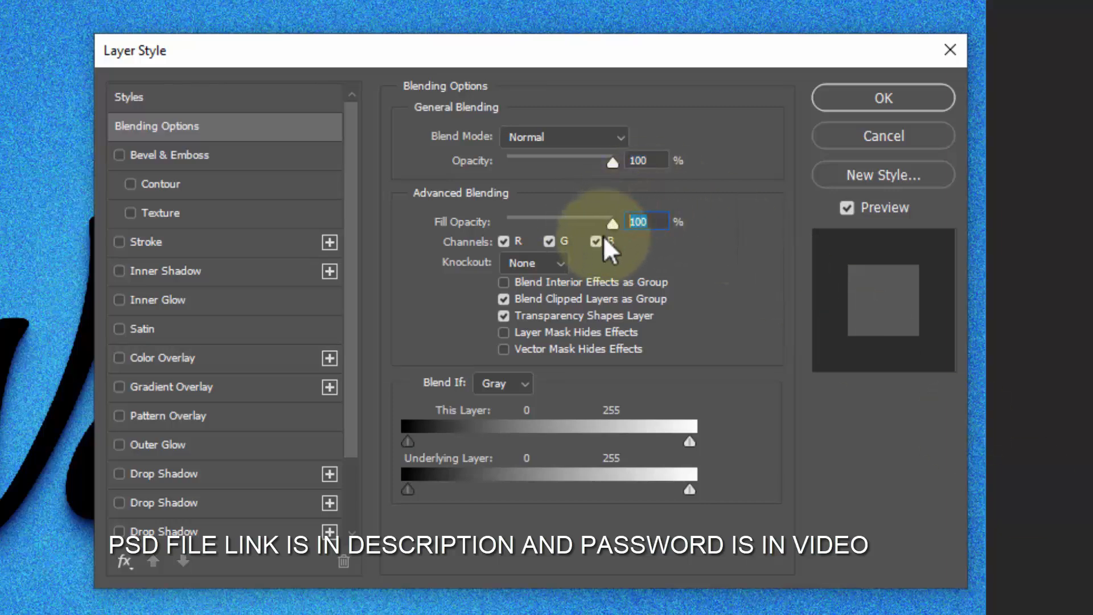
pyautogui.click(212, 241)
pyautogui.doubleClick(626, 136)
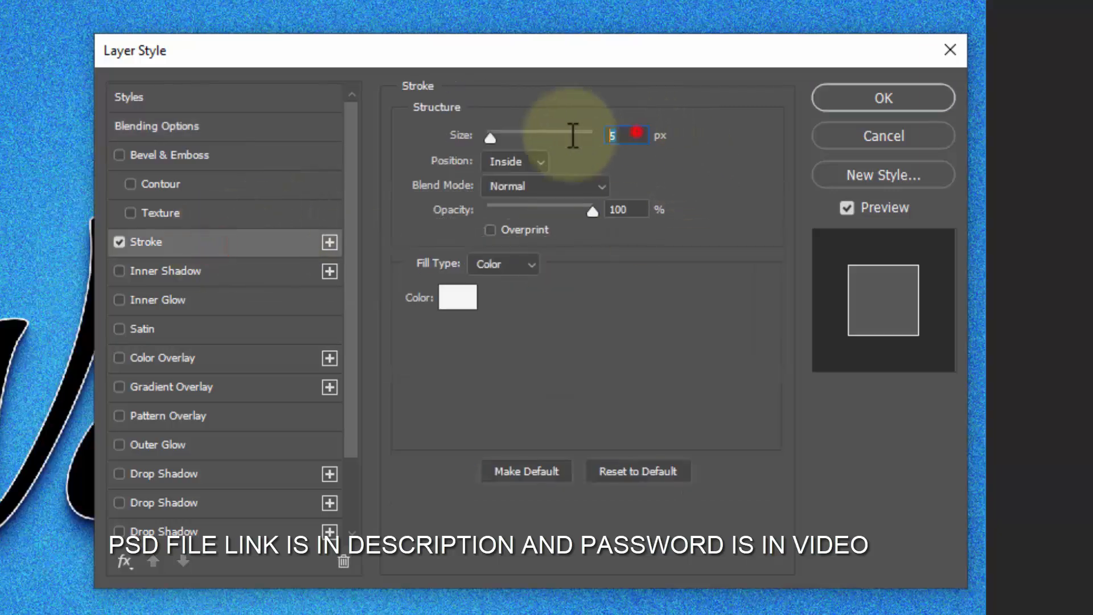
pyautogui.write('20')
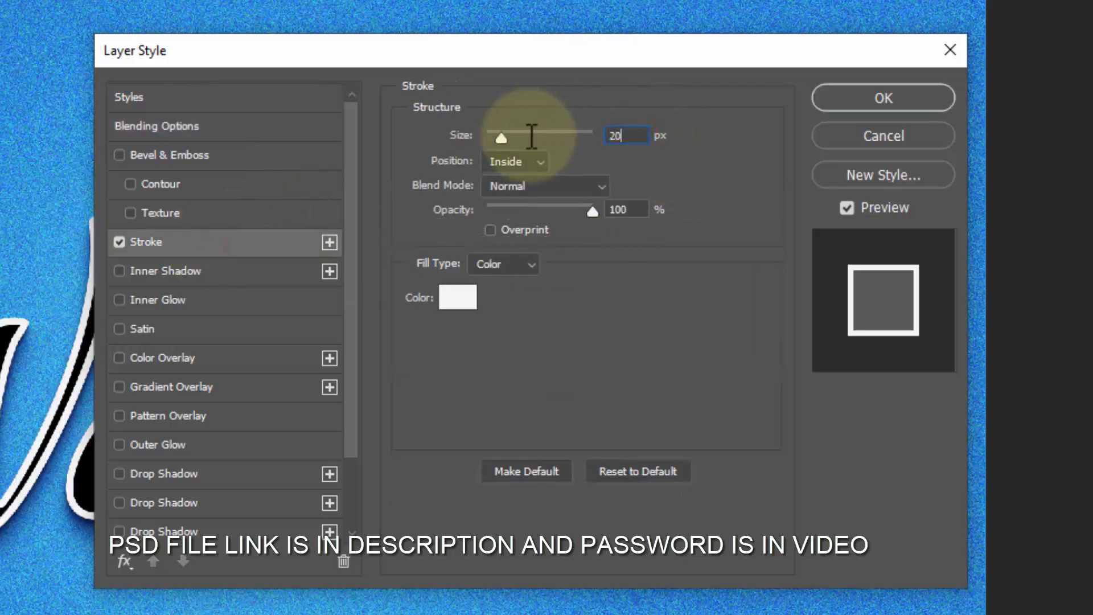
pyautogui.click(515, 164)
pyautogui.click(517, 180)
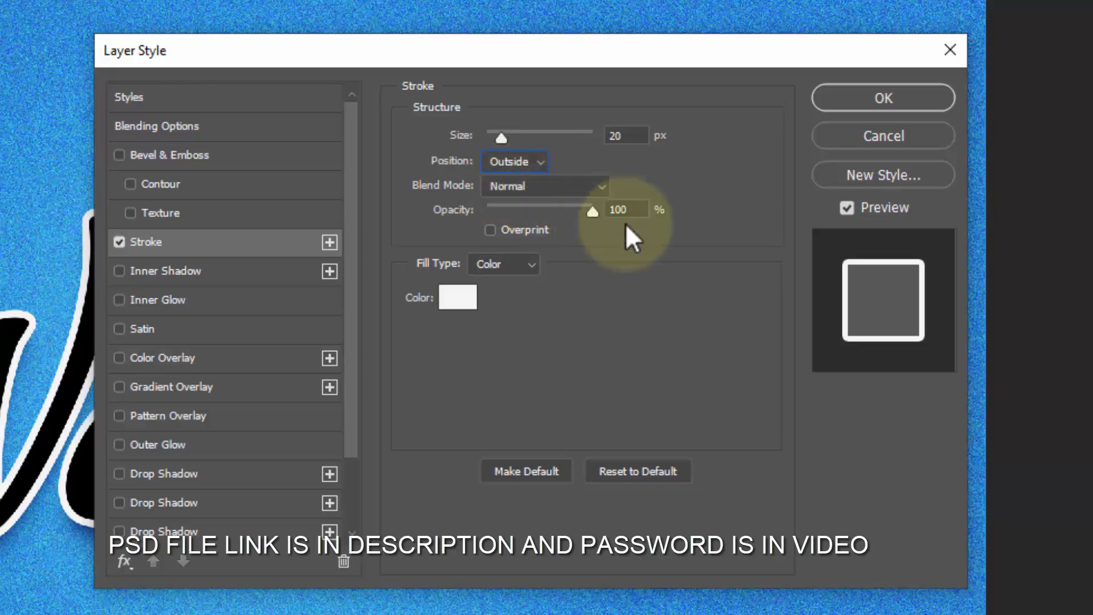
pyautogui.click(458, 298)
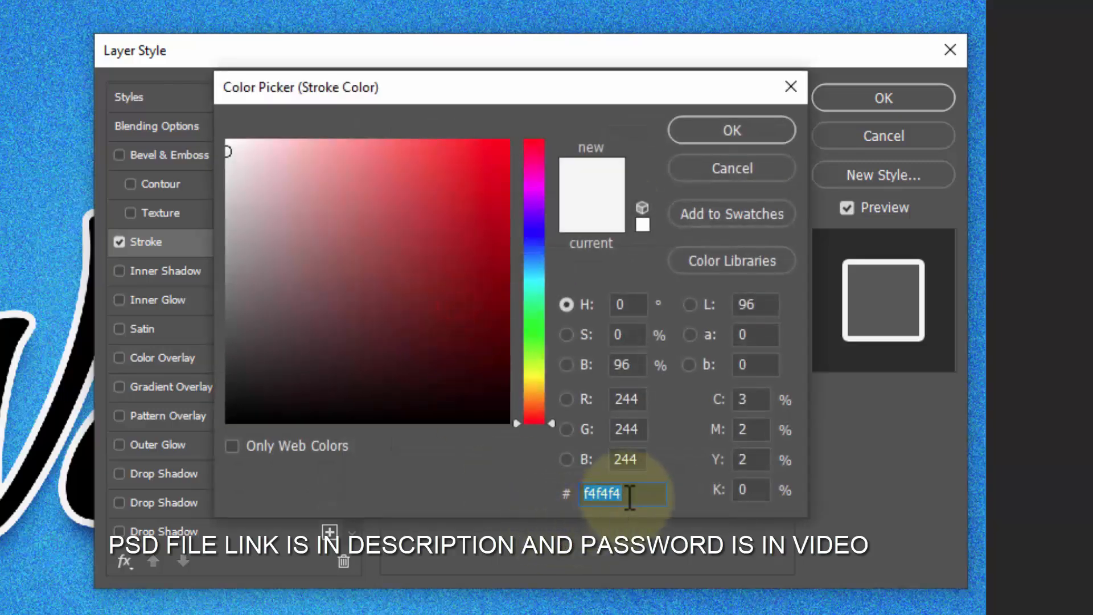
pyautogui.click(719, 129)
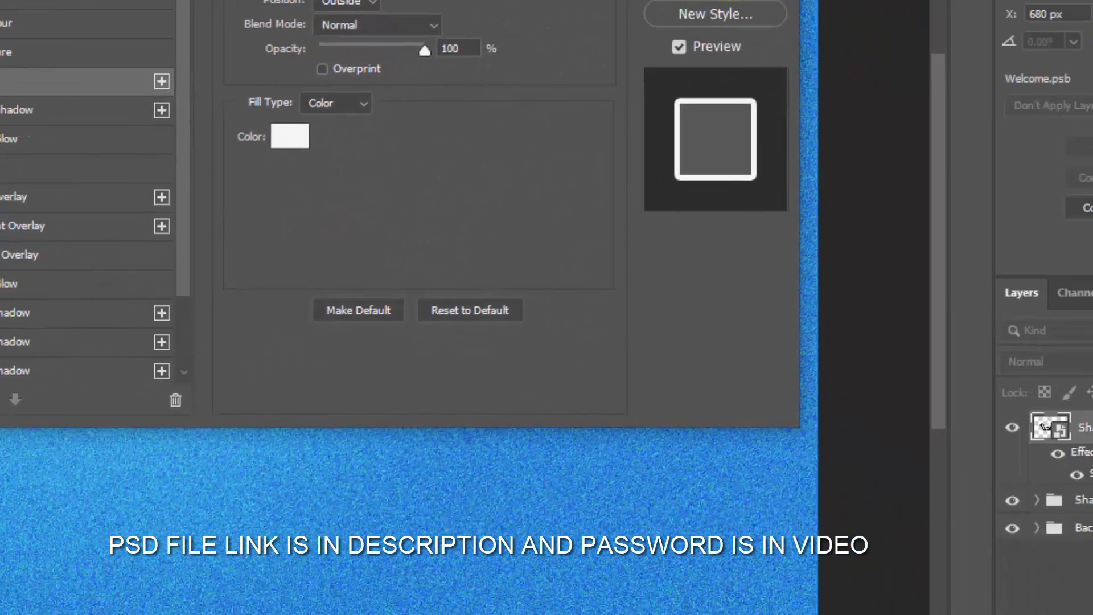
pyautogui.click(891, 100)
pyautogui.click(1070, 218)
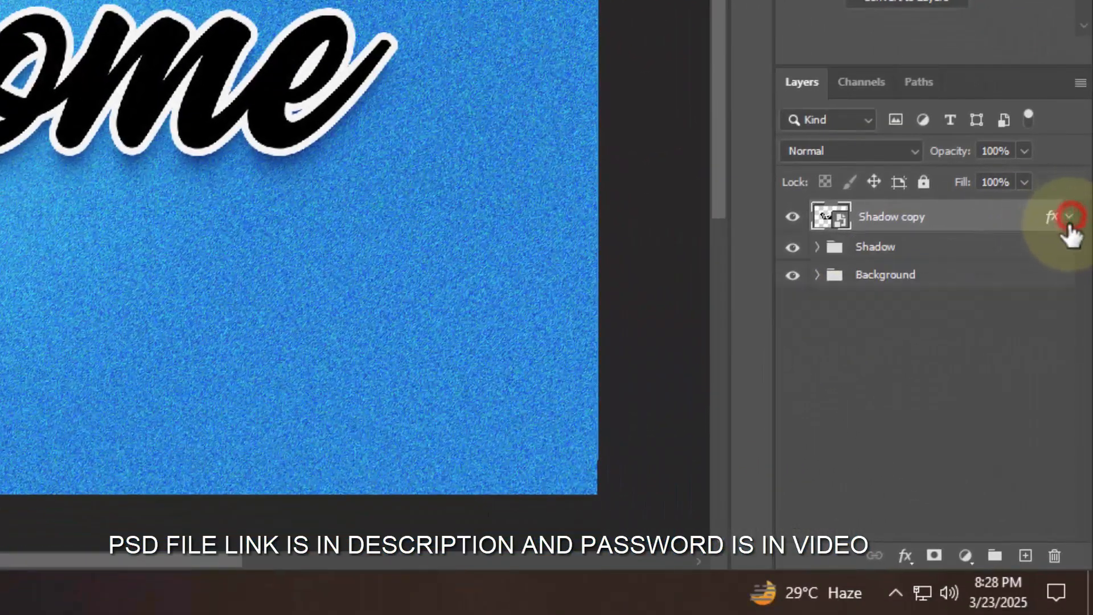
# Step: Duplicate the Shadow copy layer with the last transform repeated until the stack reaches Shadow copy 16
pyautogui.hotkey('ctrl', 'shift', 'alt', 't')
pyautogui.hotkey('ctrl', 'shift', 'alt', 't')
pyautogui.hotkey('ctrl', 'shift', 'alt', 't')
pyautogui.hotkey('ctrl', 'shift', 'alt', 't')
pyautogui.hotkey('ctrl', 'shift', 'alt', 't')
pyautogui.hotkey('ctrl', 'shift', 'alt', 't')
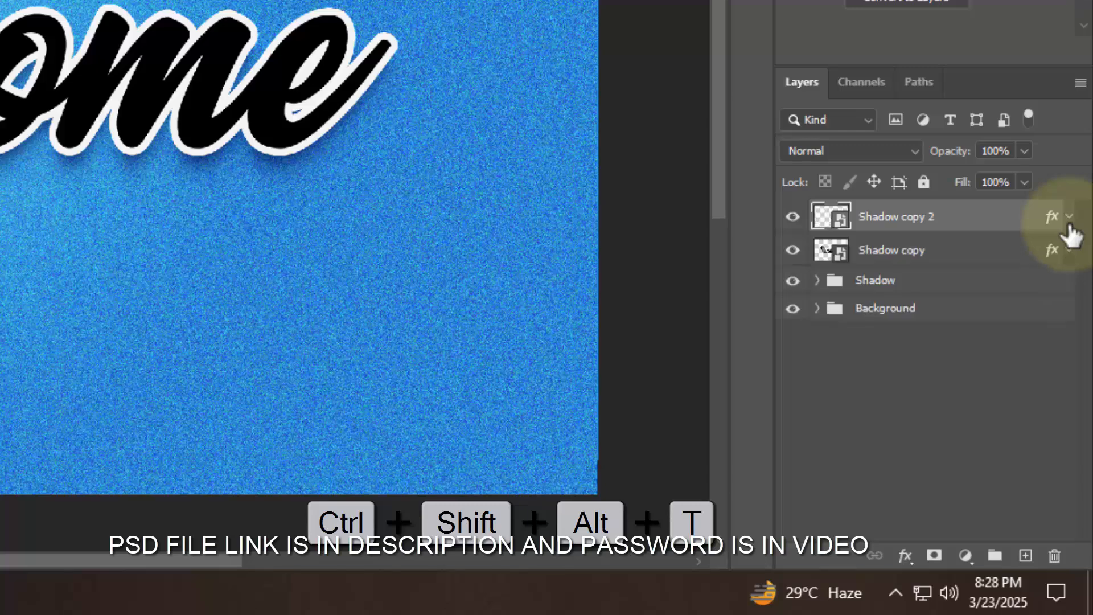
pyautogui.hotkey('ctrl', 'shift', 'alt', 't')
pyautogui.hotkey('ctrl', 'shift', 'alt', 't')
pyautogui.hotkey('ctrl', 'shift', 'alt', 't')
pyautogui.hotkey('ctrl', 'shift', 'alt', 't')
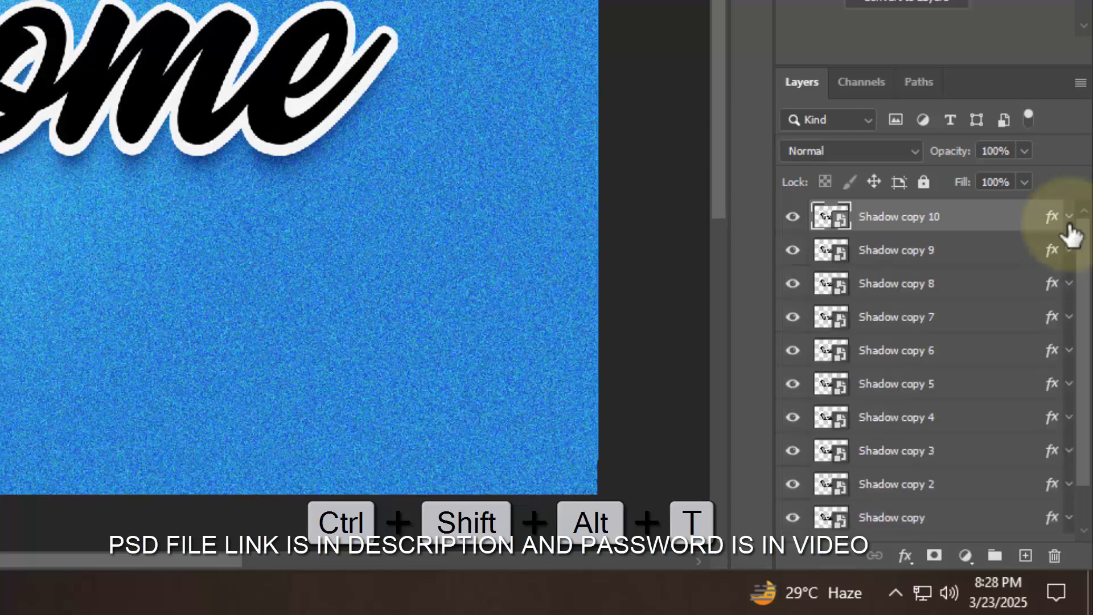
pyautogui.hotkey('ctrl', 'shift', 'alt', 't')
pyautogui.hotkey('ctrl', 'shift', 'alt', 't')
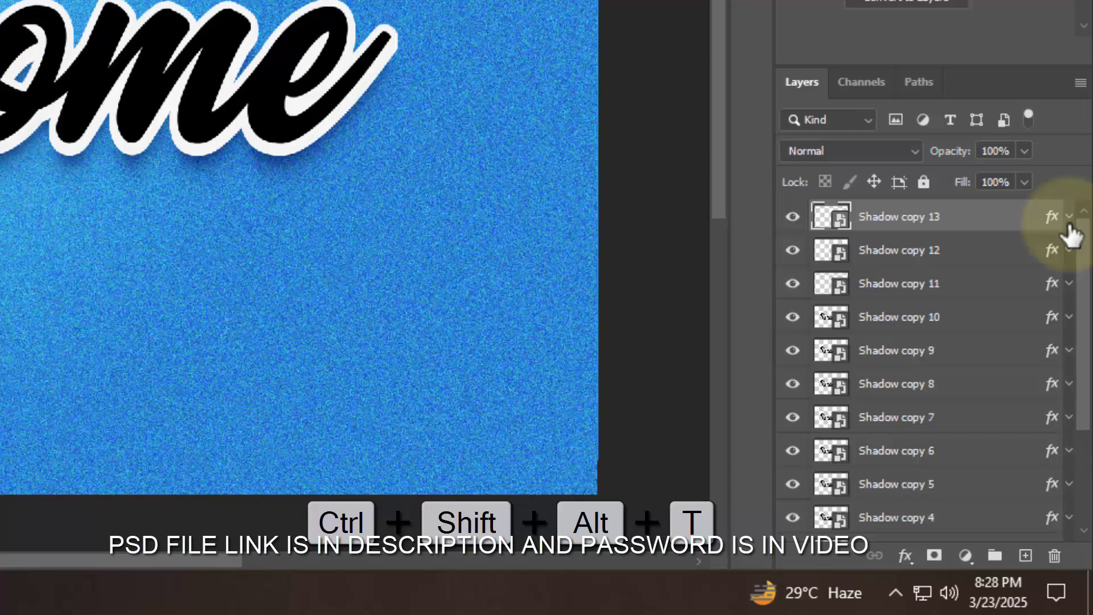
pyautogui.hotkey('ctrl', 'shift', 'alt', 't')
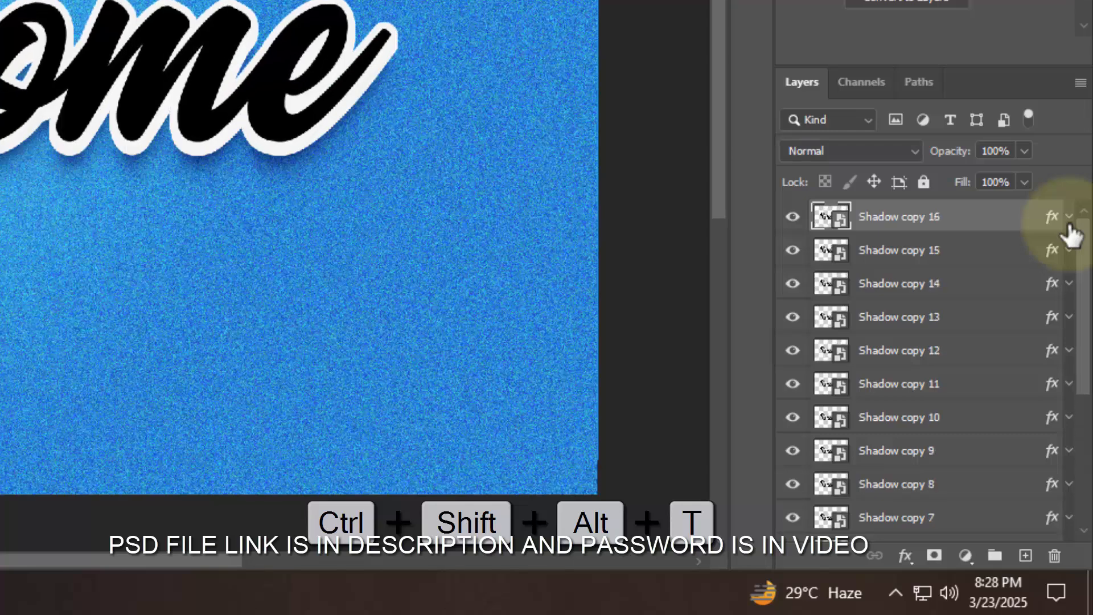
# Step: Group the layers from Shadow copy 15 down to Shadow copy and name the group Border
pyautogui.click(983, 251)
pyautogui.scroll(-3, 933, 424)
pyautogui.scroll(-3, 933, 450)
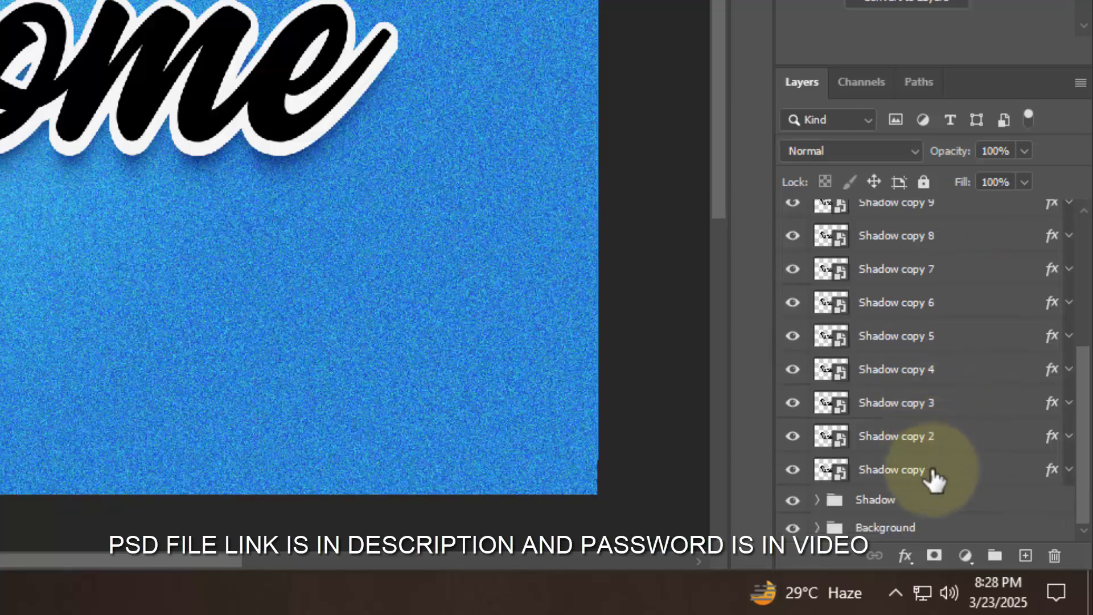
pyautogui.keyDown('shift'); pyautogui.click(936, 477); pyautogui.keyUp('shift')
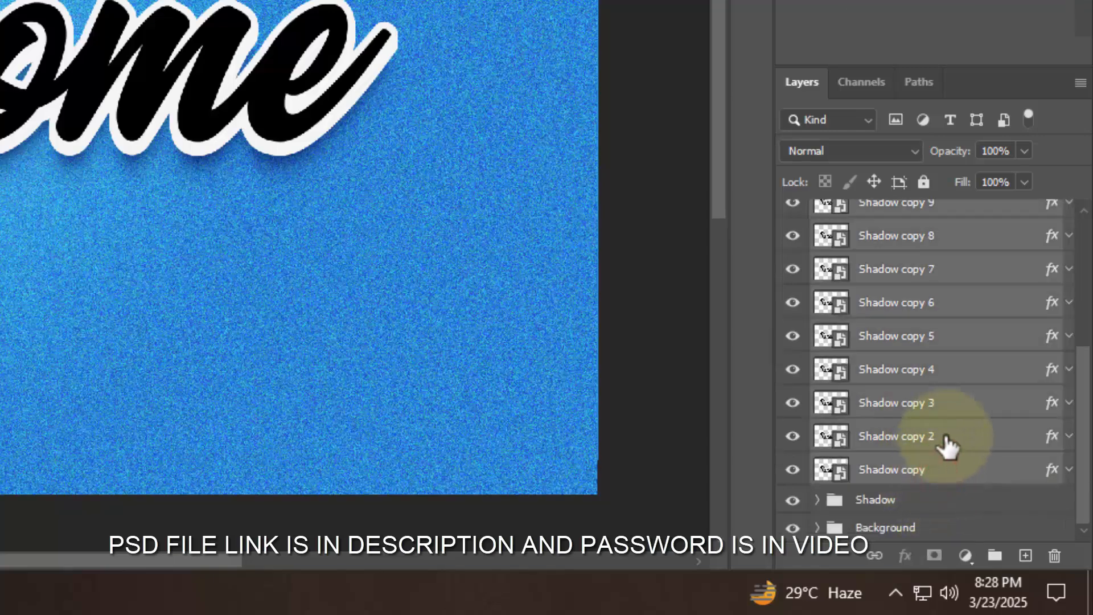
pyautogui.click(997, 560)
pyautogui.click(888, 246)
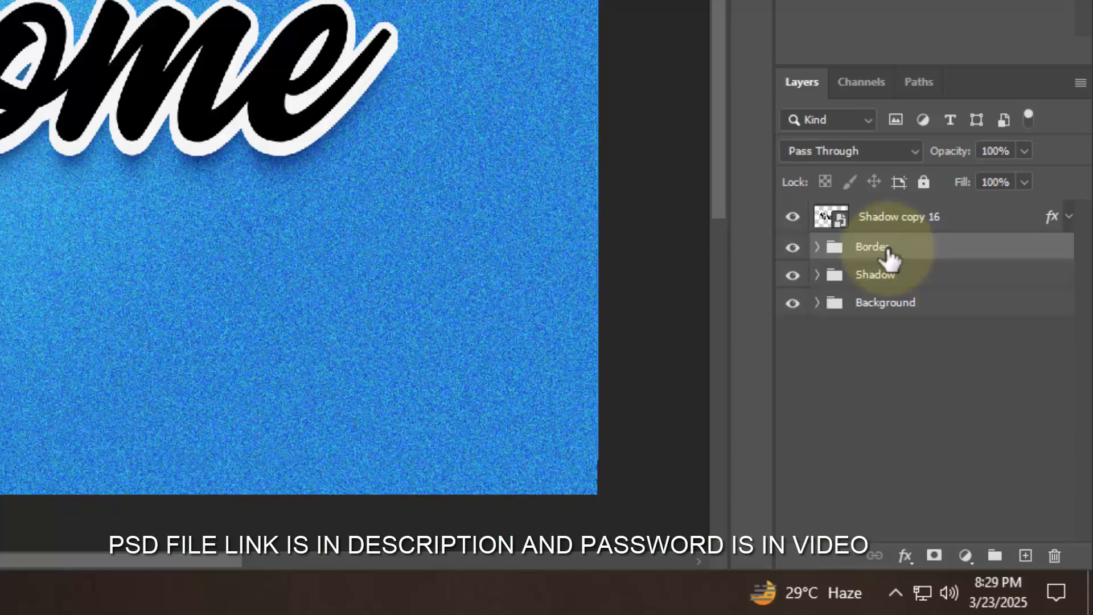
# Step: Expand the Border group and rename layers Shadow copy 15, 14, 13 and 12 as border
pyautogui.click(819, 247)
pyautogui.click(818, 247)
pyautogui.click(819, 247)
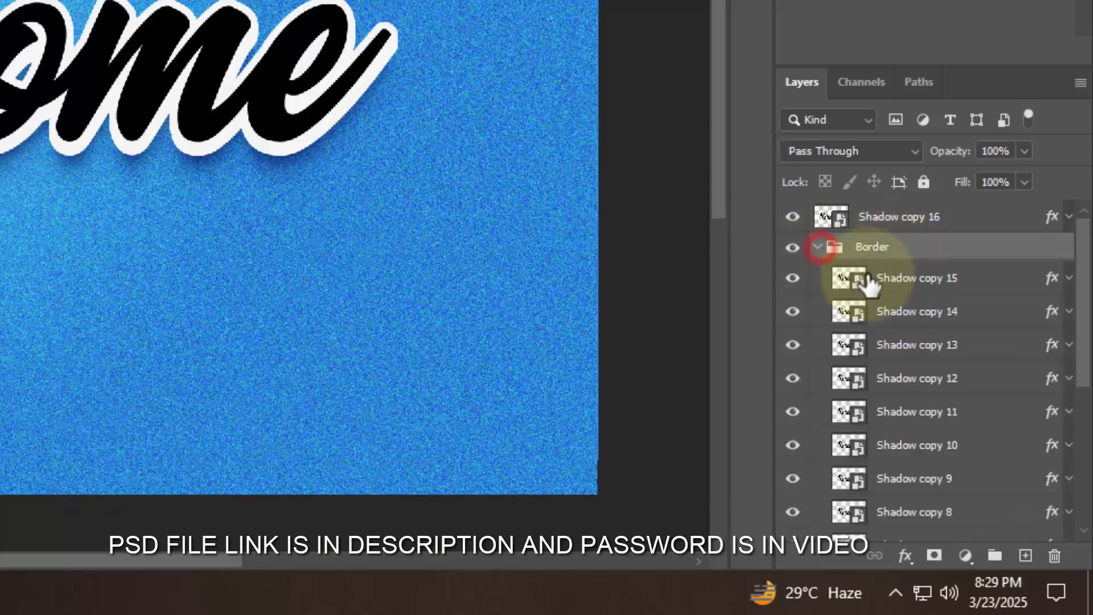
pyautogui.doubleClick(902, 278)
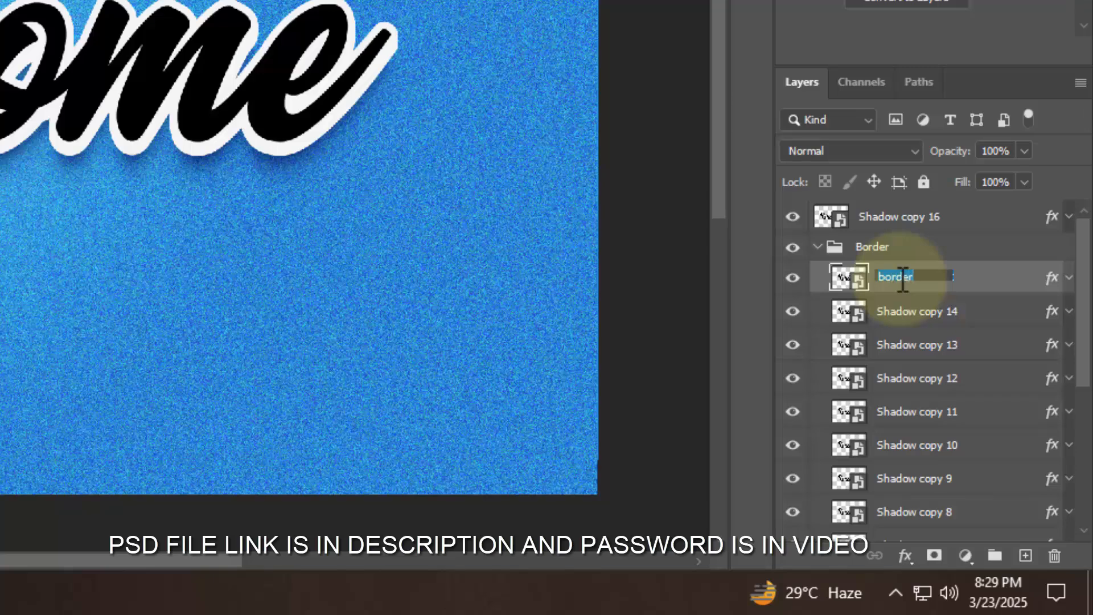
pyautogui.click(915, 312)
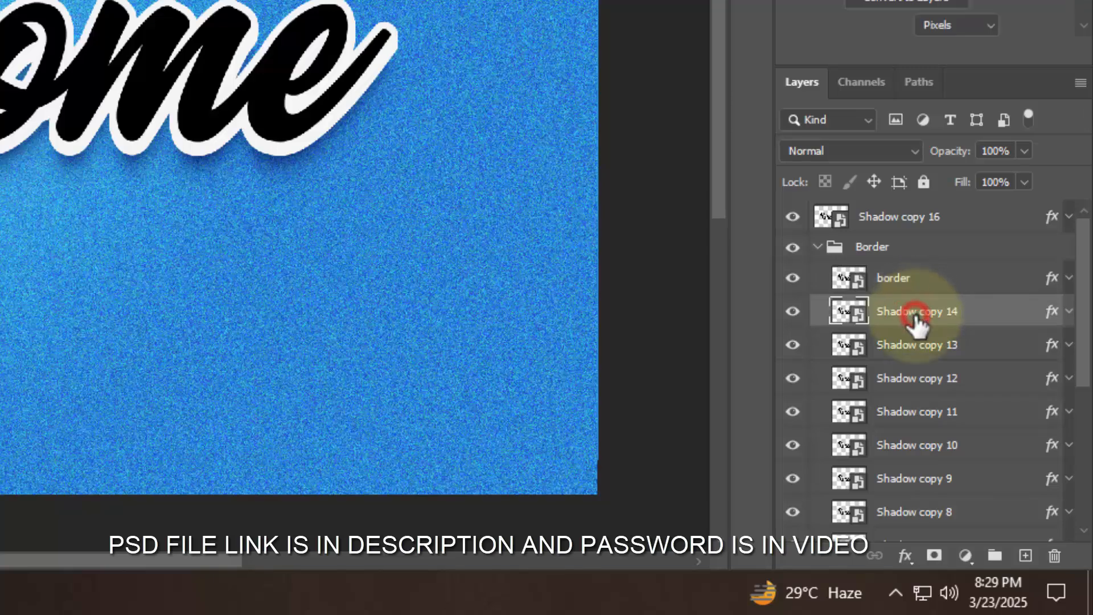
pyautogui.doubleClick(916, 312)
pyautogui.write('border')
pyautogui.doubleClick(911, 353)
pyautogui.write('border')
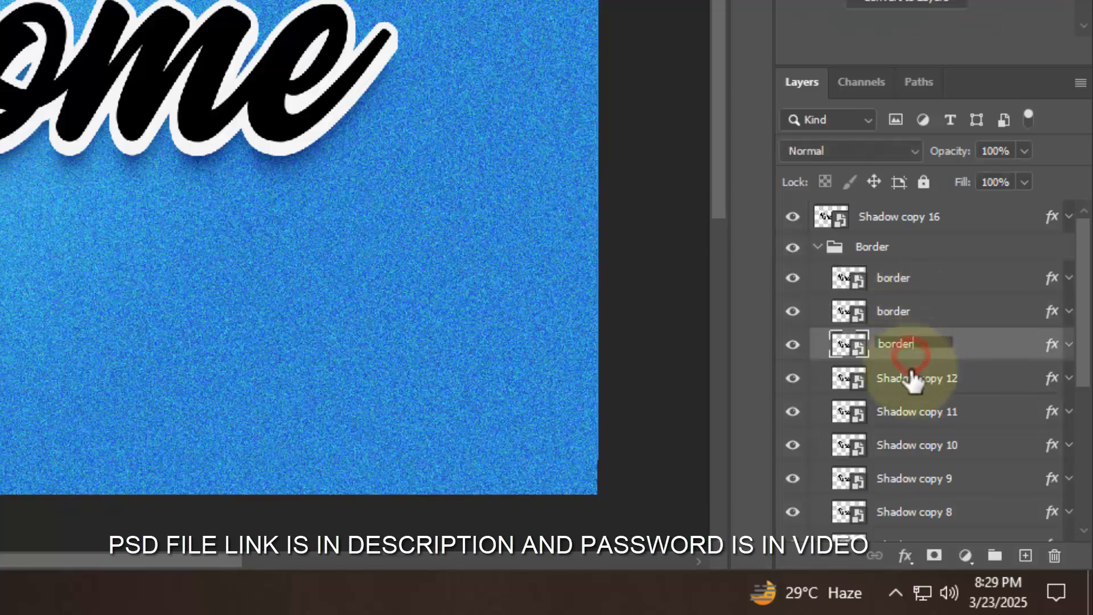
pyautogui.click(911, 378)
pyautogui.doubleClick(910, 381)
pyautogui.write('border')
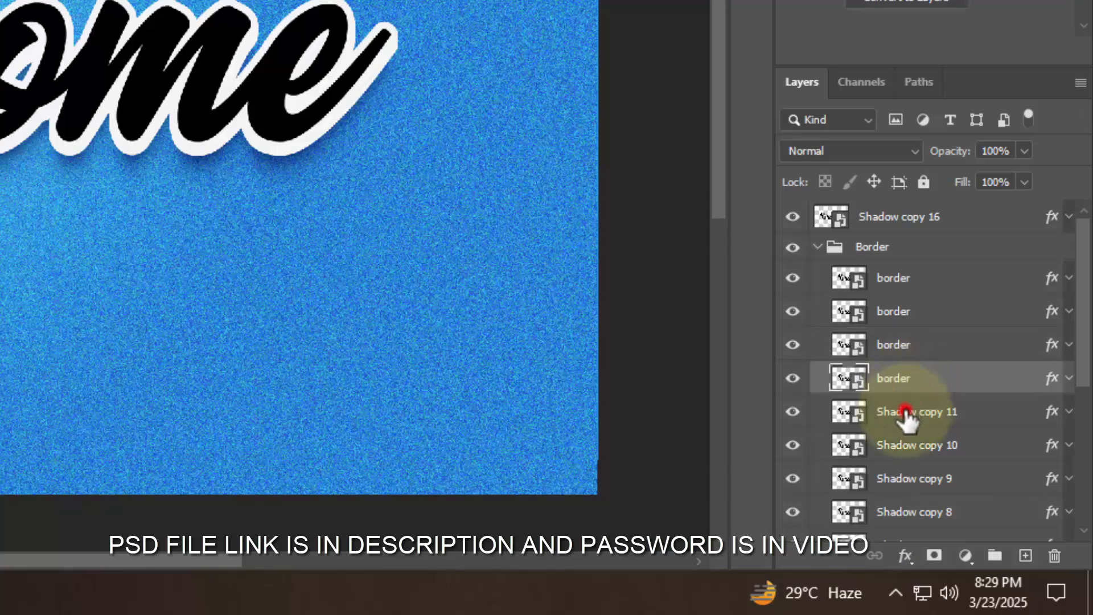
# Step: Rename layers Shadow copy 11, 10 and 9 in the Border group as border
pyautogui.doubleClick(906, 414)
pyautogui.write('border')
pyautogui.click(898, 453)
pyautogui.doubleClick(898, 455)
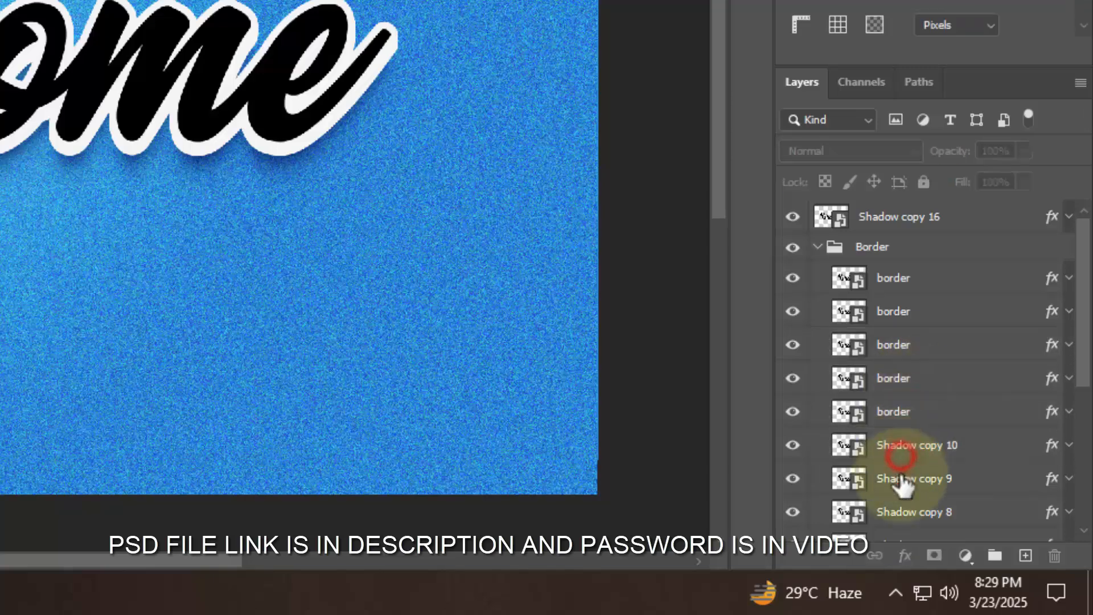
pyautogui.doubleClick(902, 481)
pyautogui.write('border')
pyautogui.doubleClick(908, 445)
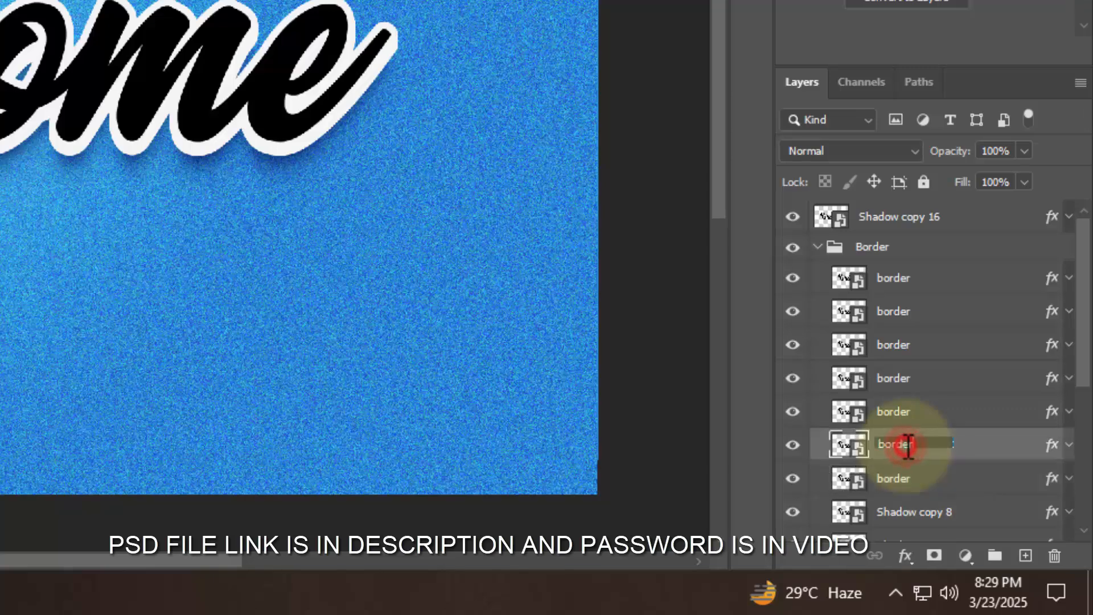
pyautogui.write('border')
pyautogui.click(929, 411)
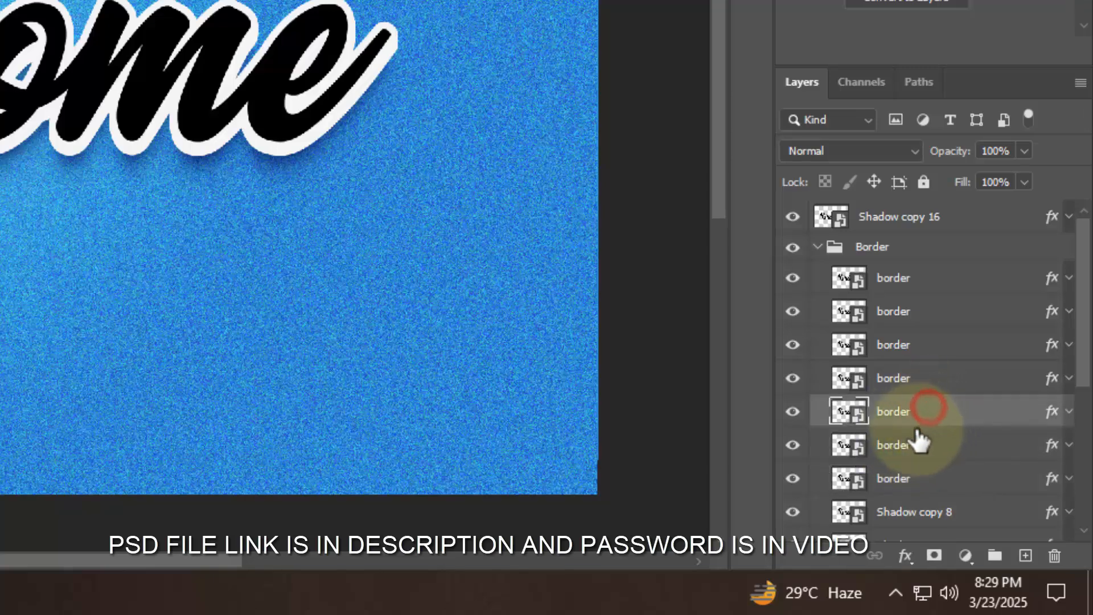
# Step: Rename layers Shadow copy 8, 7, 6 and 5 in the Border group as border
pyautogui.scroll(-2, 917, 445)
pyautogui.scroll(-2, 914, 410)
pyautogui.scroll(1, 923, 347)
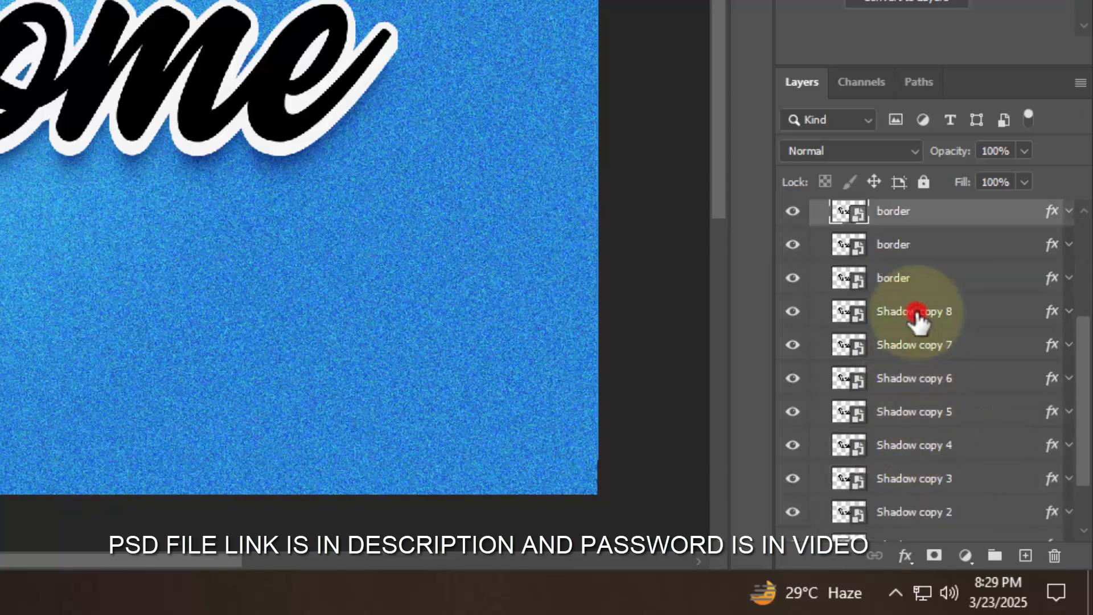
pyautogui.doubleClick(916, 312)
pyautogui.write('border')
pyautogui.doubleClick(911, 344)
pyautogui.write('border')
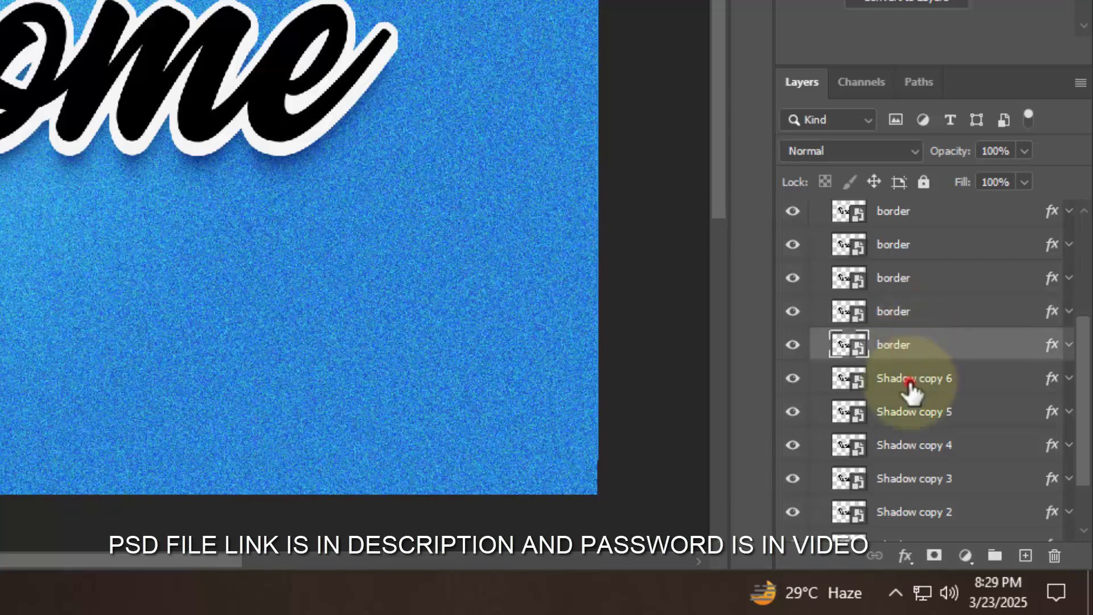
pyautogui.doubleClick(910, 379)
pyautogui.write('border')
pyautogui.doubleClick(909, 411)
pyautogui.write('border')
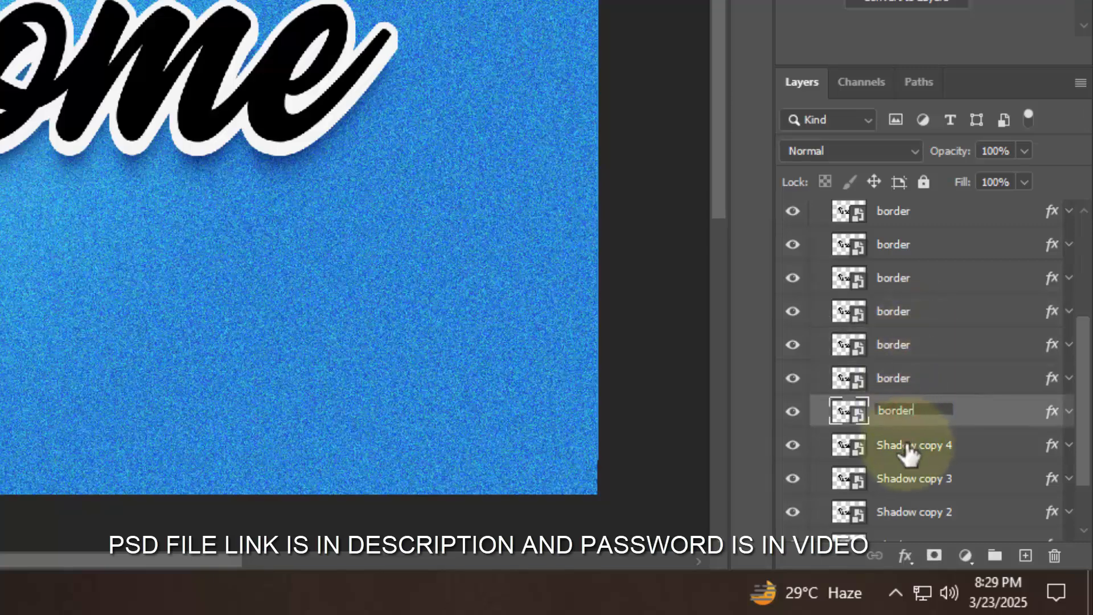
# Step: Rename layers Shadow copy 4, 3, 2 and Shadow copy as border, and collapse the Border group
pyautogui.doubleClick(909, 444)
pyautogui.write('border')
pyautogui.doubleClick(905, 478)
pyautogui.write('border')
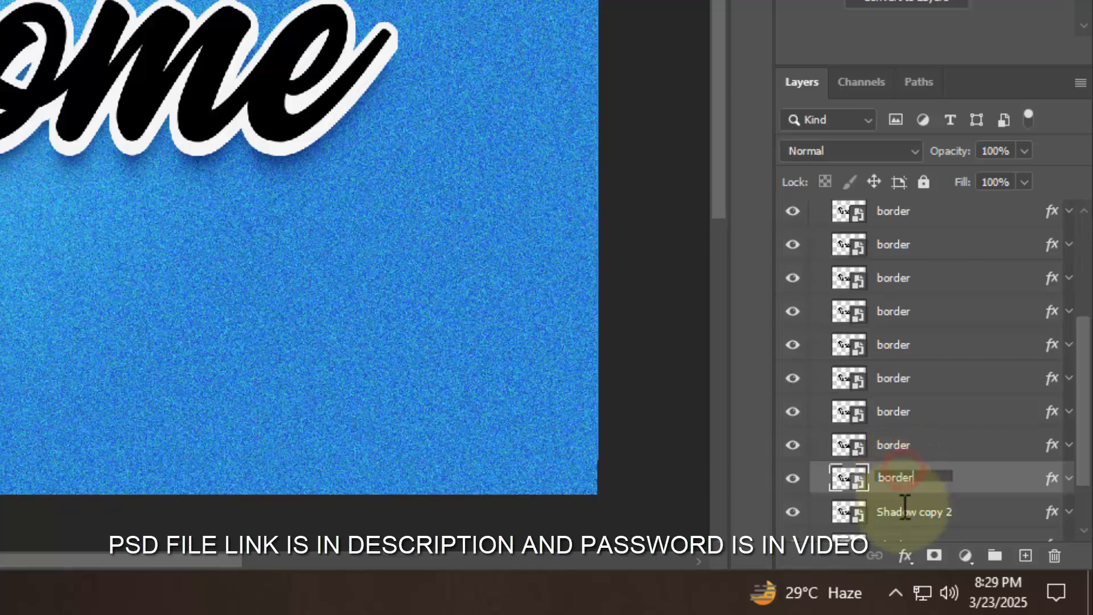
pyautogui.doubleClick(901, 513)
pyautogui.write('border')
pyautogui.click(924, 459)
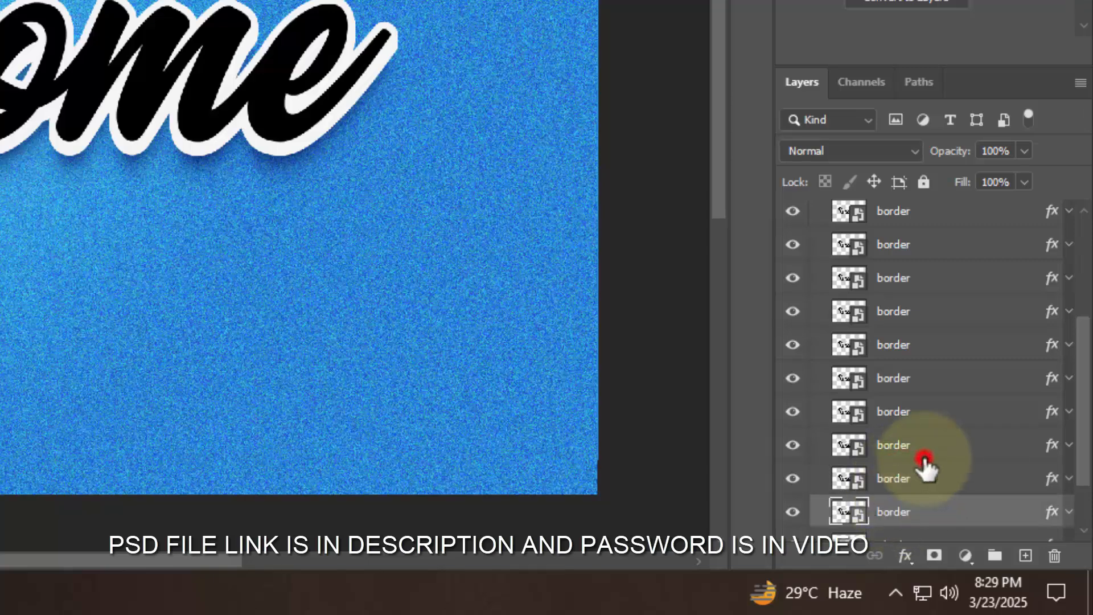
pyautogui.scroll(-2, 909, 484)
pyautogui.doubleClick(895, 468)
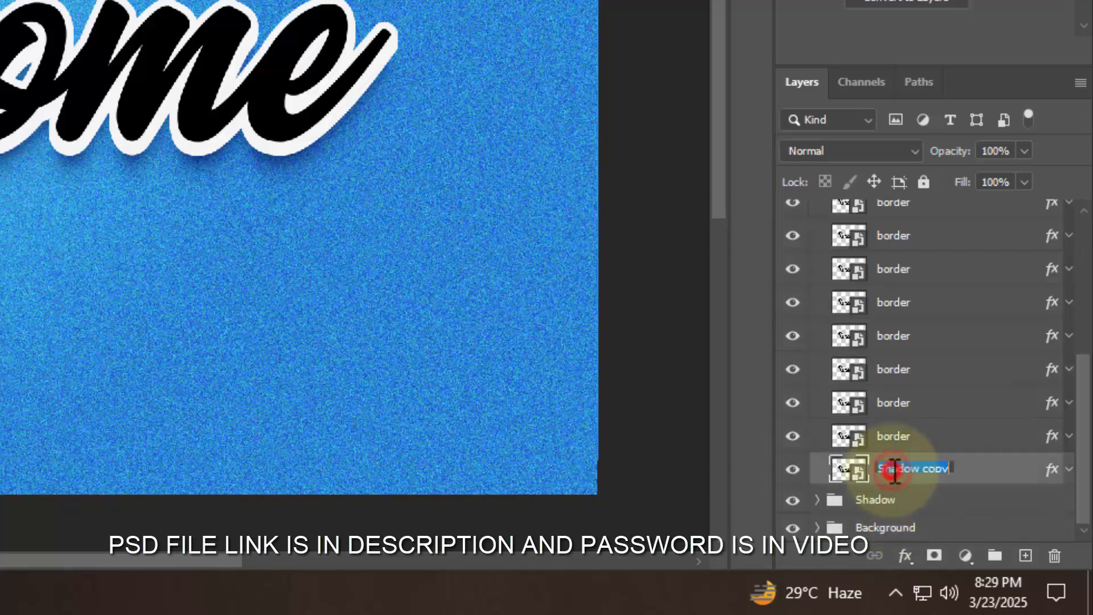
pyautogui.write('border')
pyautogui.click(927, 456)
pyautogui.scroll(5, 927, 379)
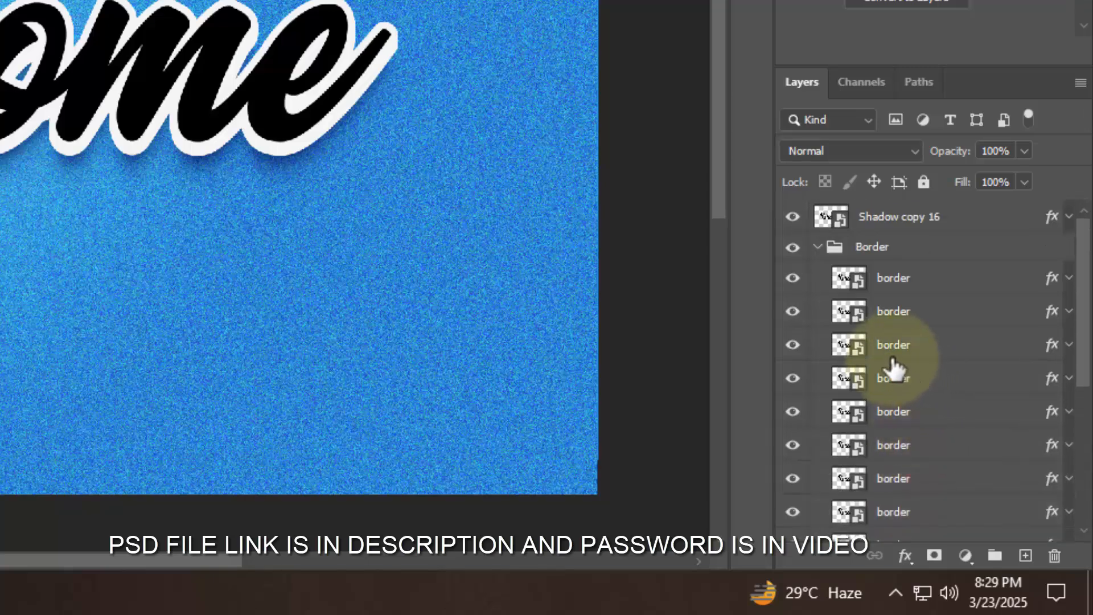
pyautogui.click(815, 247)
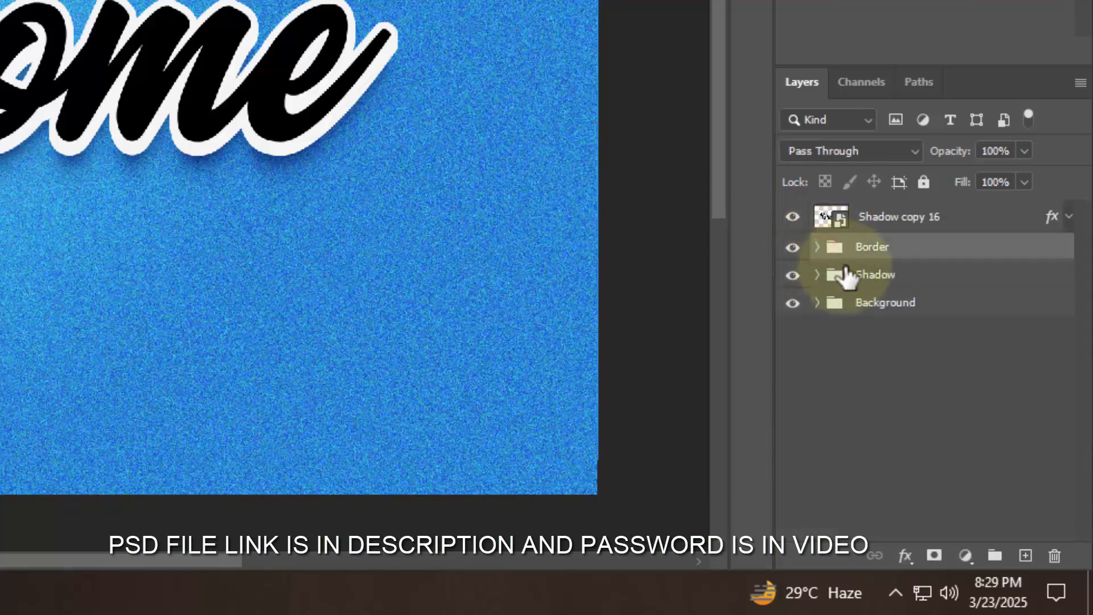
# Step: Add a Color Overlay in colour 00a8ff with the Overlay blend mode to the Border group
pyautogui.click(905, 555)
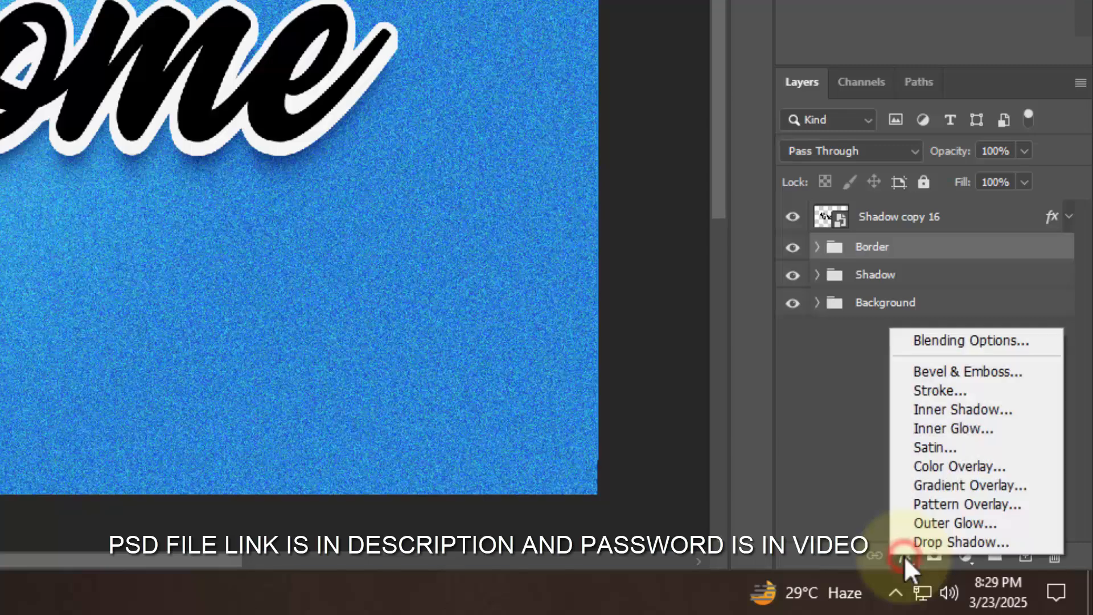
pyautogui.click(910, 340)
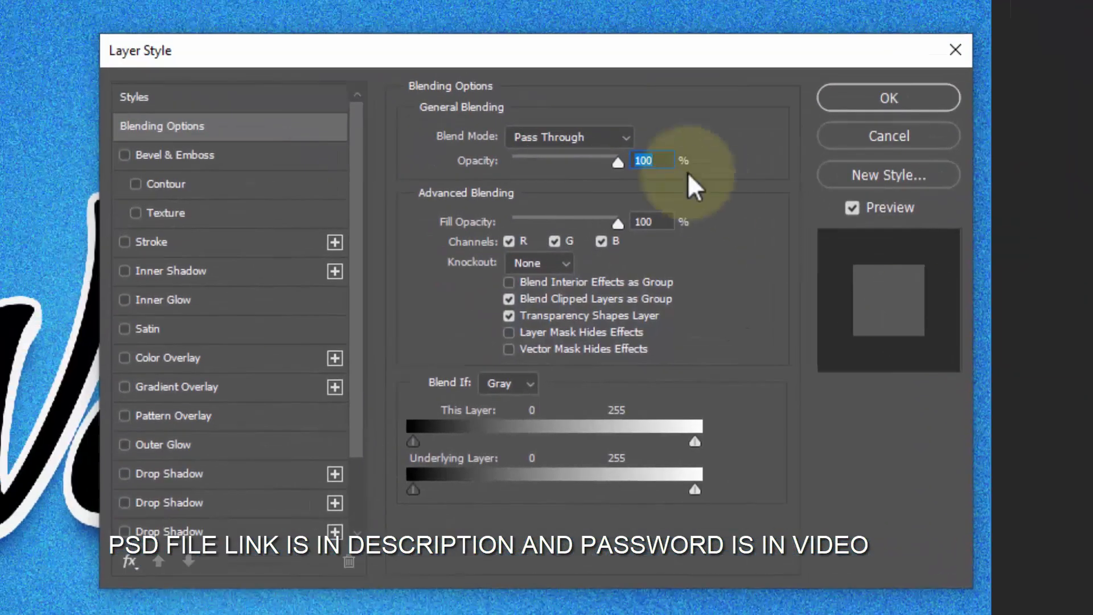
pyautogui.click(660, 222)
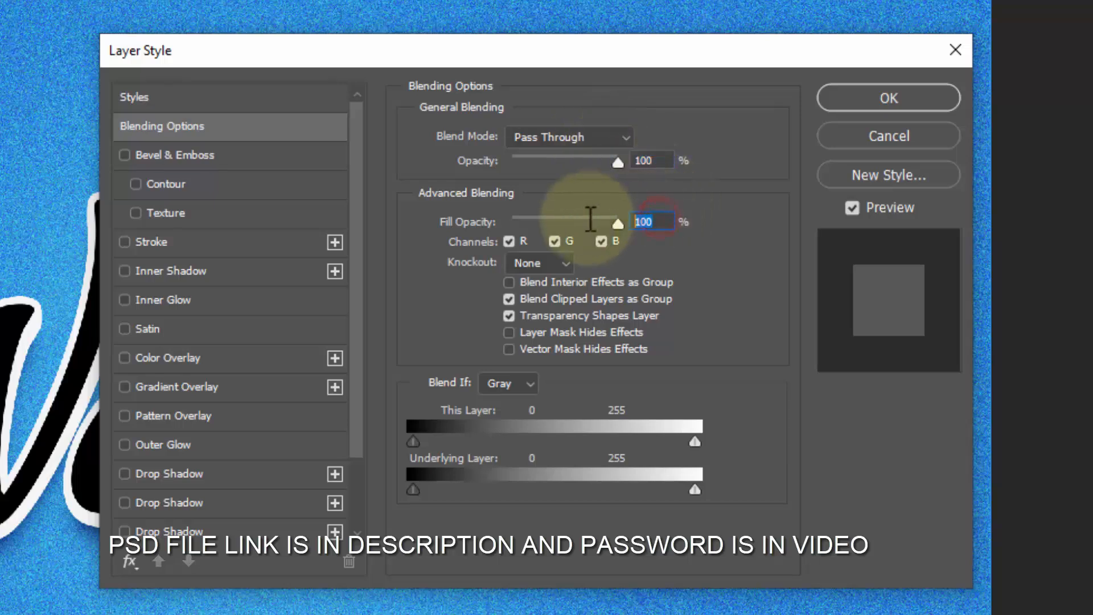
pyautogui.click(190, 360)
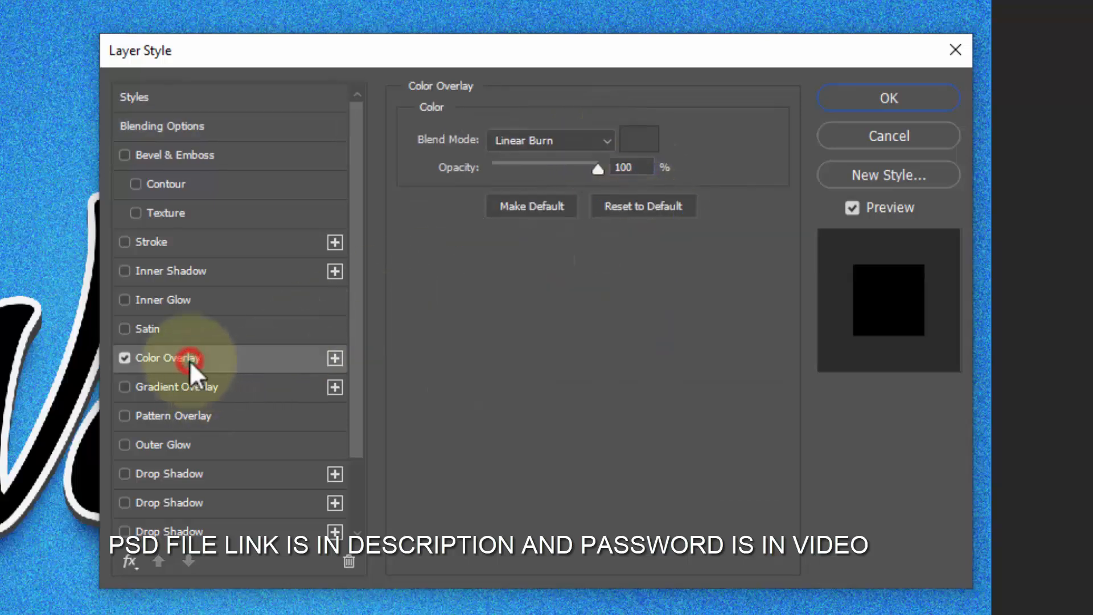
pyautogui.click(512, 142)
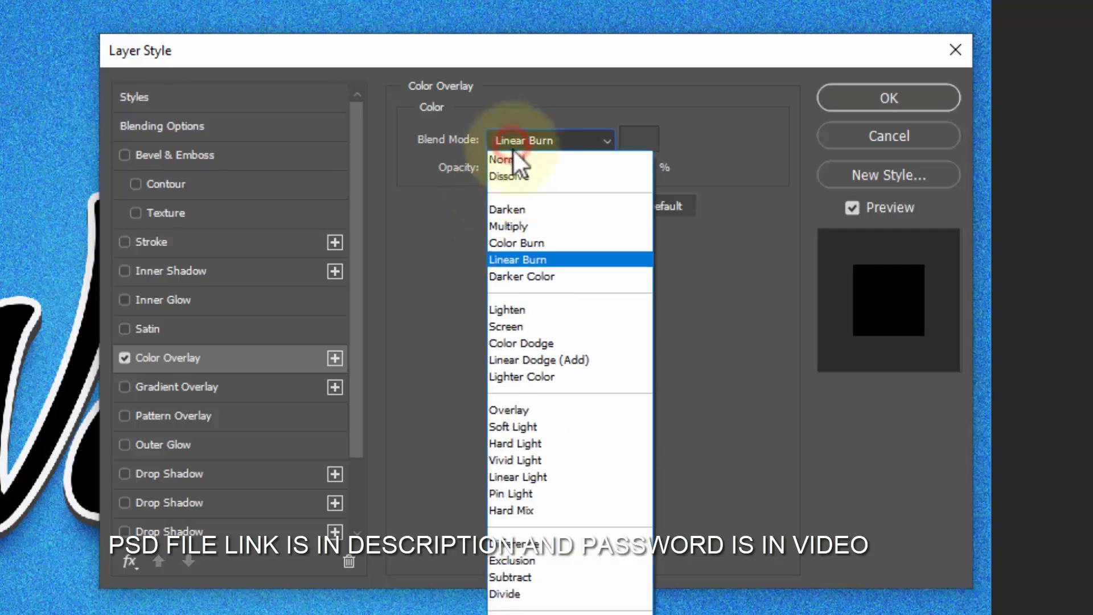
pyautogui.click(511, 410)
pyautogui.click(638, 141)
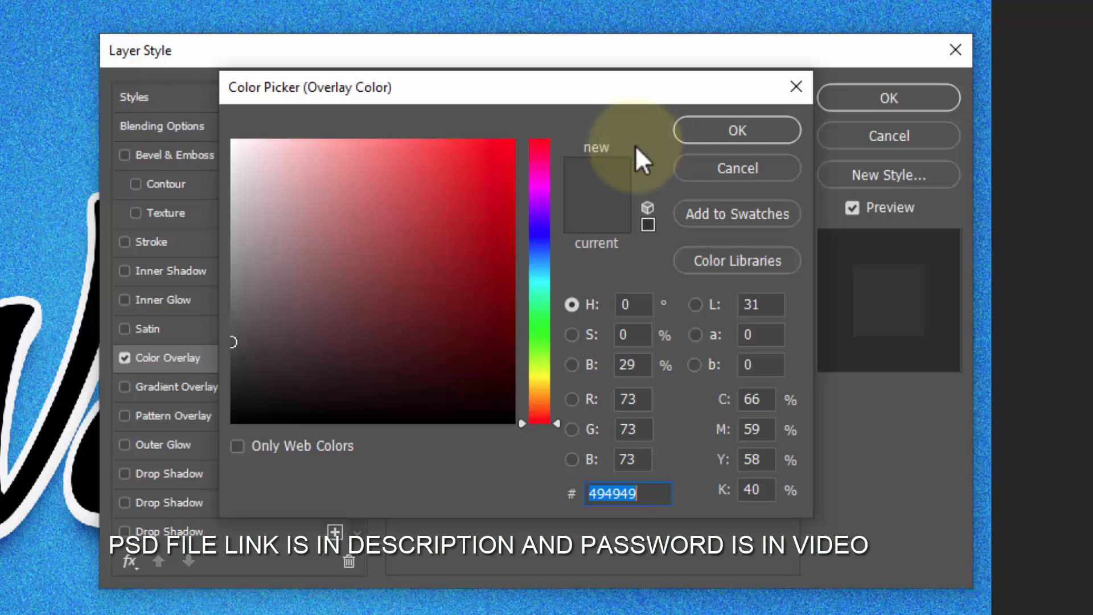
pyautogui.write('00a')
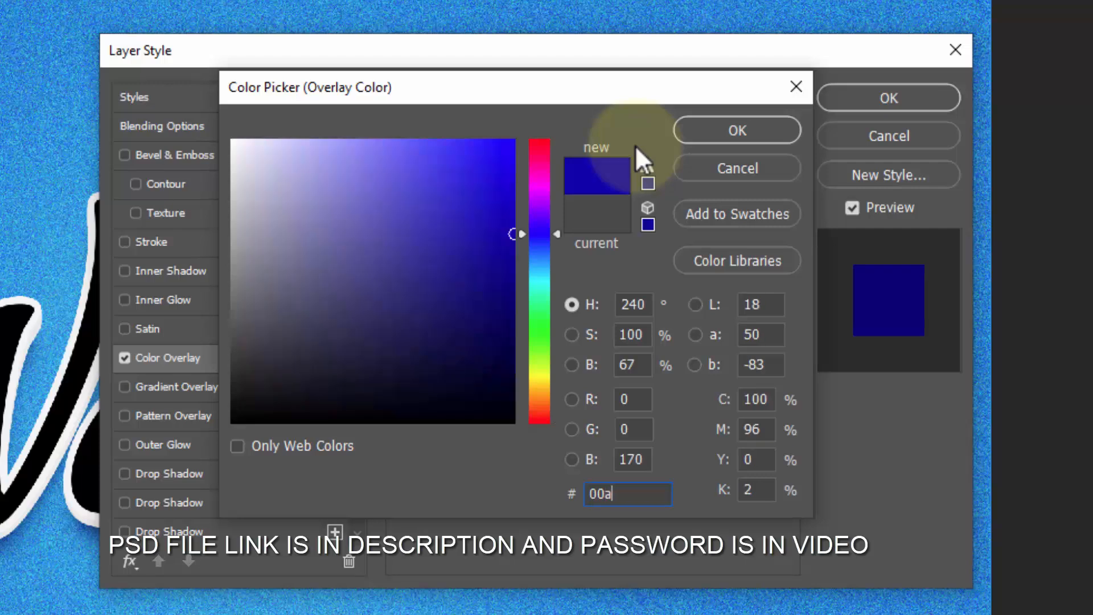
pyautogui.write('8ff')
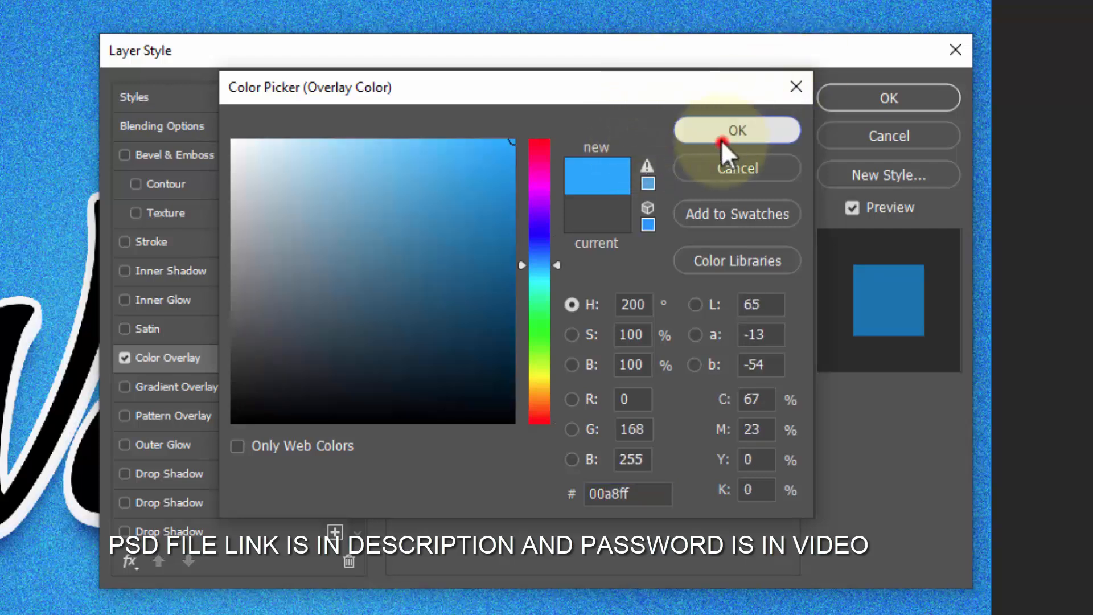
pyautogui.click(724, 137)
# Step: Set the Color Overlay's blend mode to Linear Burn and apply the Border group's layer style
pyautogui.click(572, 139)
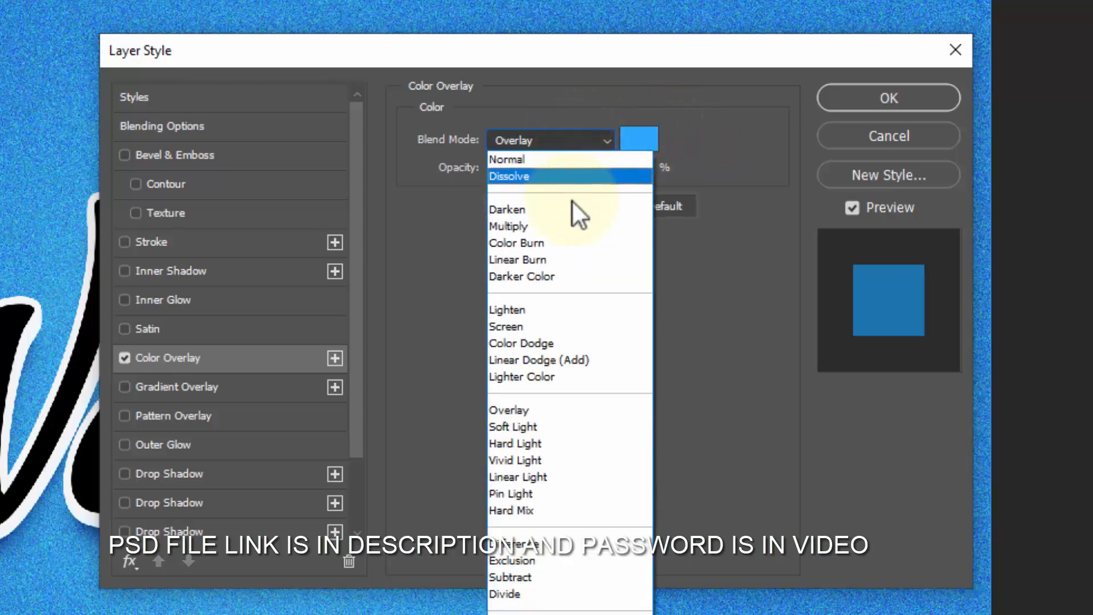
pyautogui.click(545, 259)
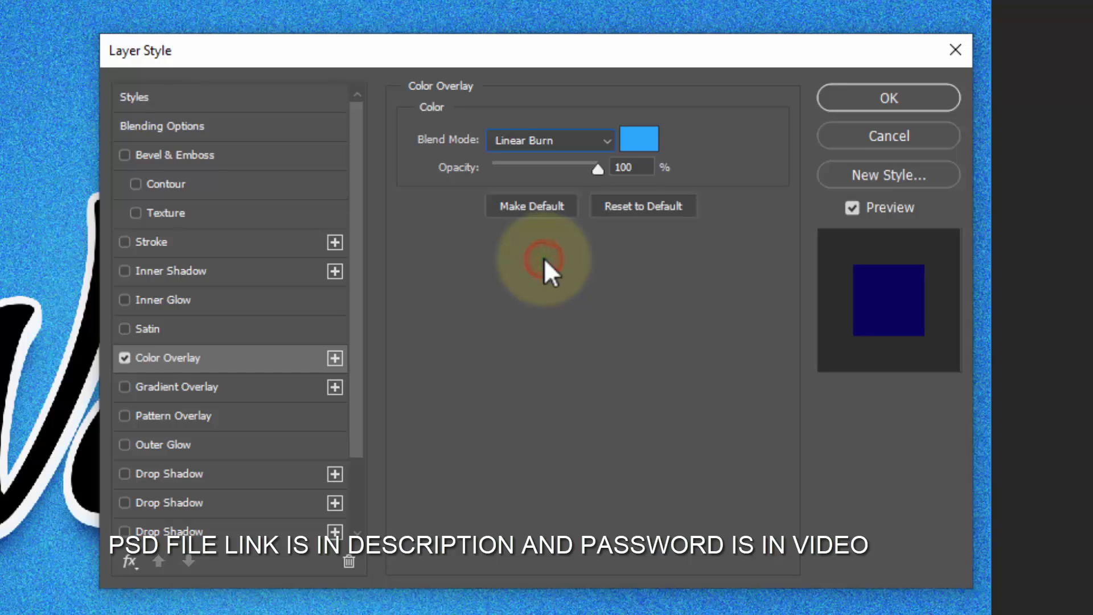
pyautogui.click(640, 165)
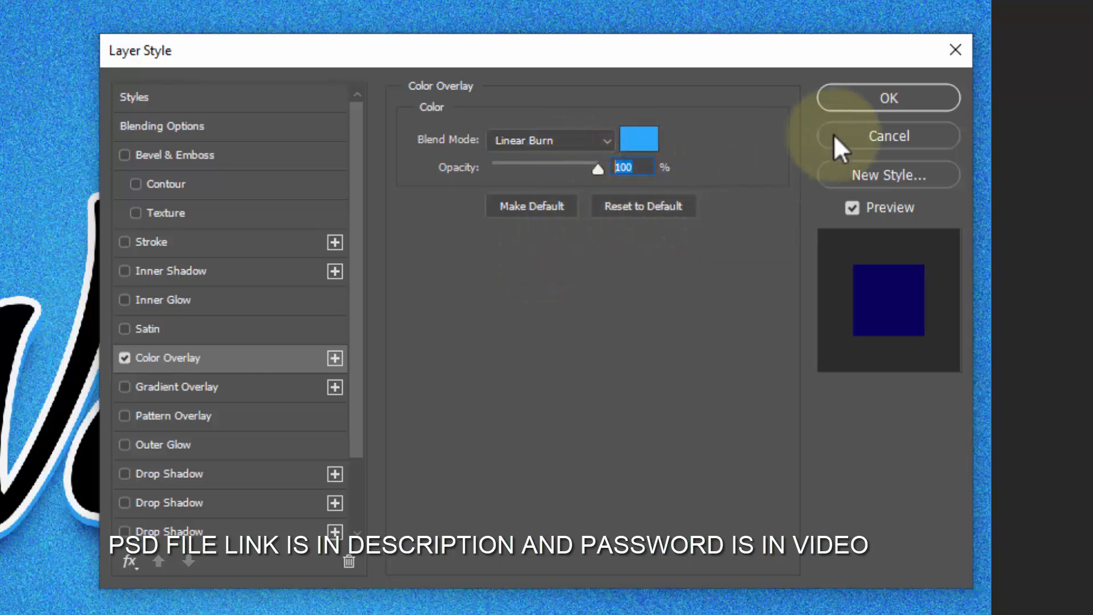
pyautogui.click(884, 98)
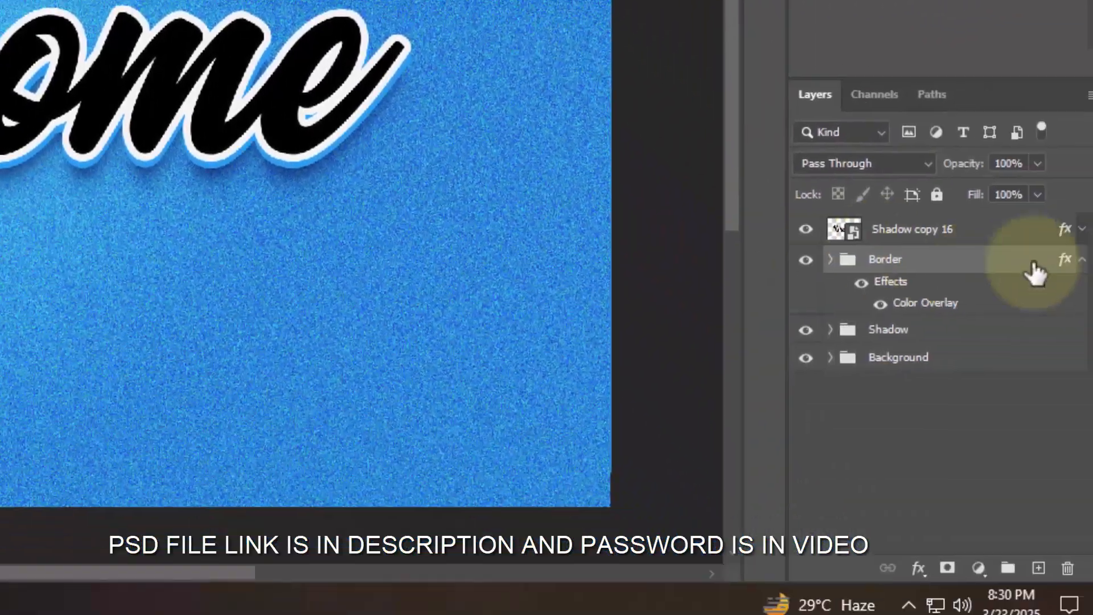
# Step: Collapse the Border group's effects list and clear the layer style from the Shadow copy 16 layer
pyautogui.click(1081, 259)
pyautogui.click(992, 230)
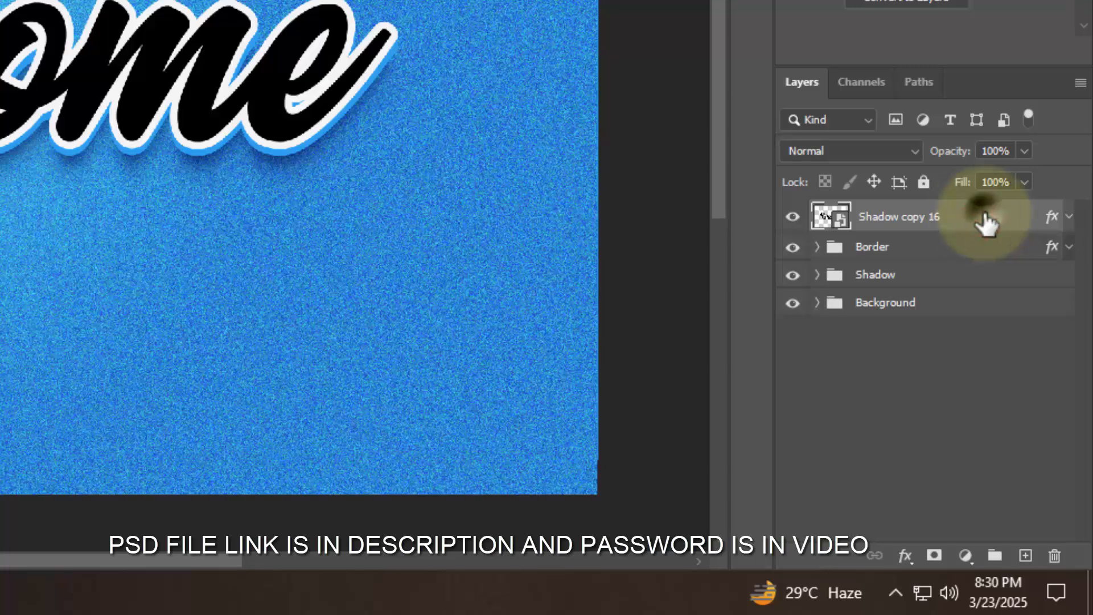
pyautogui.rightClick(986, 222)
pyautogui.click(849, 225)
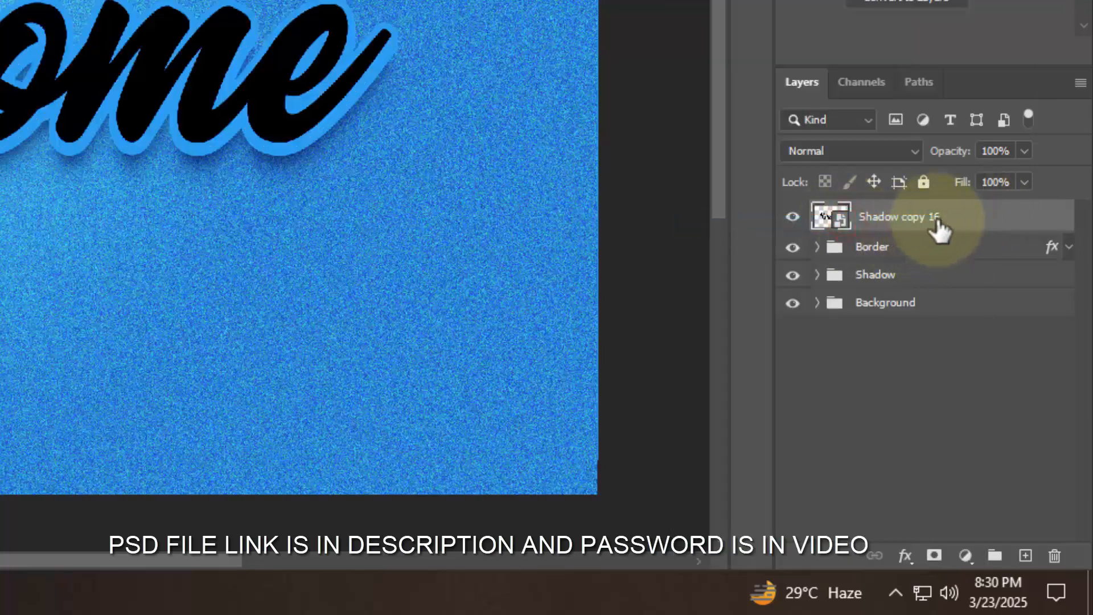
# Step: Add a smooth Stroke Emboss bevel to Shadow copy 16 with 938% depth, 54 px size, 0 px soften and a -45° angle
pyautogui.click(906, 556)
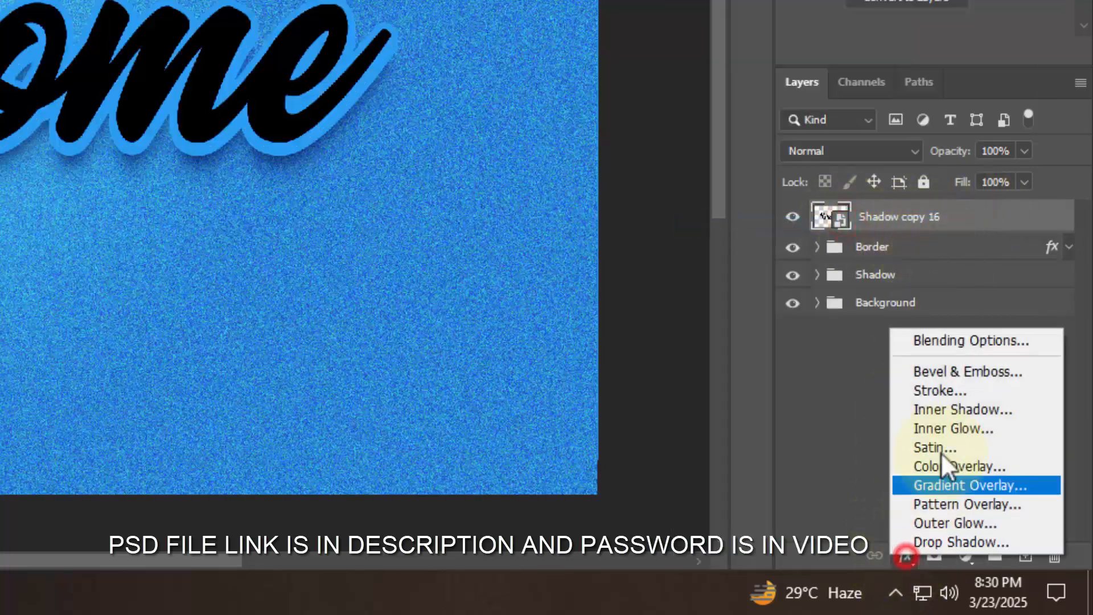
pyautogui.click(935, 342)
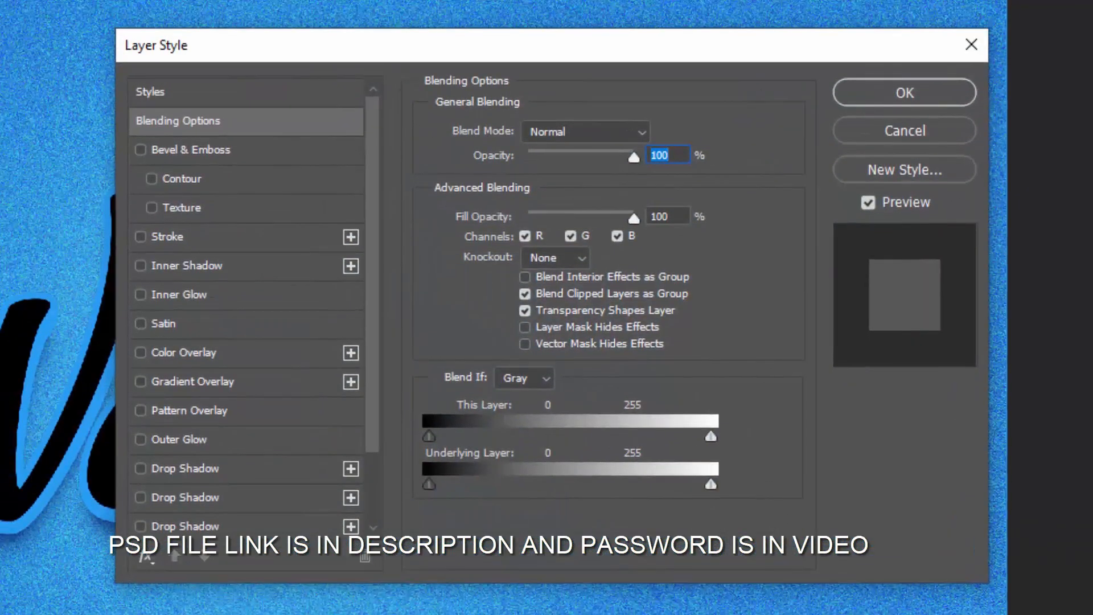
pyautogui.click(666, 216)
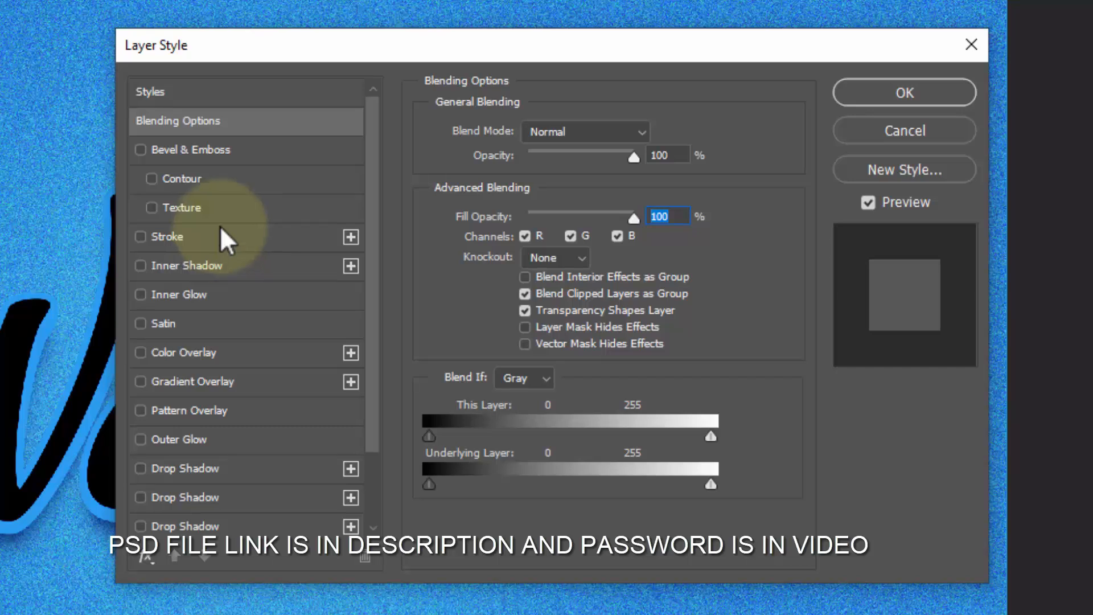
pyautogui.click(224, 149)
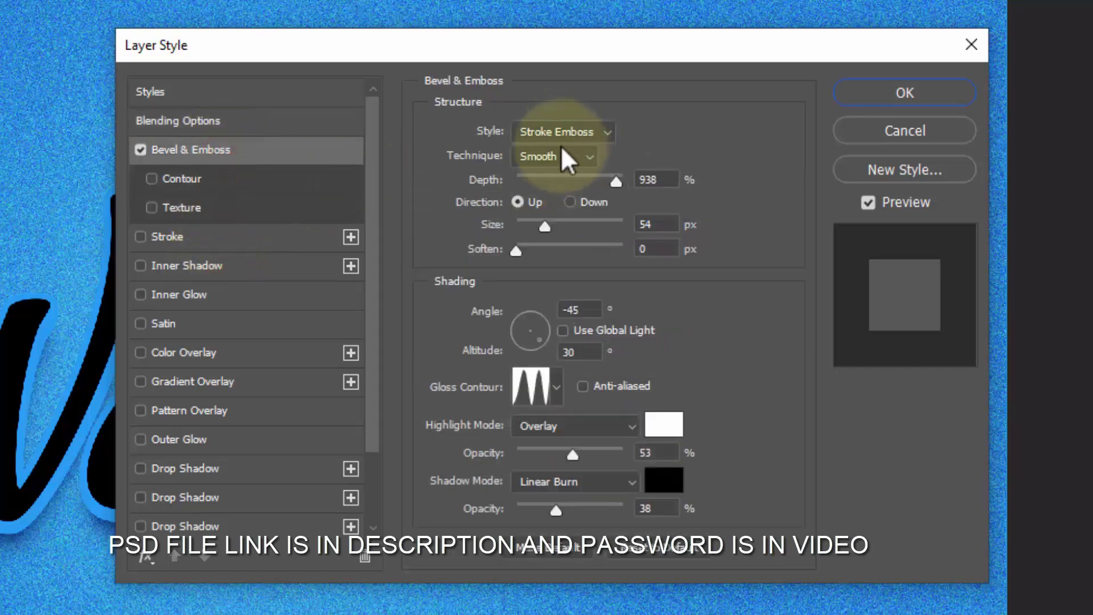
pyautogui.click(653, 179)
pyautogui.click(647, 224)
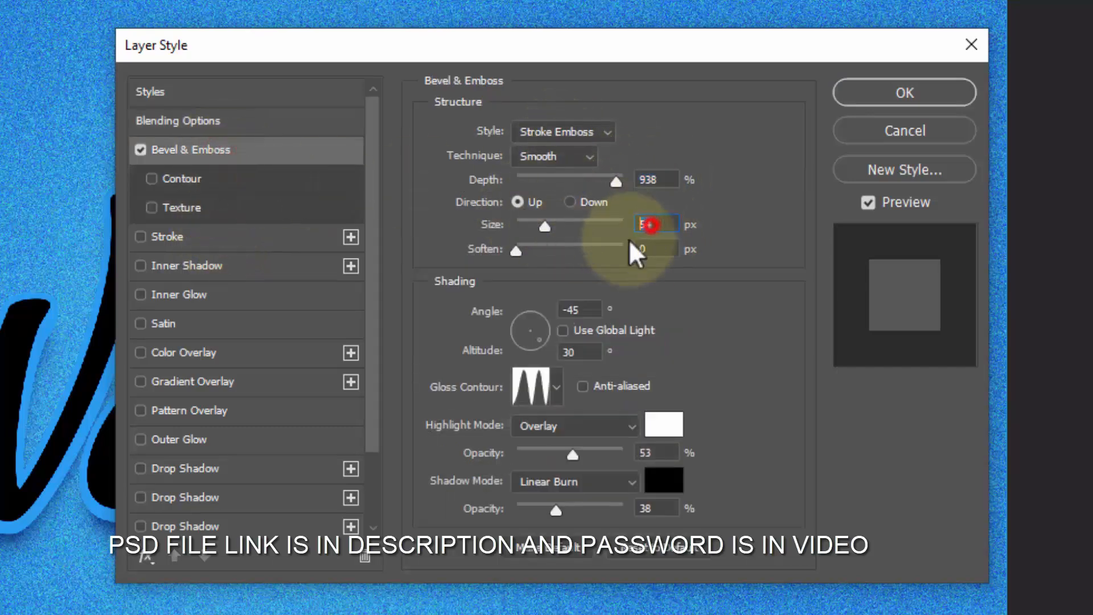
pyautogui.click(654, 248)
pyautogui.click(590, 309)
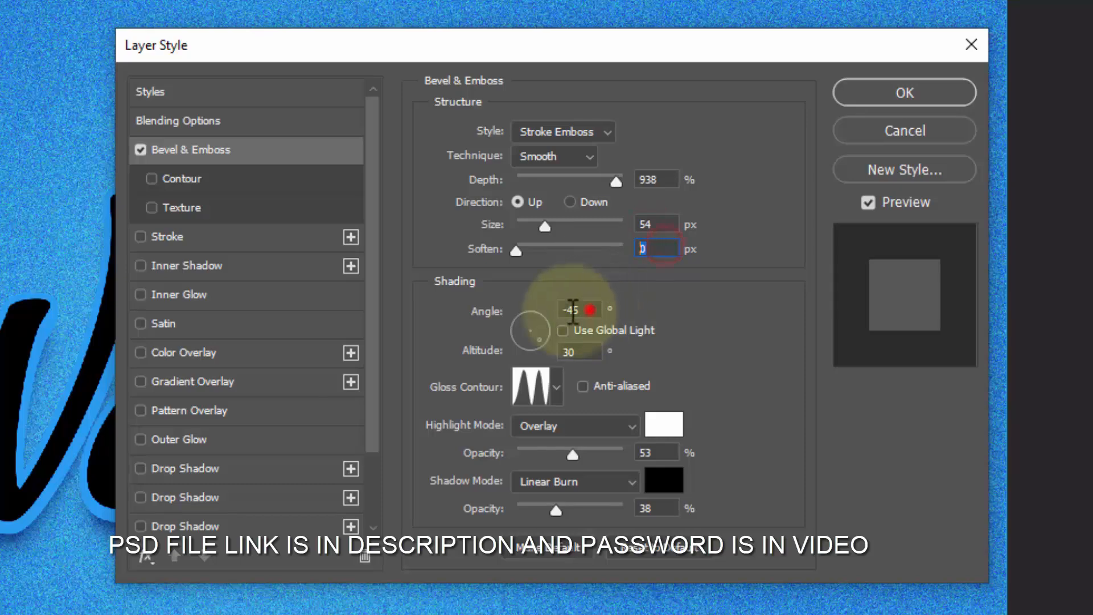
# Step: Give the bevel a Ring - Double gloss contour, an ffffff Overlay highlight at 53% opacity and a Linear Burn shadow at 38% opacity
pyautogui.click(518, 401)
pyautogui.click(398, 53)
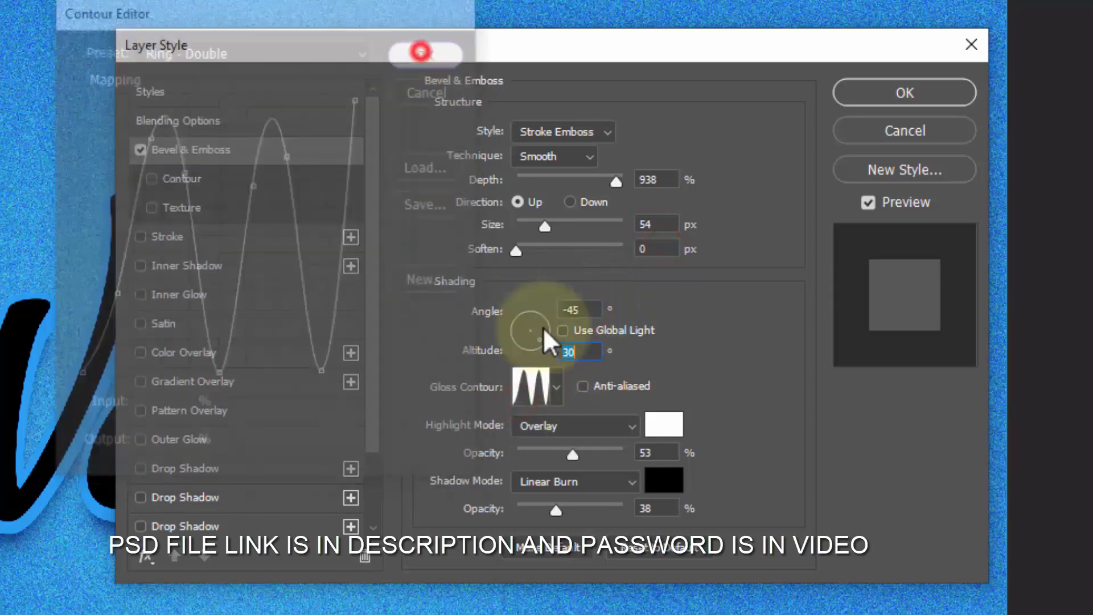
pyautogui.click(664, 424)
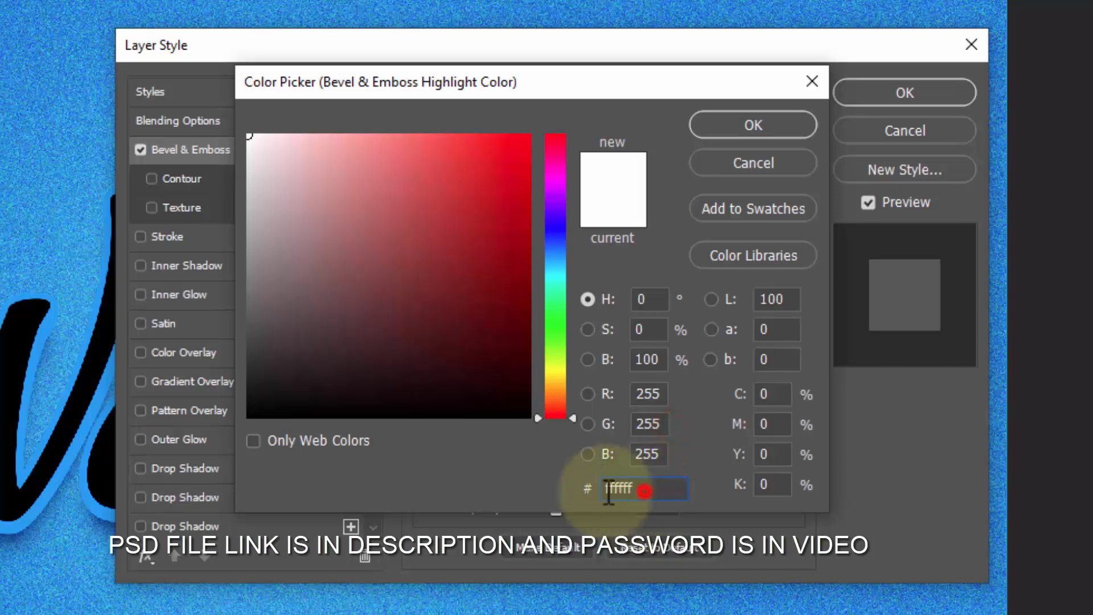
pyautogui.click(748, 118)
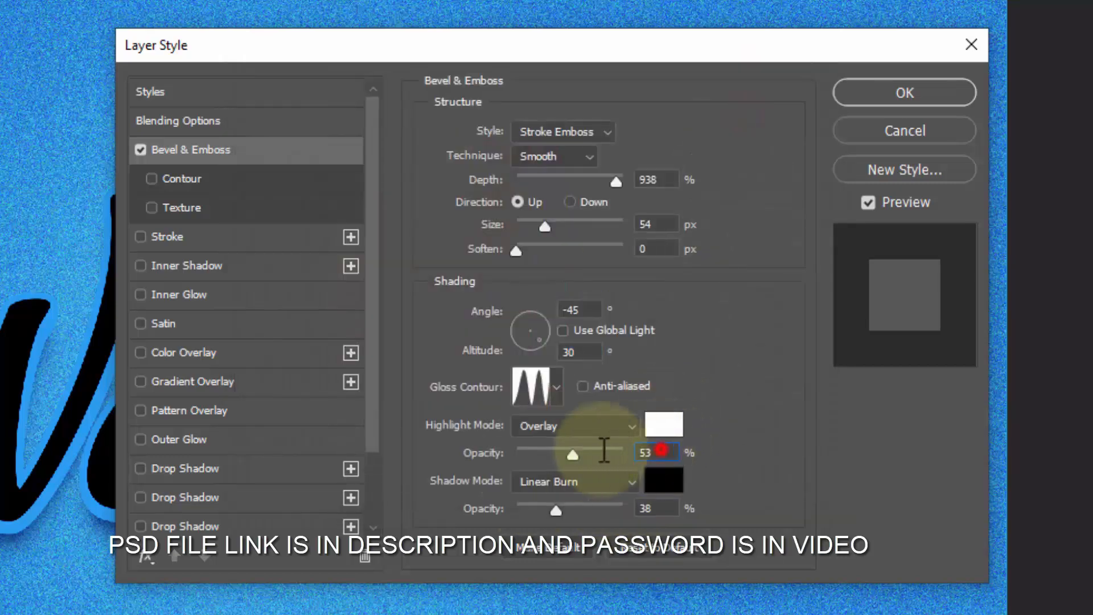
pyautogui.click(655, 508)
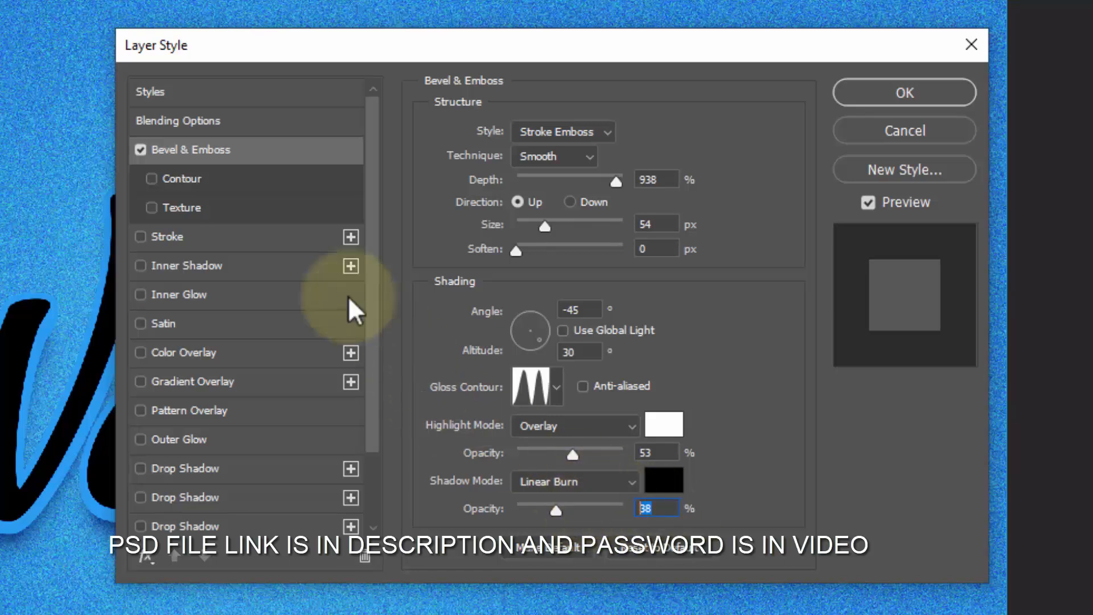
# Step: Add a 5 px inside stroke in colour f4f4f4 to Shadow copy 16 and apply the layer style
pyautogui.click(211, 237)
pyautogui.doubleClick(631, 131)
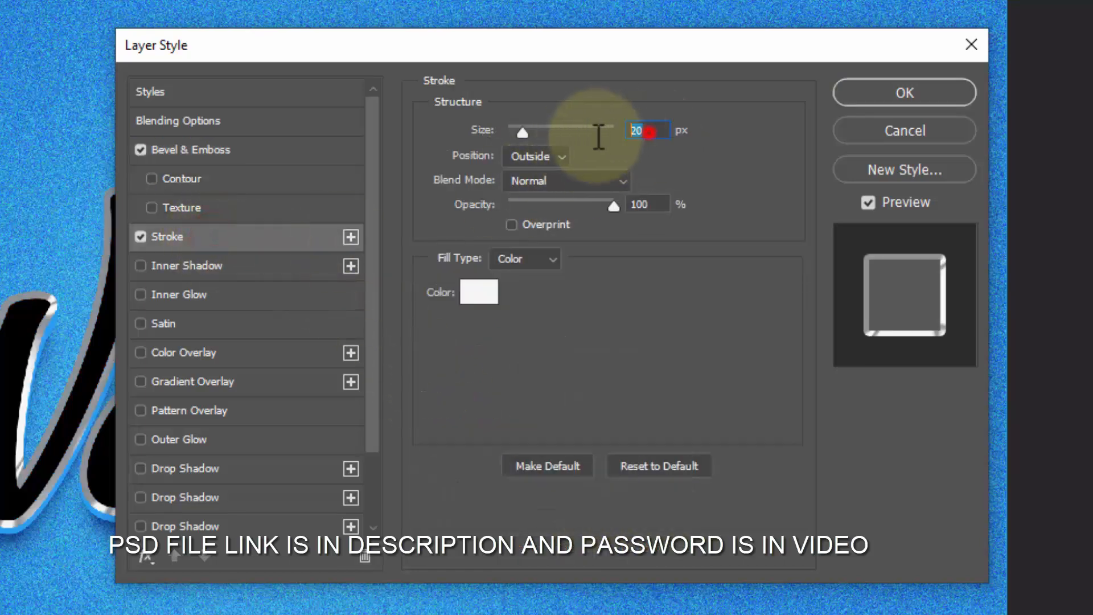
pyautogui.write('5')
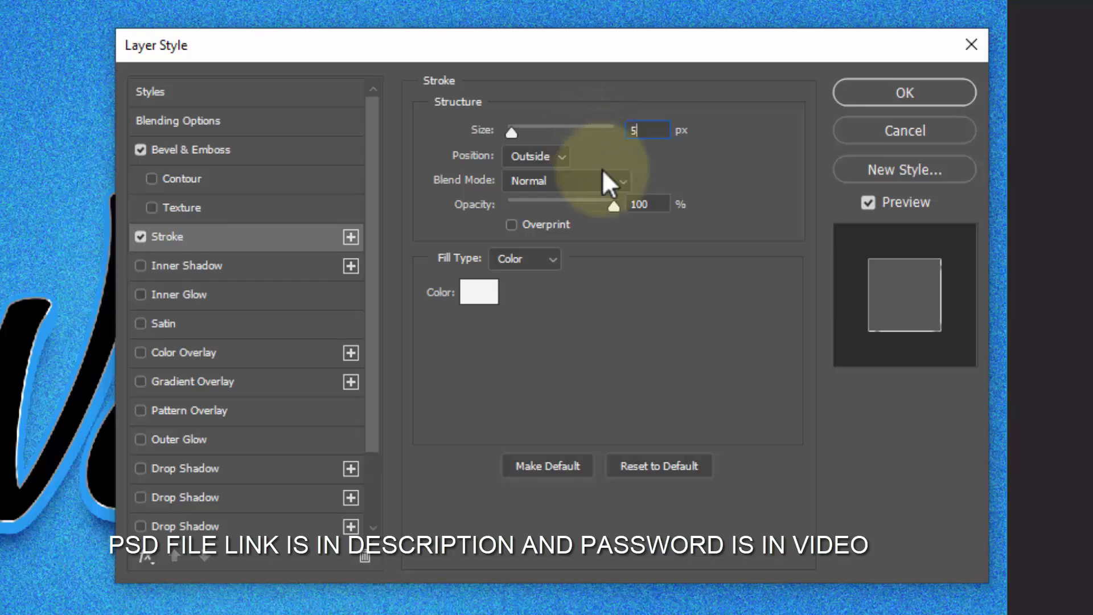
pyautogui.click(533, 157)
pyautogui.click(533, 191)
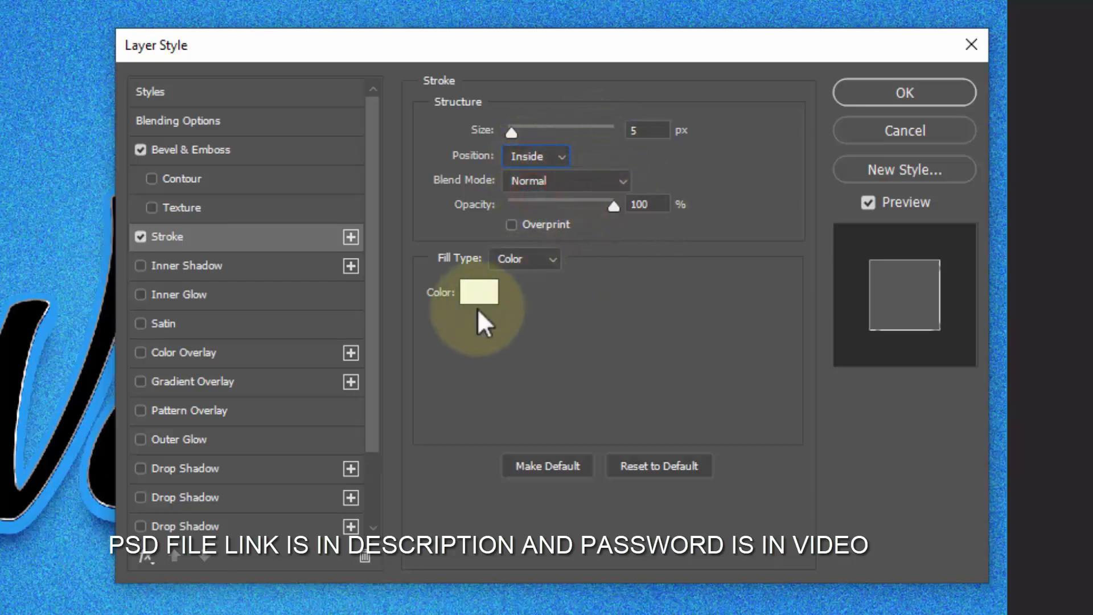
pyautogui.click(481, 292)
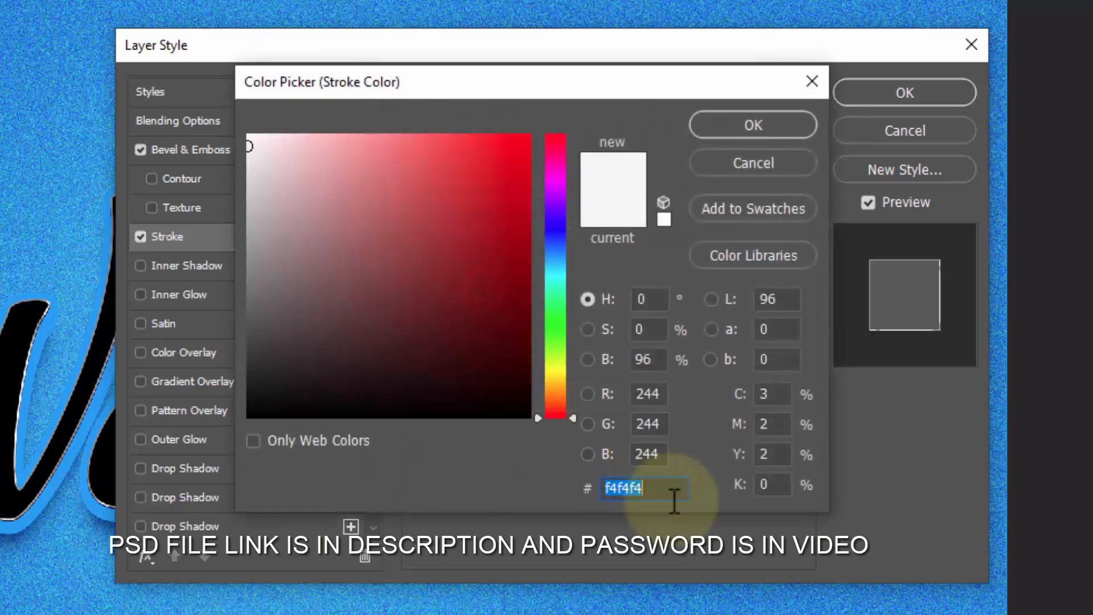
pyautogui.click(764, 122)
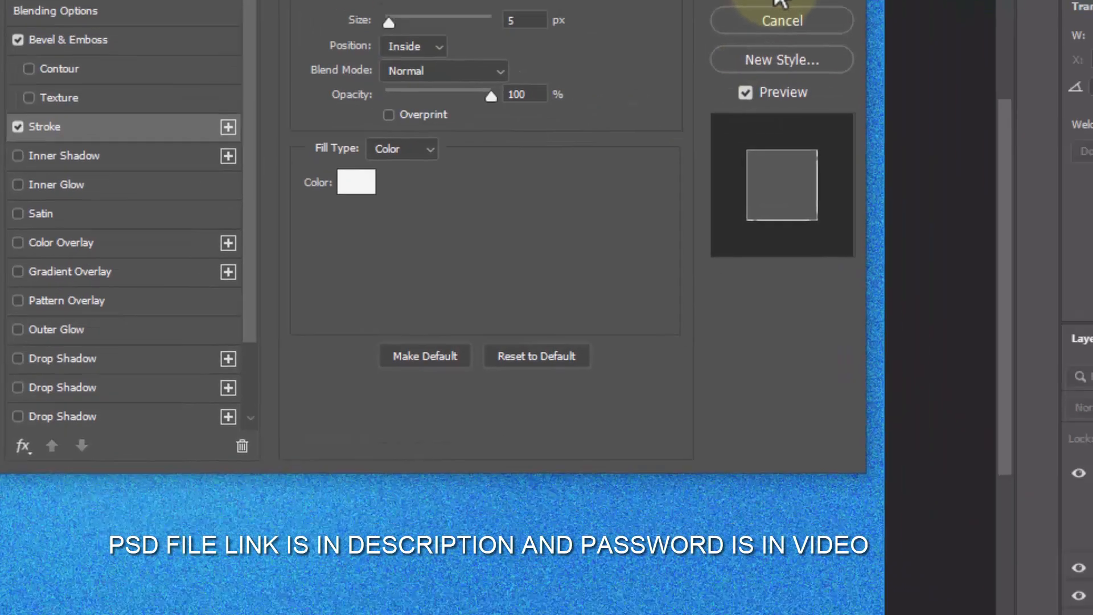
pyautogui.click(896, 90)
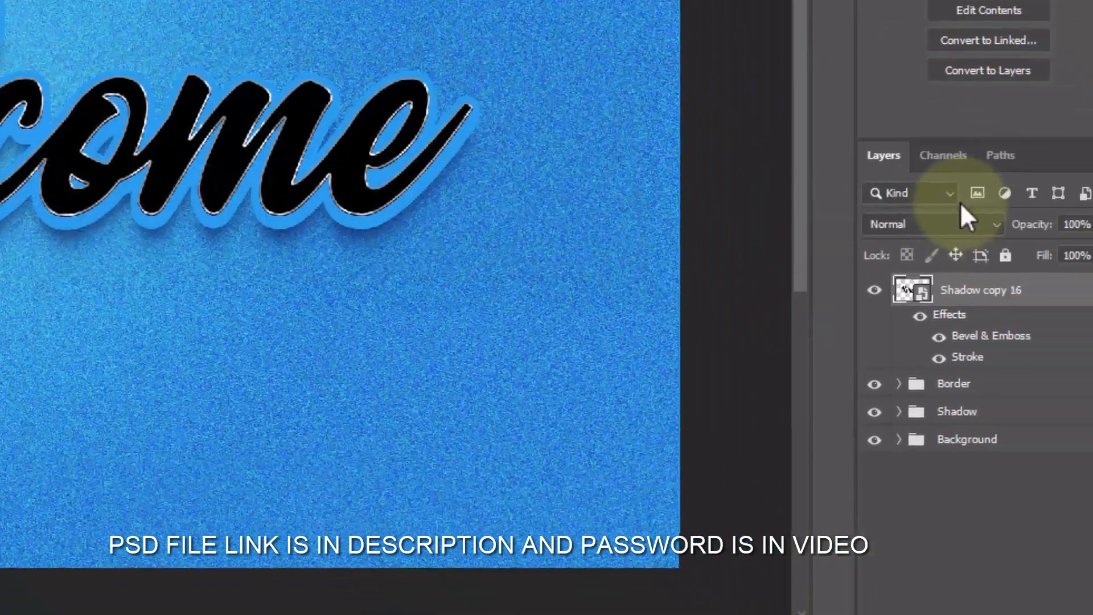
# Step: Rename the Shadow copy 16 layer as Border 02 and make 21 copies of it with the repeated transform
pyautogui.click(1069, 217)
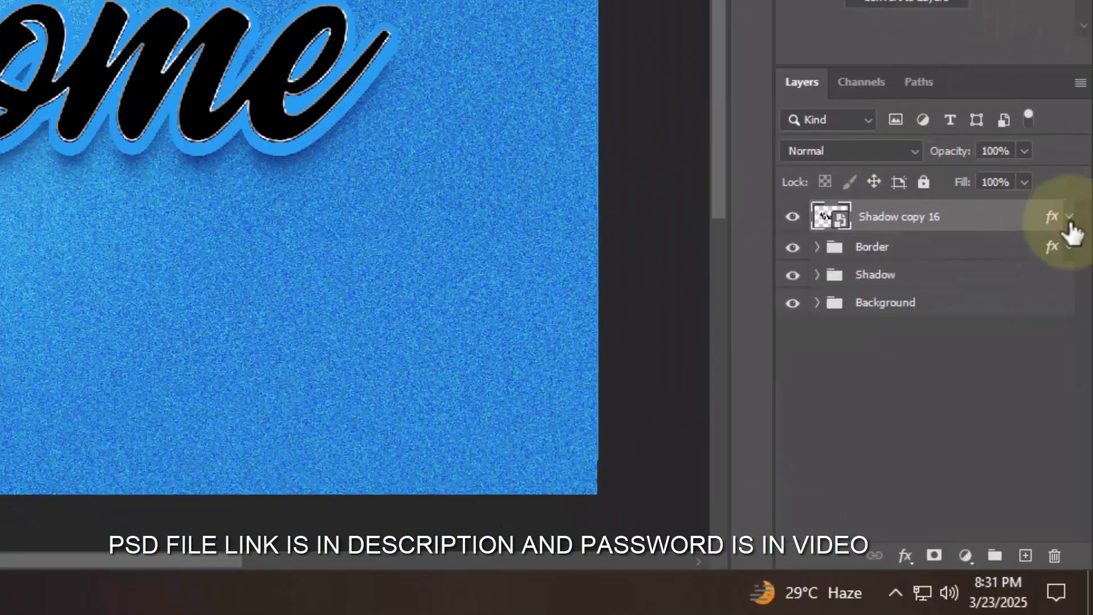
pyautogui.doubleClick(914, 217)
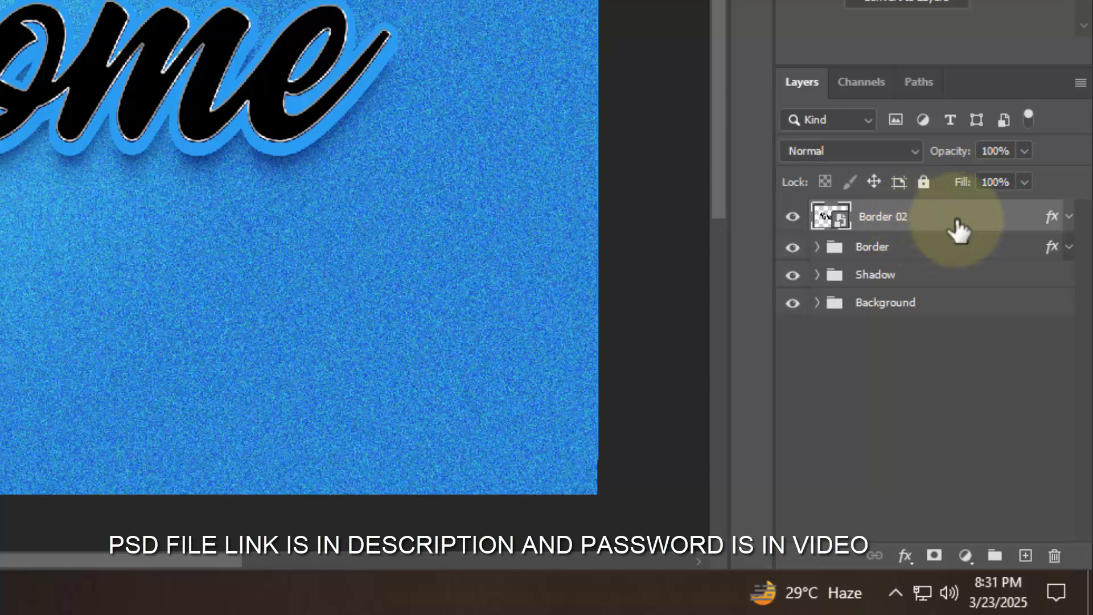
pyautogui.hotkey('ctrl', 'shift', 'alt', 't')
pyautogui.hotkey('ctrl', 'shift', 'alt', 't')
pyautogui.hotkey('ctrl', 'shift', 'alt', 't')
pyautogui.hotkey('ctrl', 'shift', 'alt', 't')
pyautogui.hotkey('ctrl', 'shift', 'alt', 't')
pyautogui.hotkey('ctrl', 'shift', 'alt', 't')
pyautogui.hotkey('ctrl', 'shift', 'alt', 't')
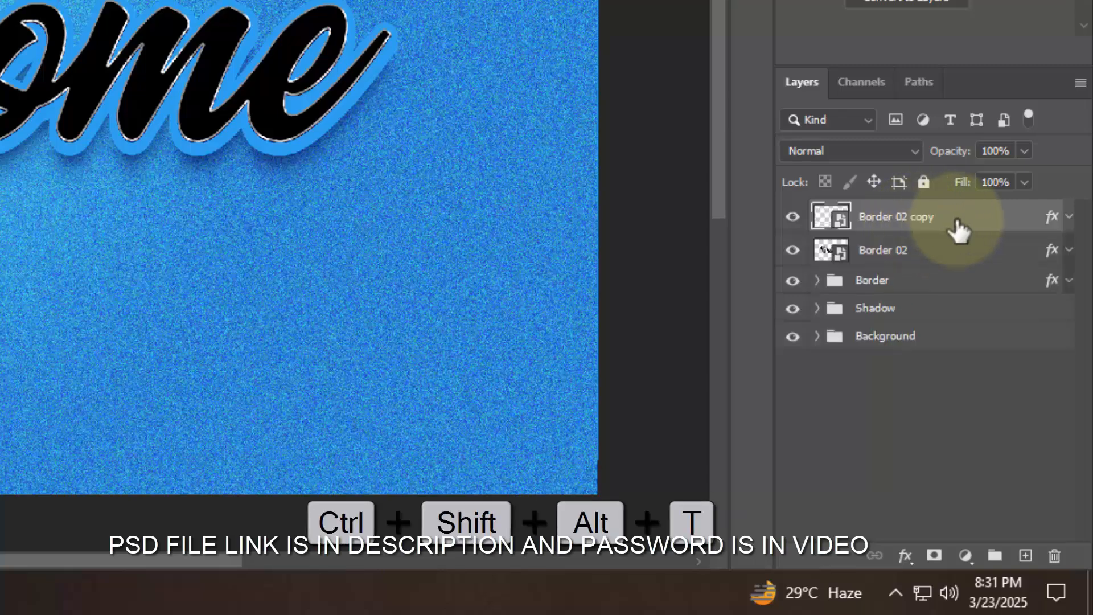
pyautogui.hotkey('ctrl', 'shift', 'alt', 't')
pyautogui.hotkey('ctrl', 'shift', 'alt', 't')
pyautogui.hotkey('ctrl', 'shift', 'alt', 't')
pyautogui.hotkey('ctrl', 'shift', 'alt', 't')
pyautogui.hotkey('ctrl', 'shift', 'alt', 't')
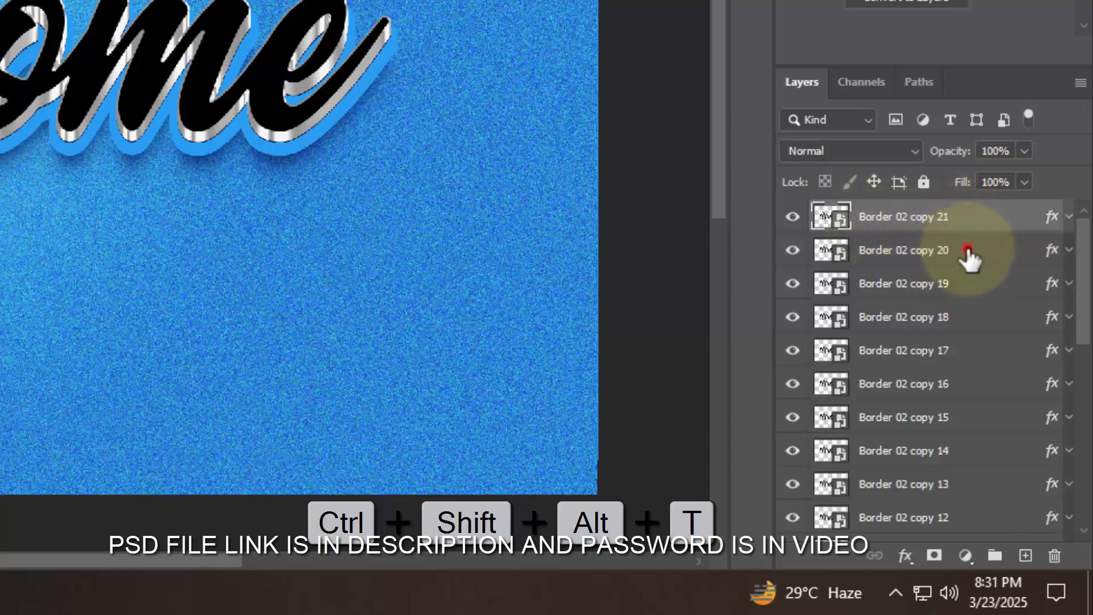
# Step: Group the layers from Border 02 copy 20 down to Border 02 and name the group Border 02
pyautogui.scroll(-5, 956, 370)
pyautogui.scroll(-2, 957, 433)
pyautogui.scroll(1, 934, 484)
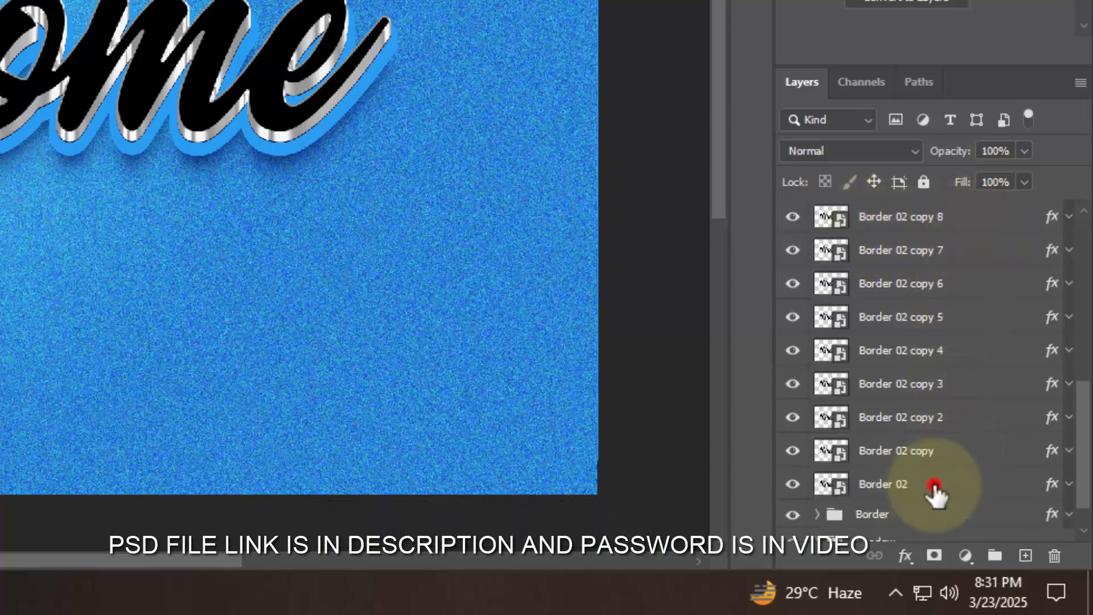
pyautogui.keyDown('shift'); pyautogui.click(935, 485); pyautogui.keyUp('shift')
pyautogui.scroll(-1, 942, 399)
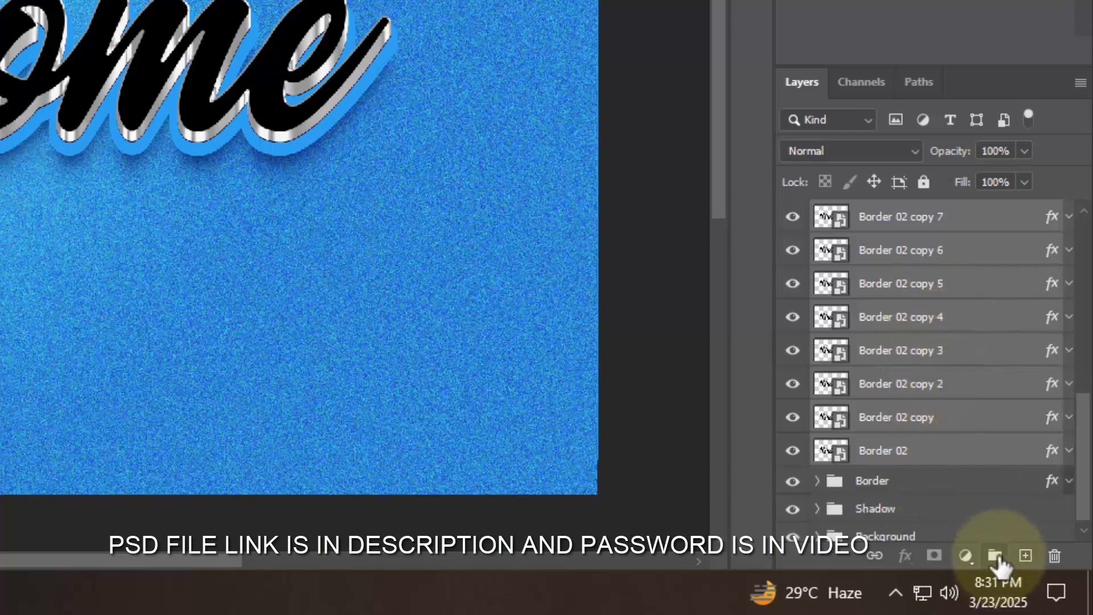
pyautogui.click(995, 555)
pyautogui.doubleClick(891, 247)
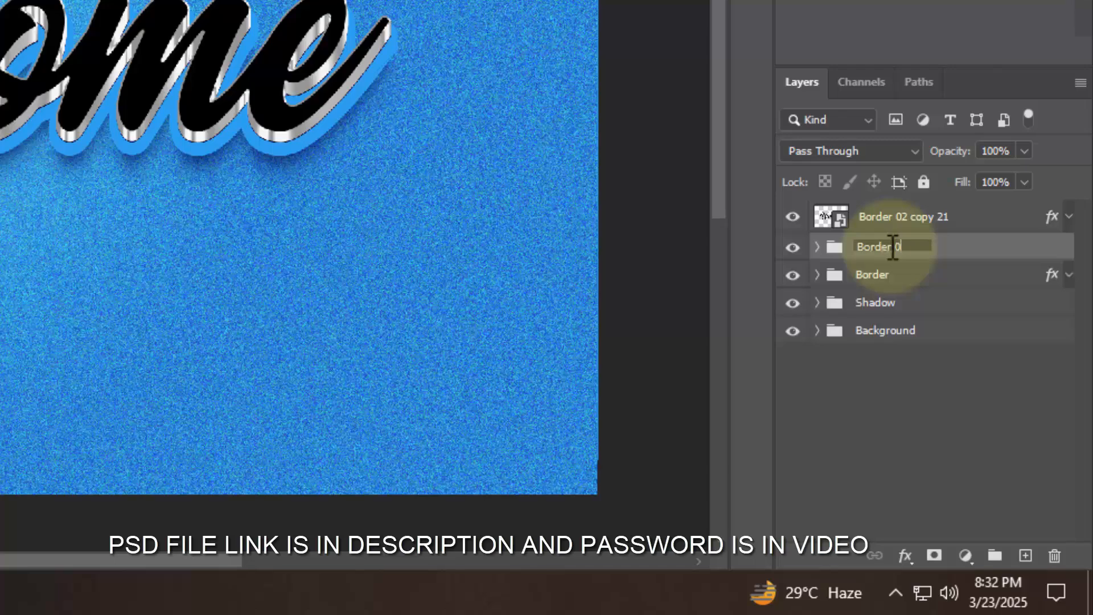
# Step: Hide the Border 02 copy 21 layer and open the Border 02 group's blending options, keeping its fill opacity at 100%
pyautogui.click(793, 217)
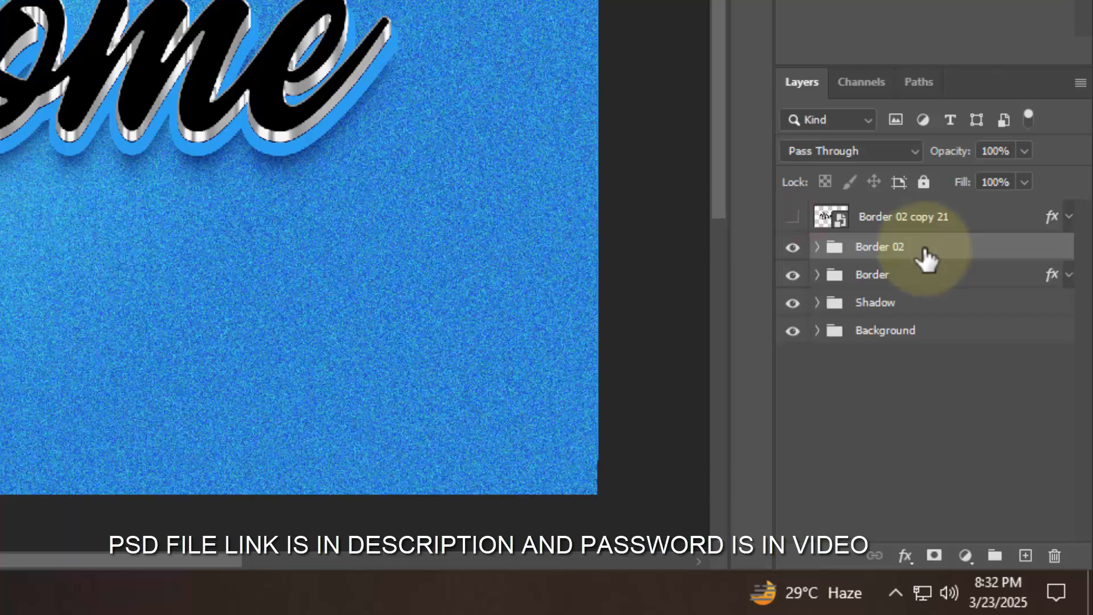
pyautogui.click(904, 556)
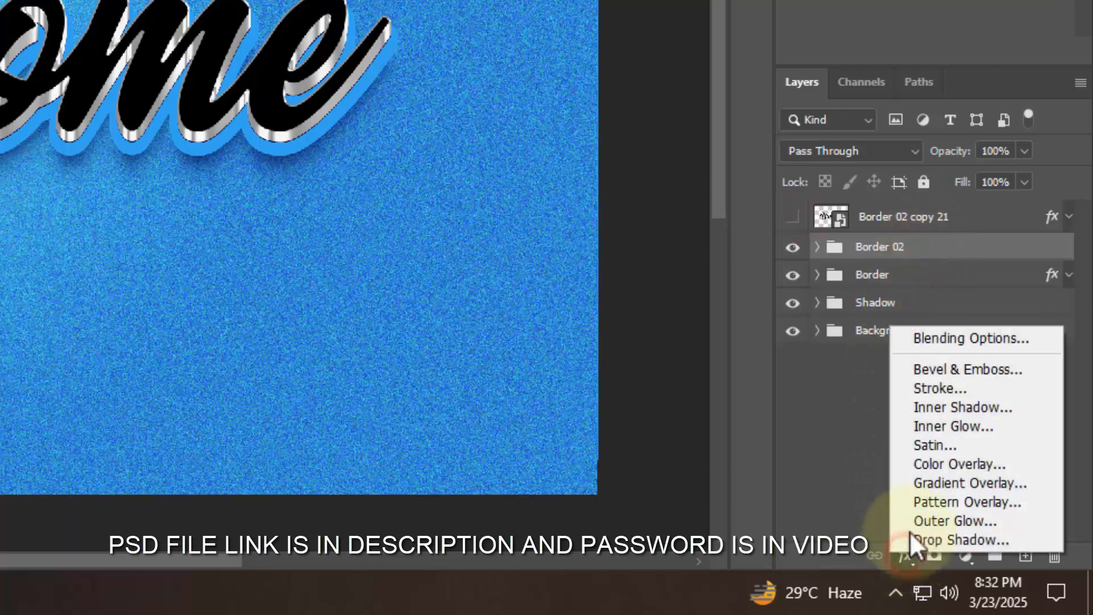
pyautogui.click(928, 338)
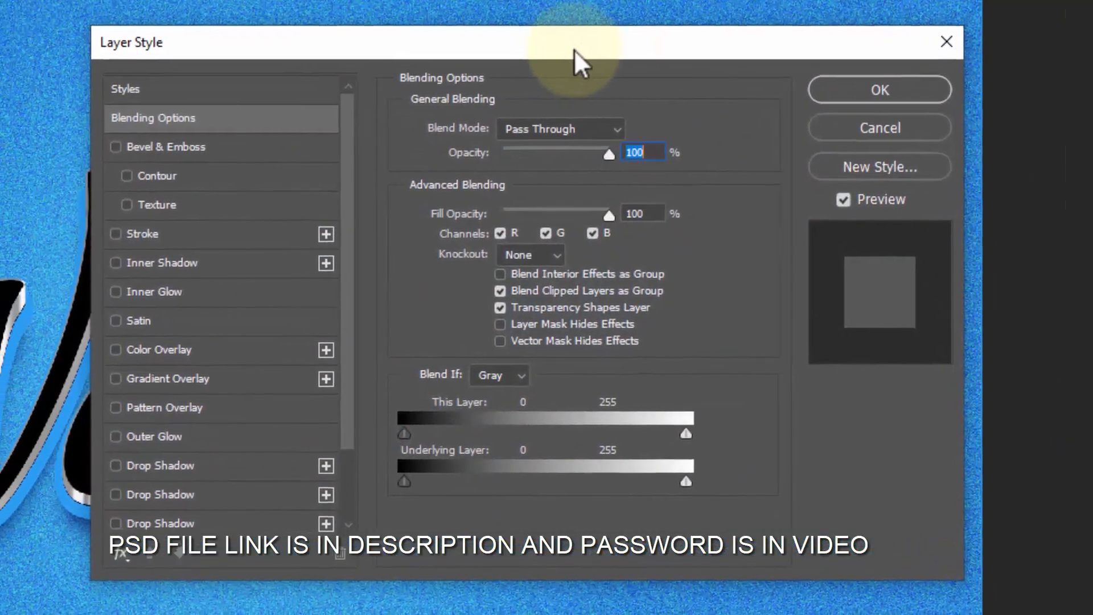
pyautogui.moveTo(574, 50); pyautogui.dragTo(465, 52)
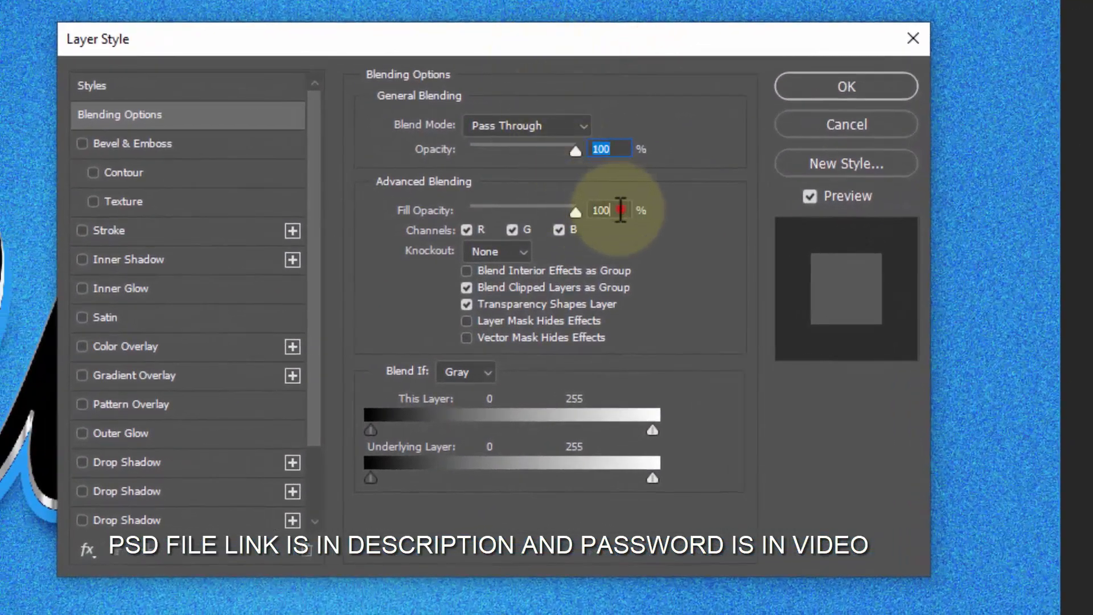
pyautogui.click(621, 210)
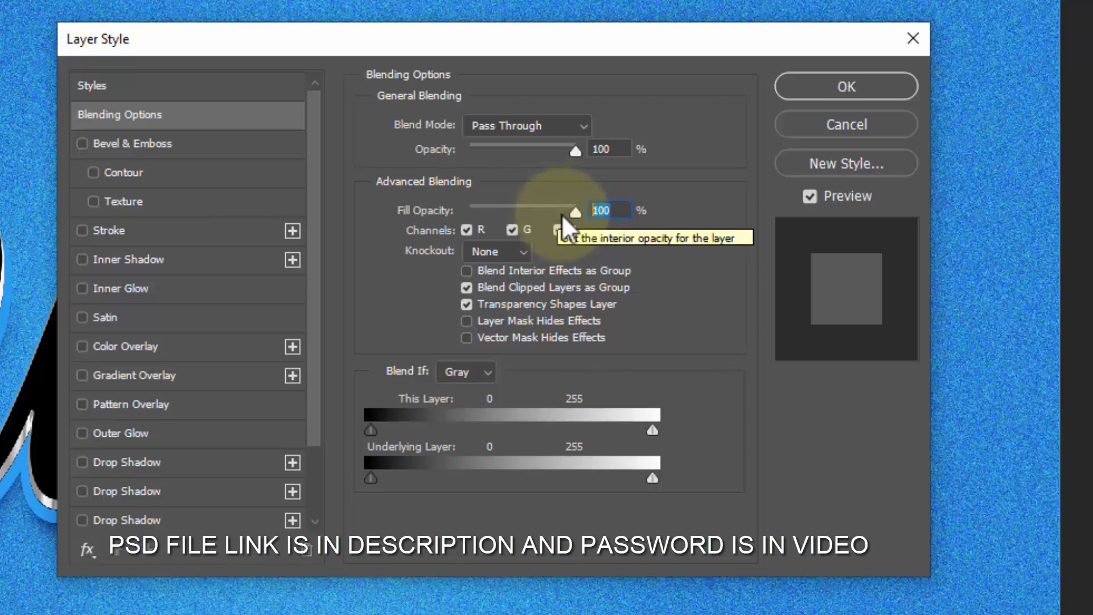
# Step: Add a Color Dodge inner glow to the Border 02 group with 39% opacity and colour e2fbff
pyautogui.click(166, 283)
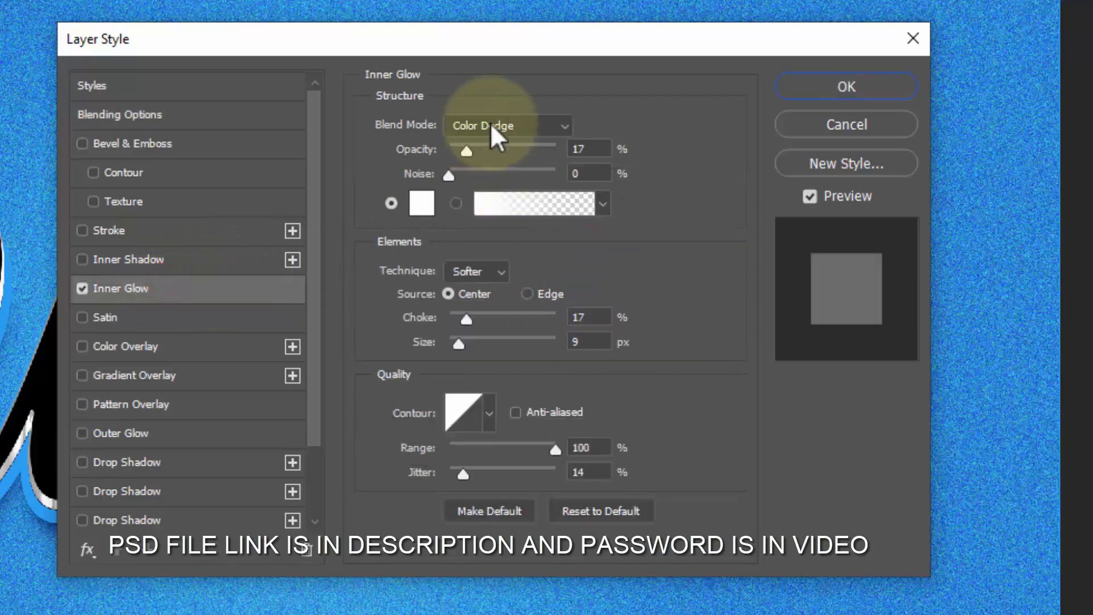
pyautogui.click(584, 149)
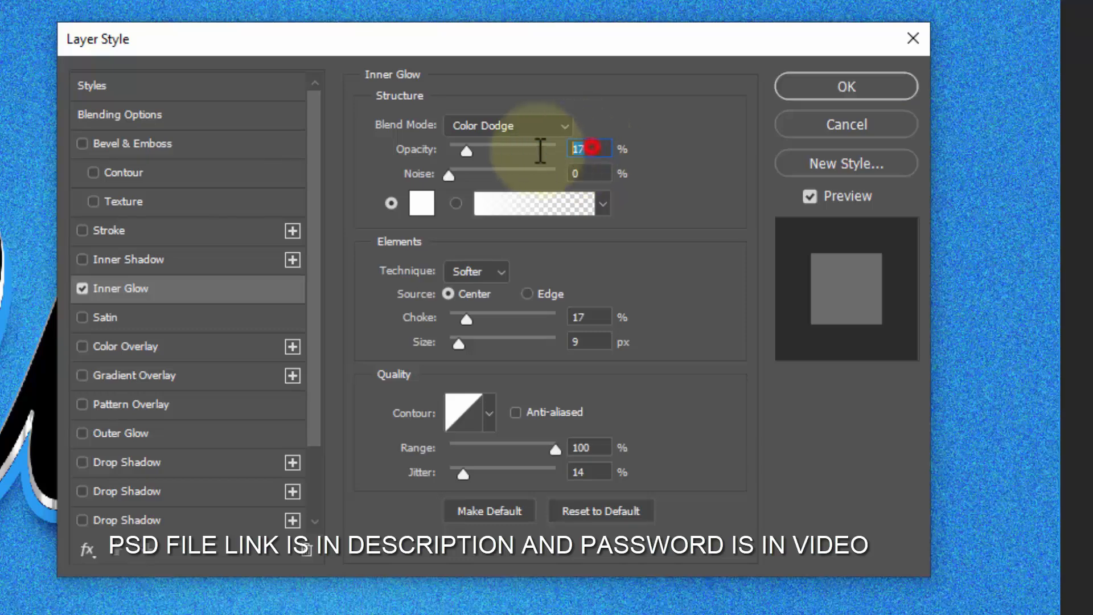
pyautogui.write('39')
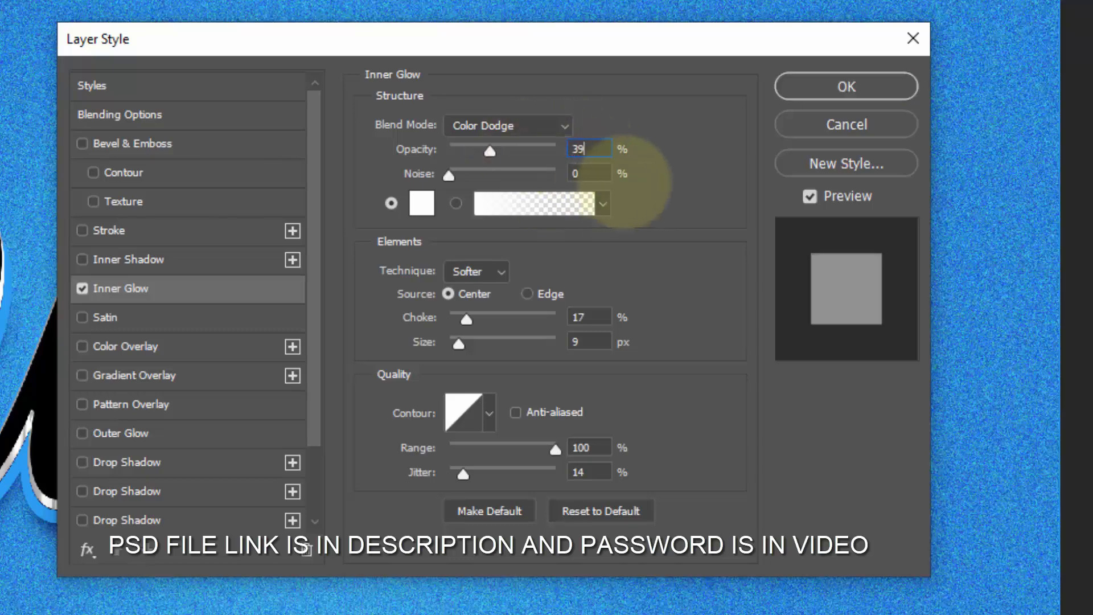
pyautogui.click(423, 204)
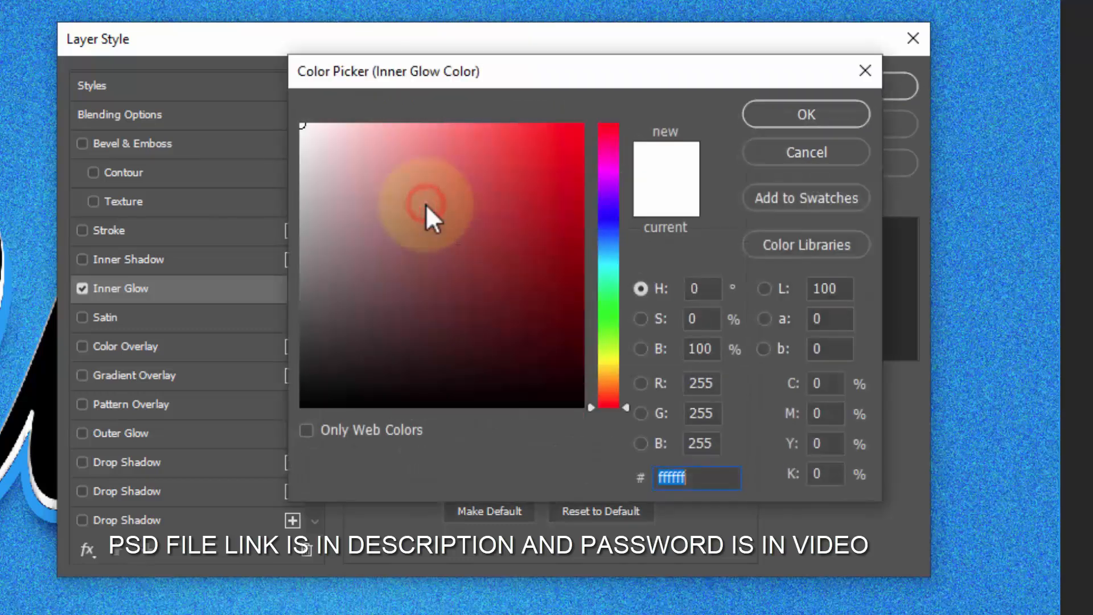
pyautogui.write('e2fb')
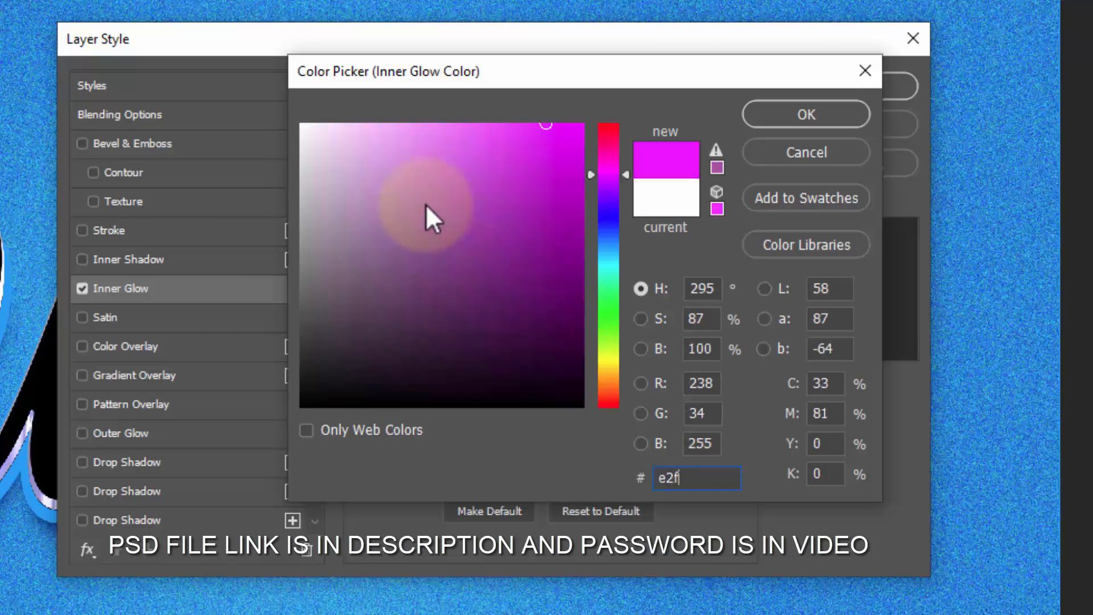
pyautogui.write('ff')
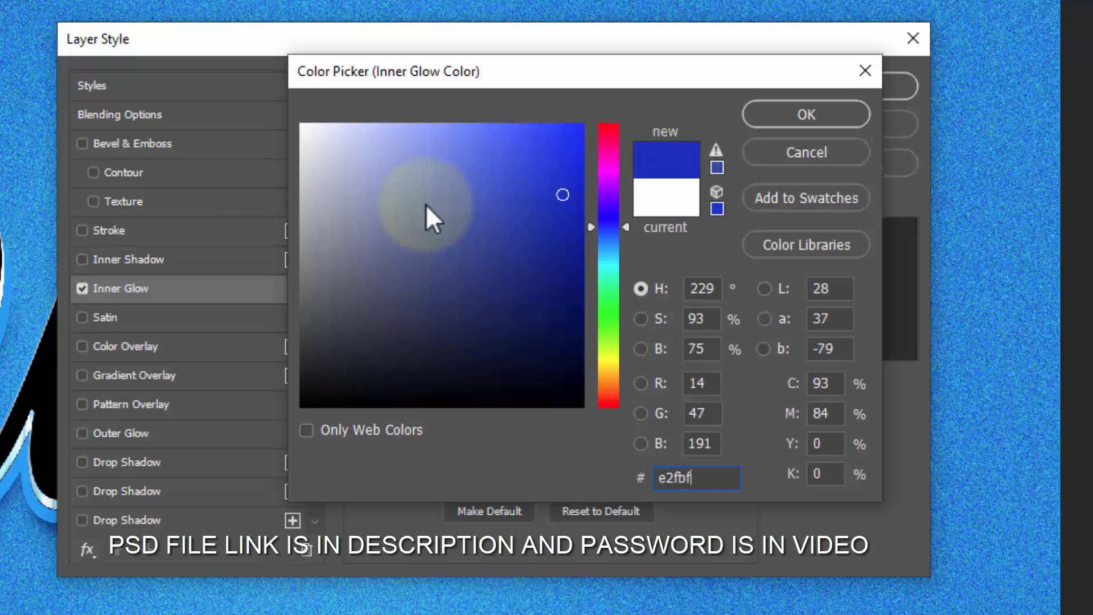
pyautogui.click(787, 113)
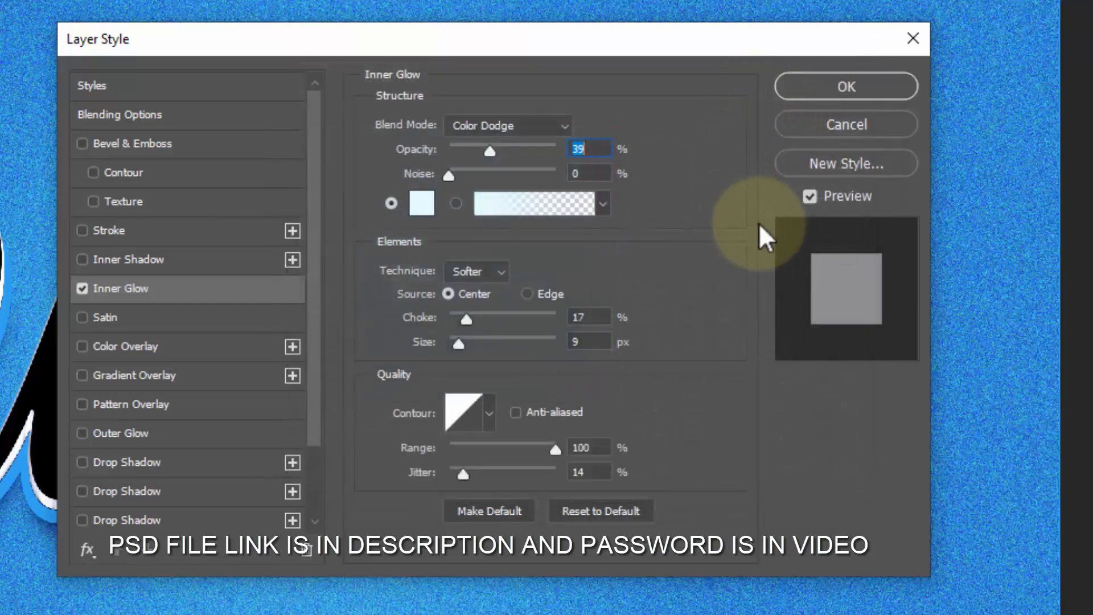
# Step: Set the inner glow's source to Edge, with 0% choke and a size of 10 px
pyautogui.click(538, 293)
pyautogui.click(595, 315)
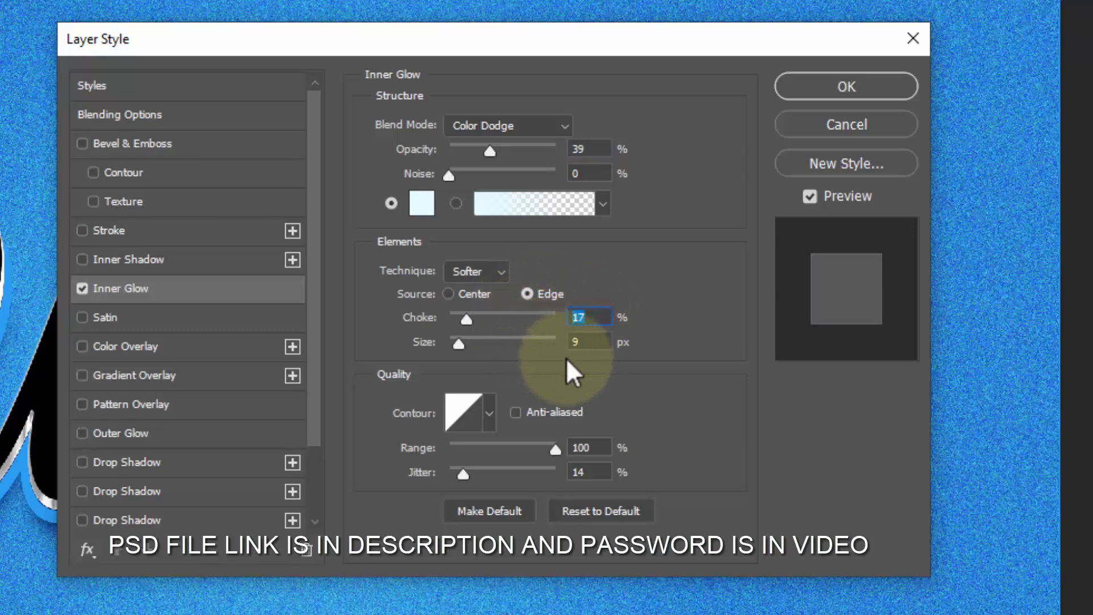
pyautogui.click(586, 342)
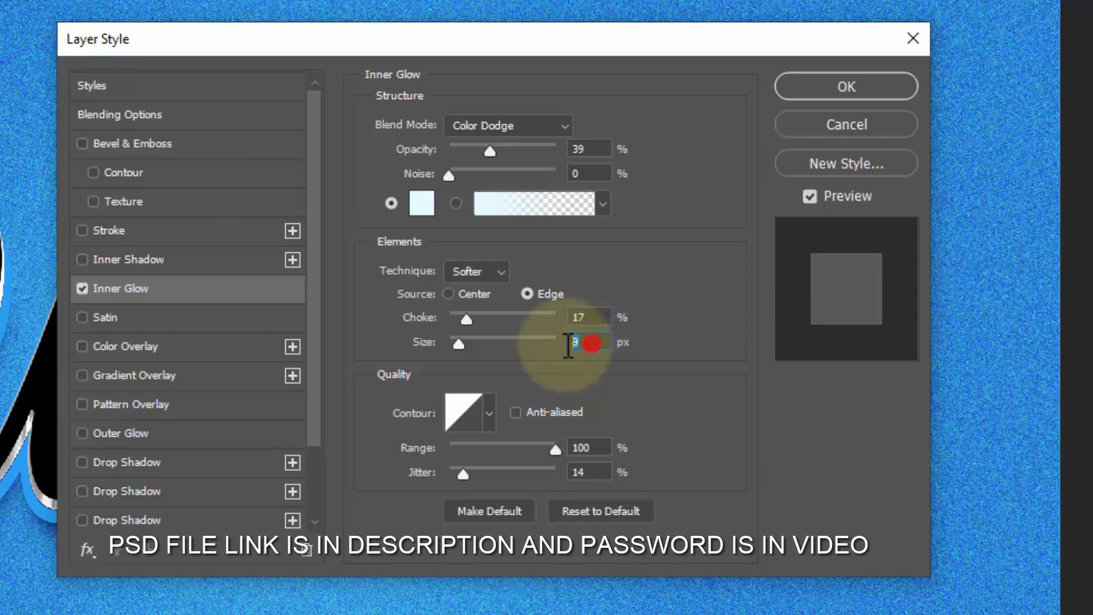
pyautogui.click(589, 318)
pyautogui.write('0')
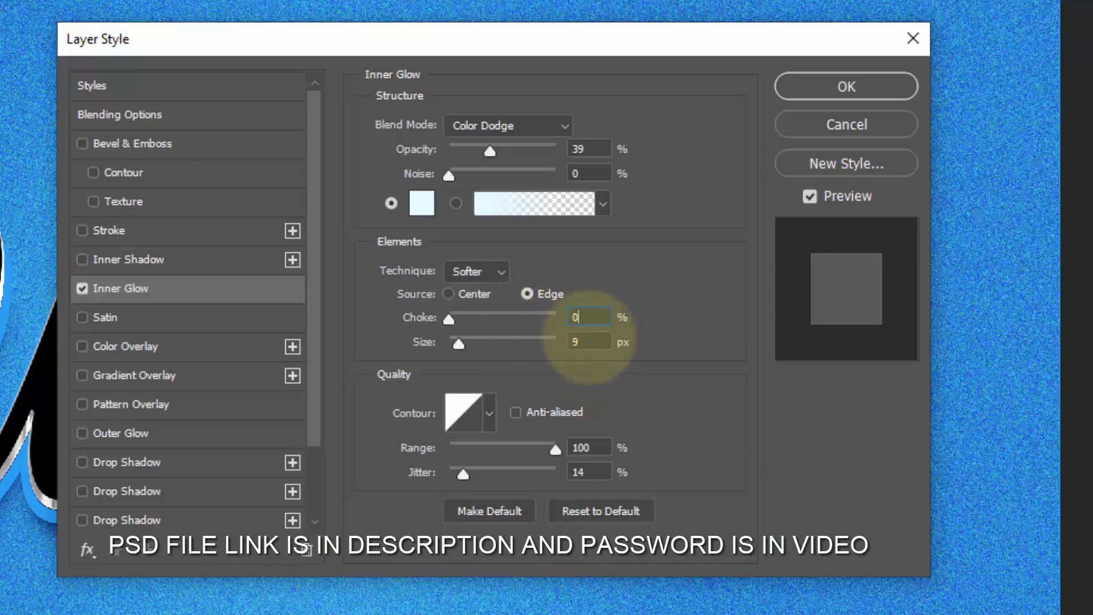
pyautogui.click(591, 342)
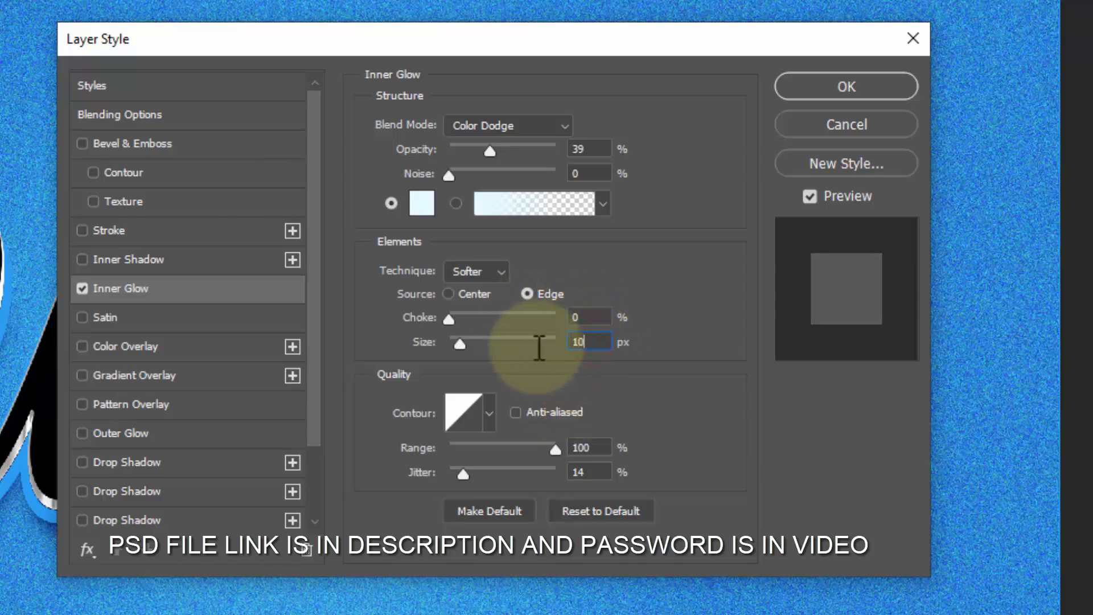
# Step: Apply the Cone contour preset to the inner glow and set its jitter to 0%
pyautogui.click(463, 416)
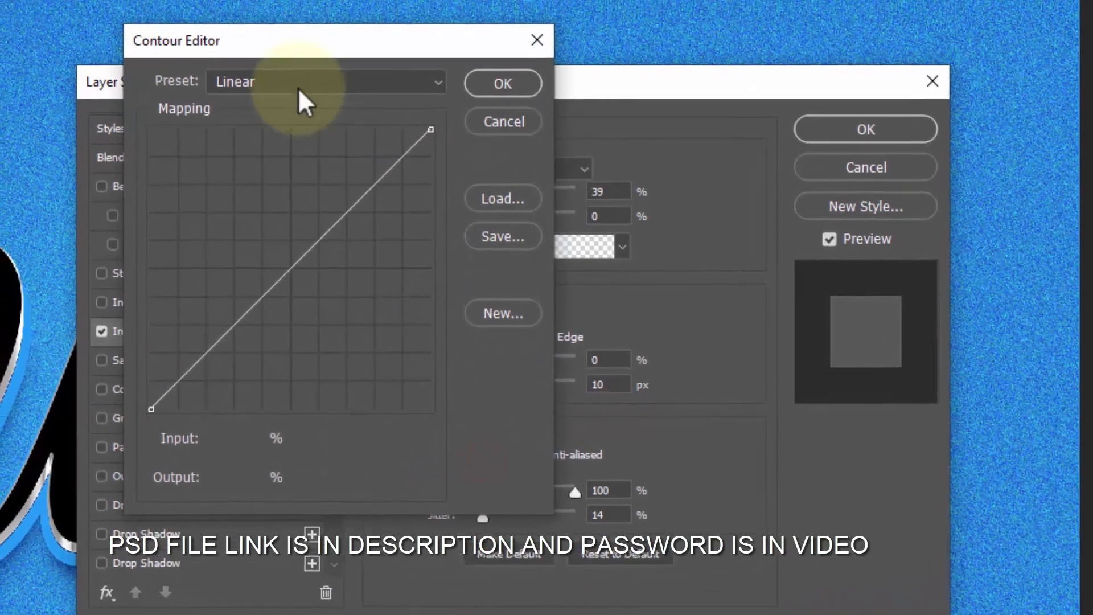
pyautogui.click(301, 96)
pyautogui.click(244, 210)
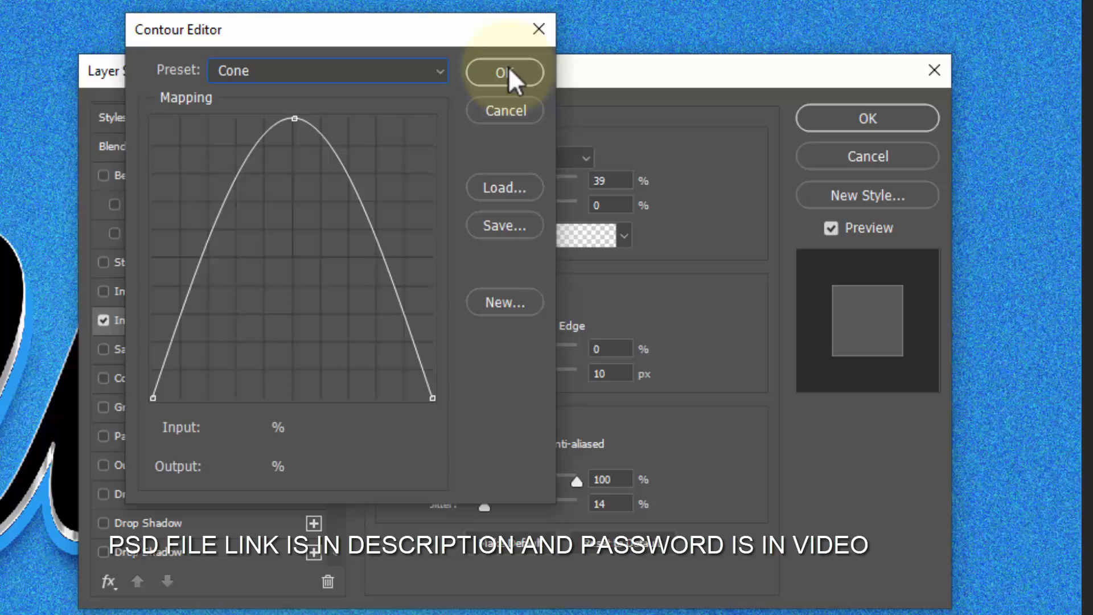
pyautogui.click(507, 72)
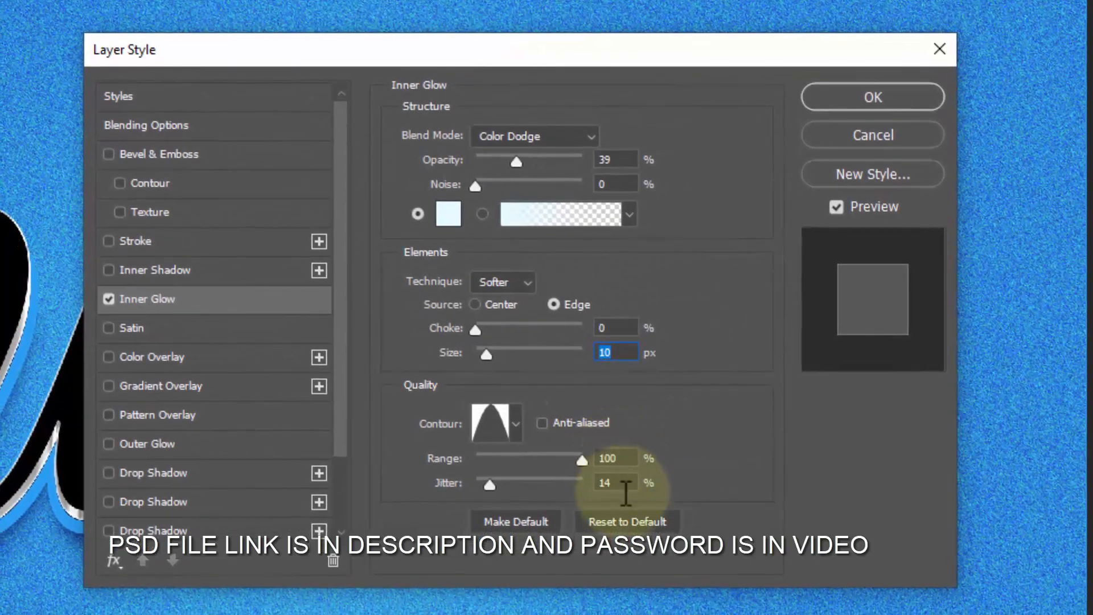
pyautogui.doubleClick(605, 483)
pyautogui.write('0')
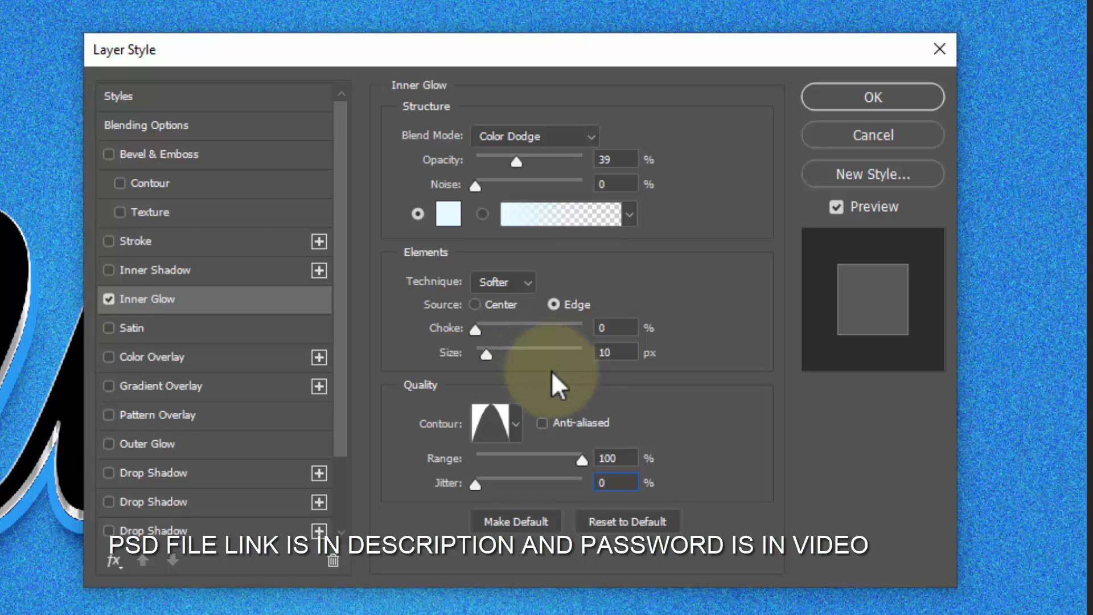
# Step: Add a Linear Burn color overlay in colour 494949 to the Border 02 group, keeping its opacity at 100%
pyautogui.click(165, 357)
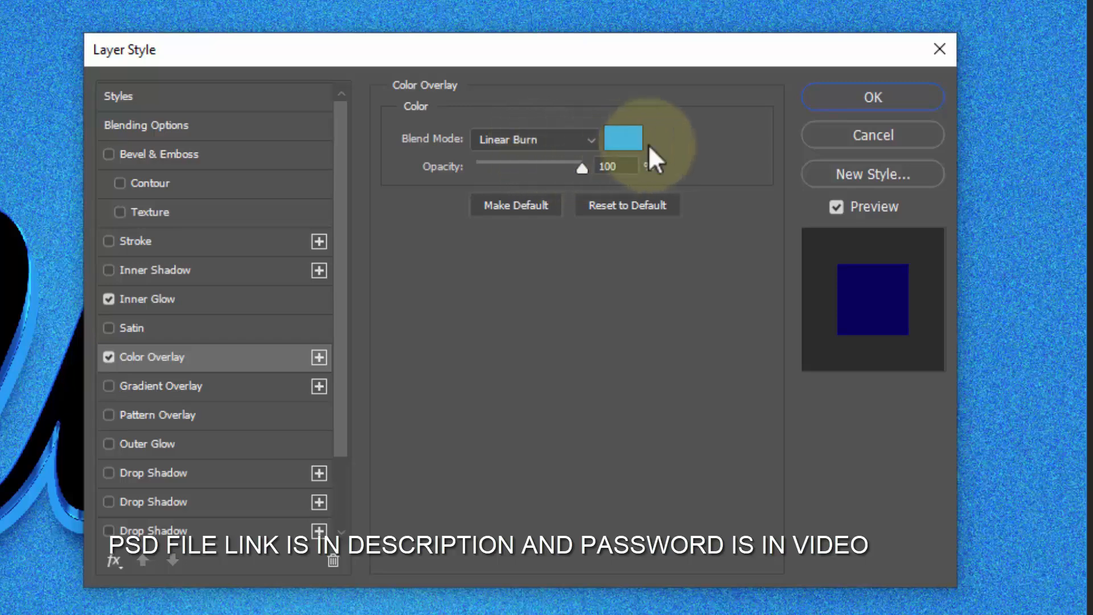
pyautogui.click(623, 138)
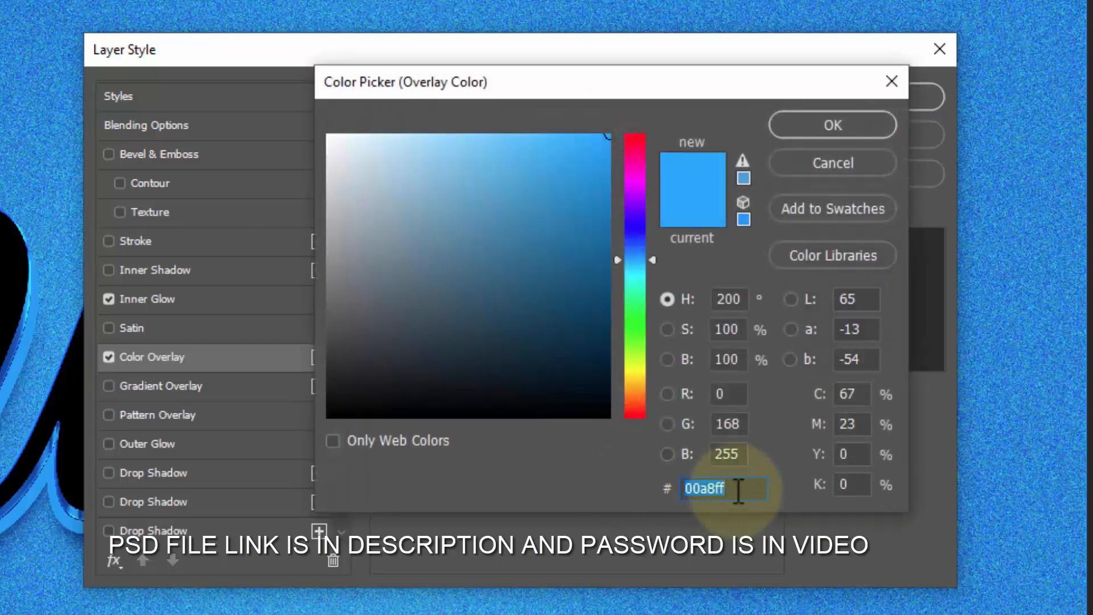
pyautogui.write('4949')
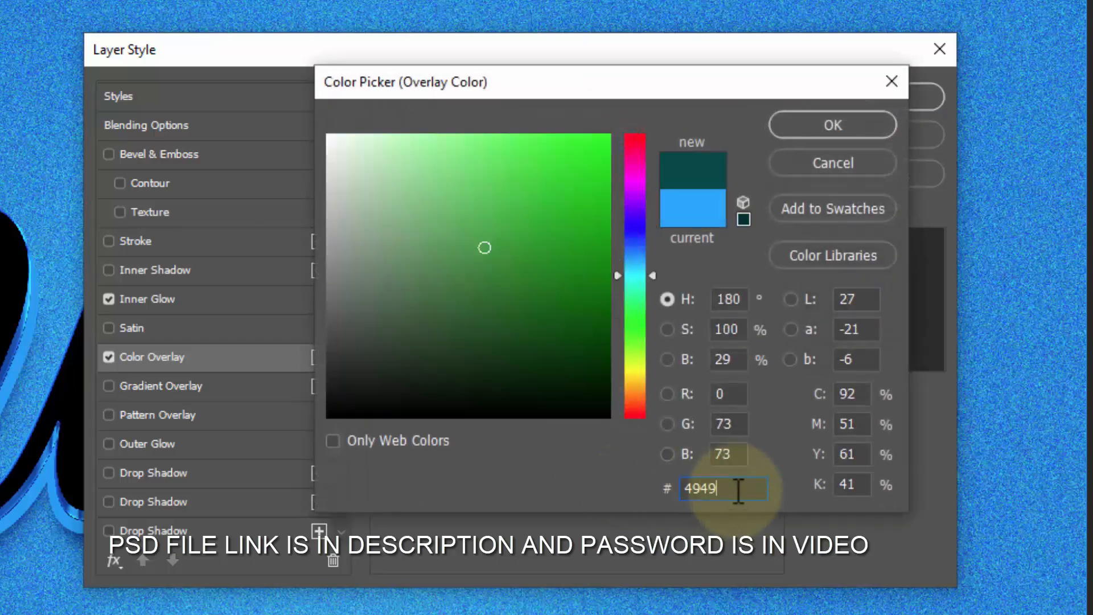
pyautogui.write('49')
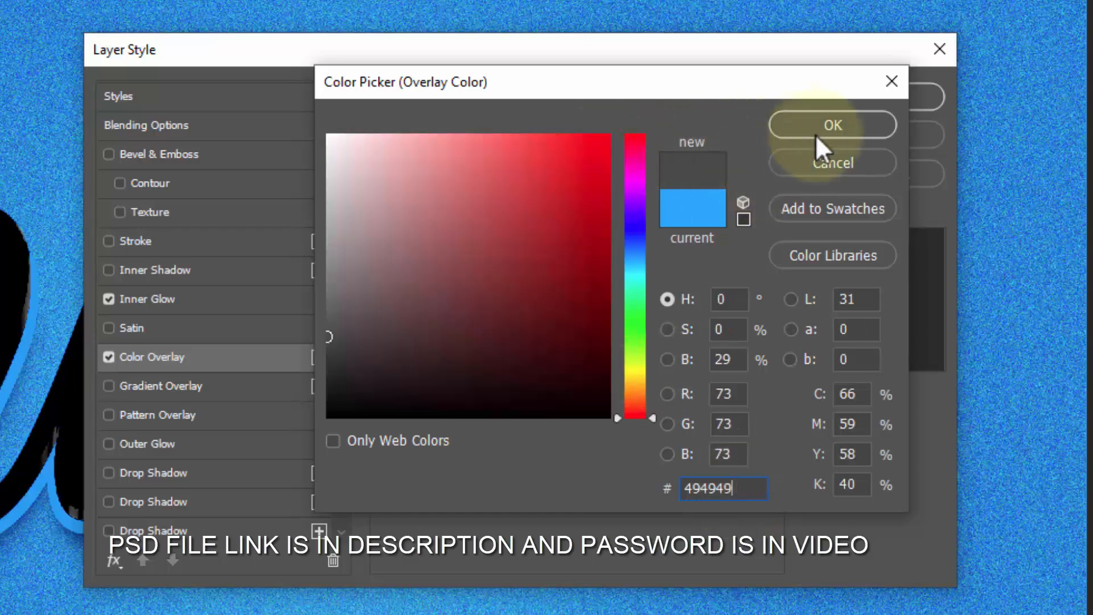
pyautogui.click(814, 124)
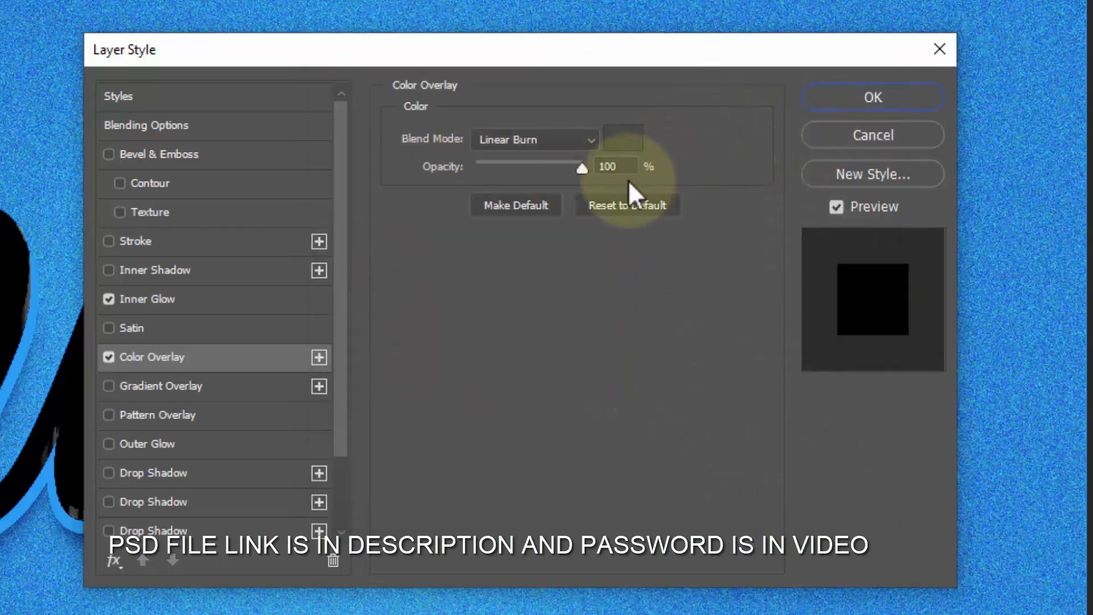
pyautogui.click(626, 166)
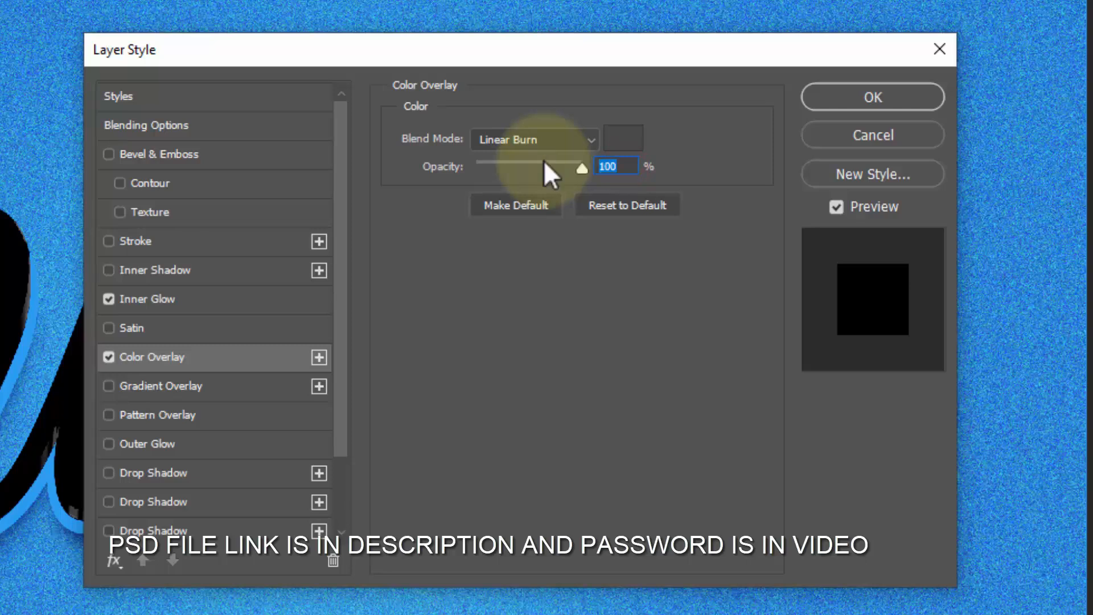
# Step: Add a Multiply drop shadow to the Border 02 group in colour 002a67 with 45% opacity
pyautogui.click(207, 473)
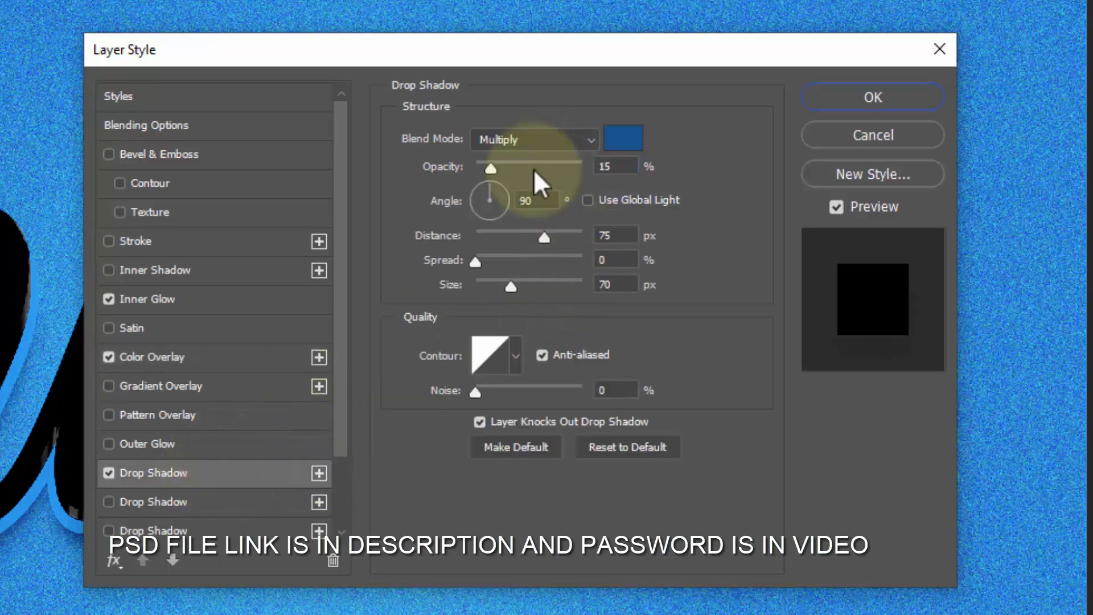
pyautogui.click(618, 143)
pyautogui.write('0')
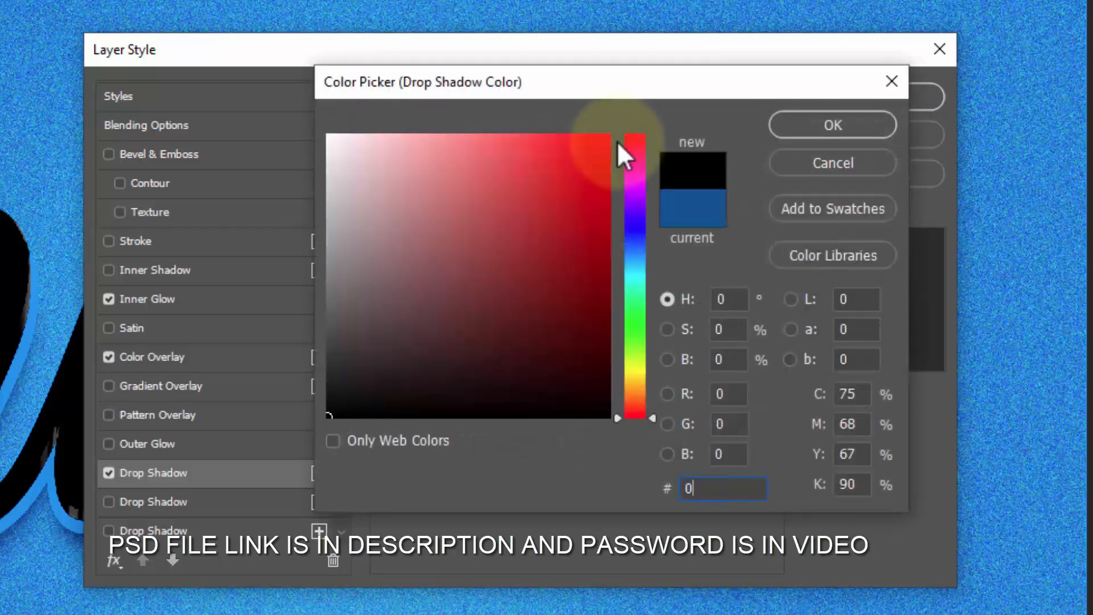
pyautogui.write('02a67')
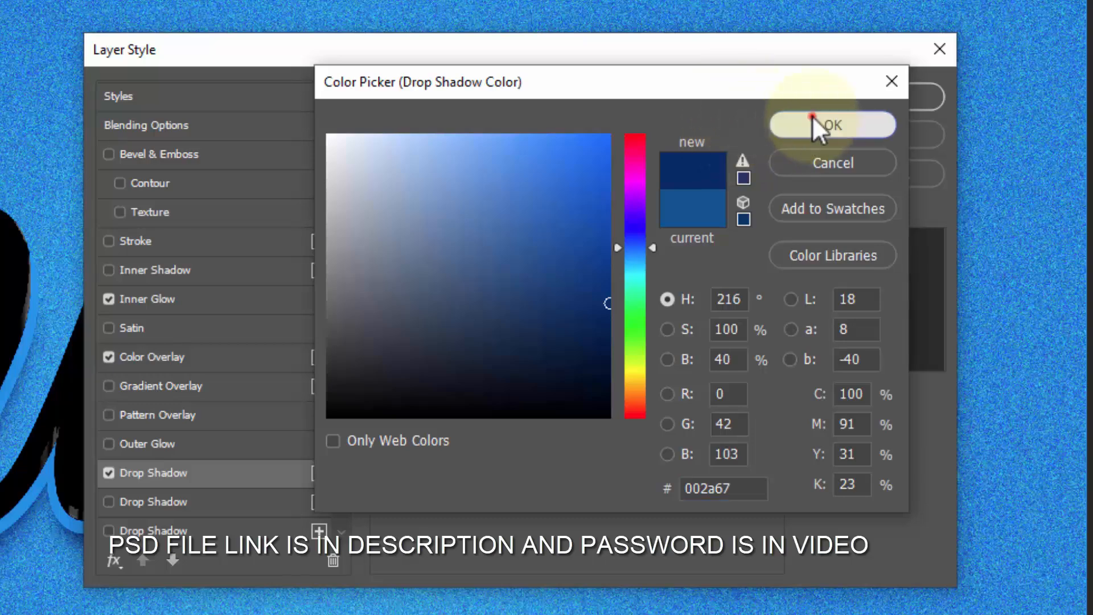
pyautogui.click(814, 120)
pyautogui.click(615, 165)
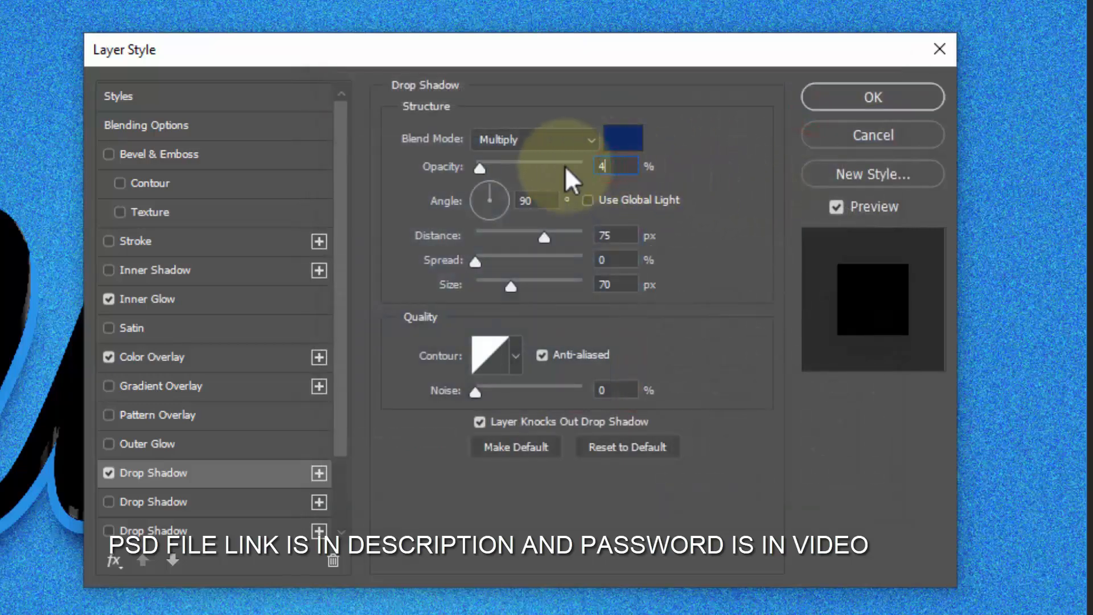
# Step: Set the drop shadow to use global light, with 8 px distance and 10 px size, and apply the layer style
pyautogui.click(588, 200)
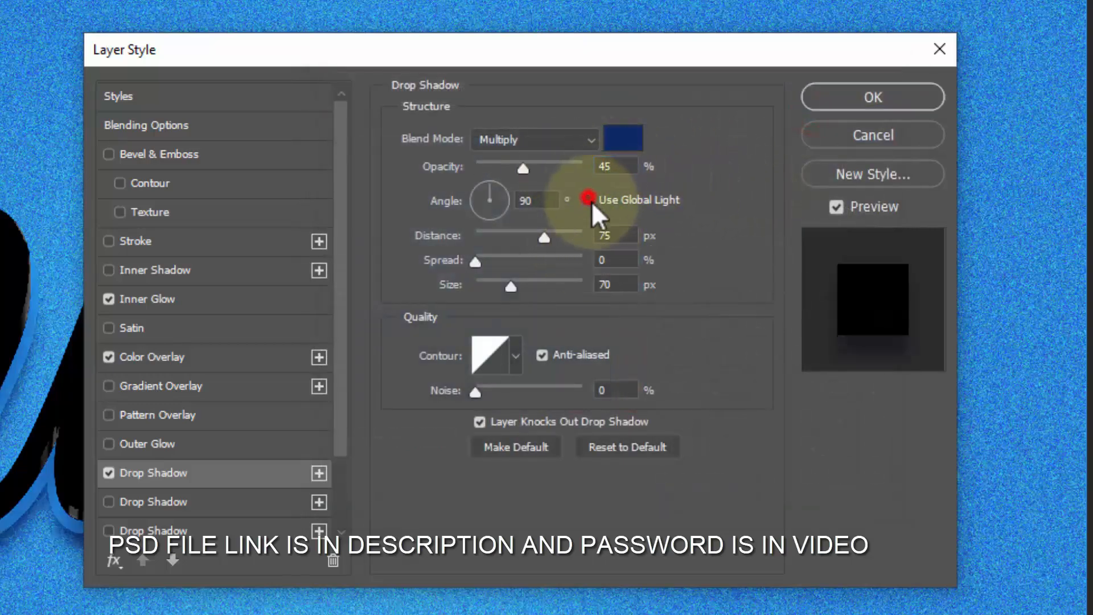
pyautogui.click(618, 231)
pyautogui.write('8')
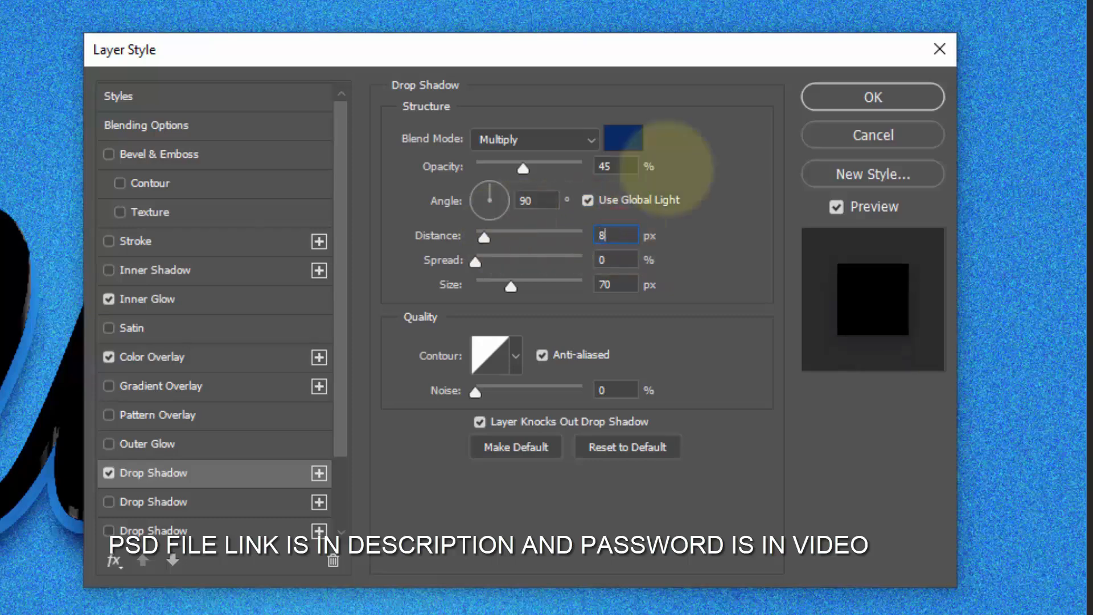
pyautogui.click(615, 284)
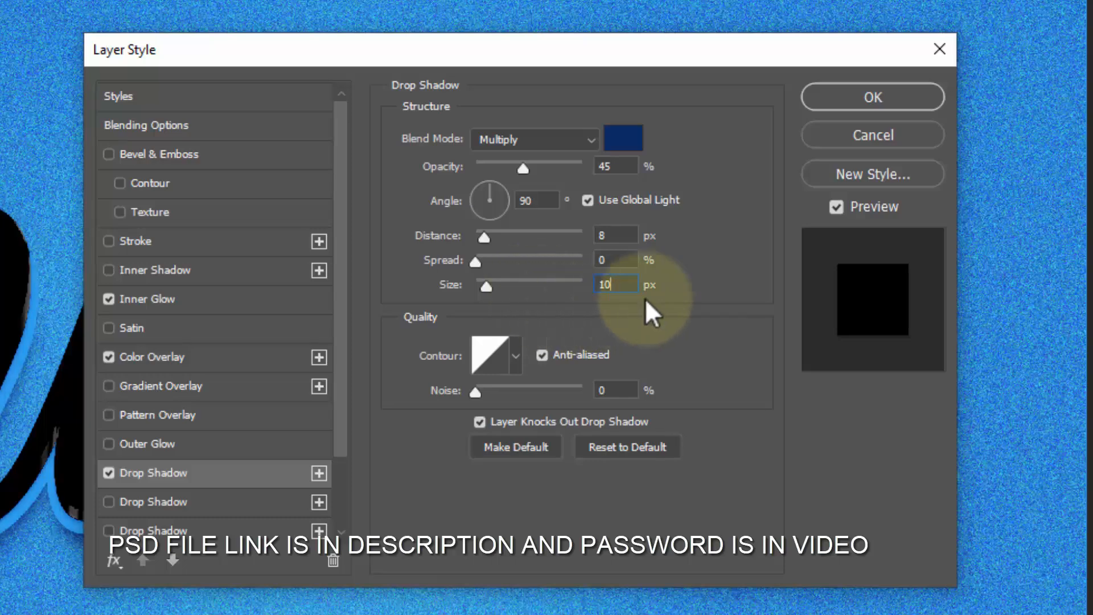
pyautogui.click(870, 105)
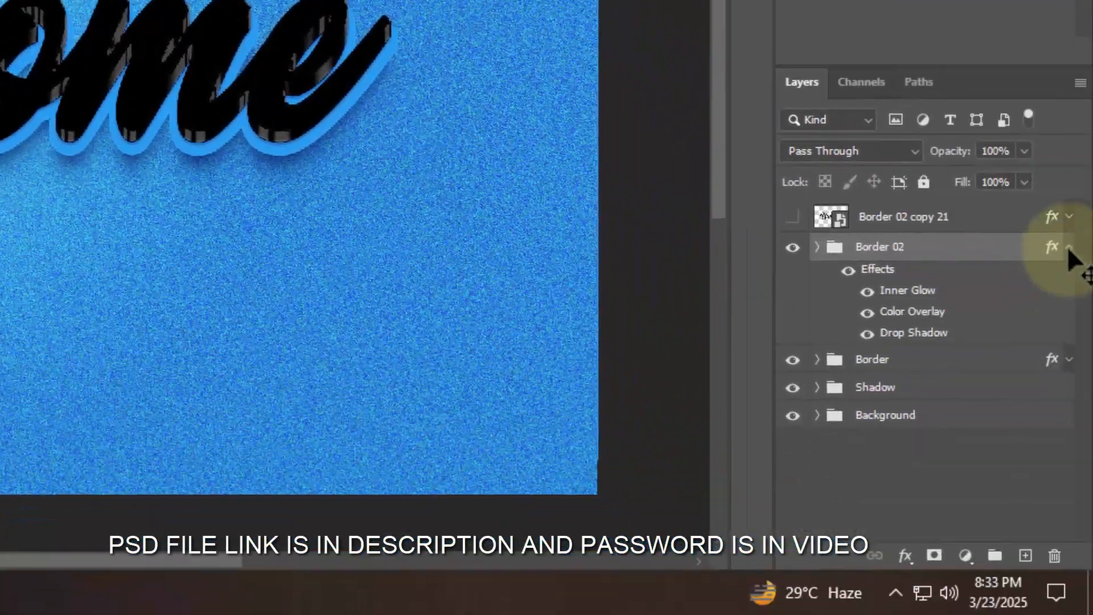
pyautogui.click(1068, 247)
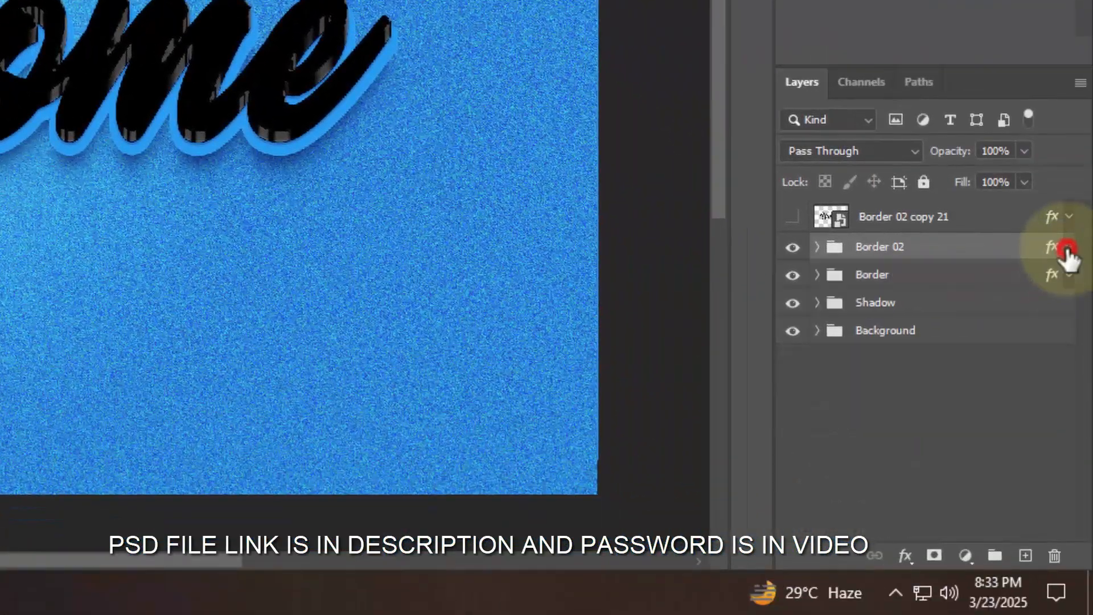
# Step: Show the Border 02 copy 21 layer and clear its layer style
pyautogui.click(792, 217)
pyautogui.click(991, 224)
pyautogui.rightClick(991, 223)
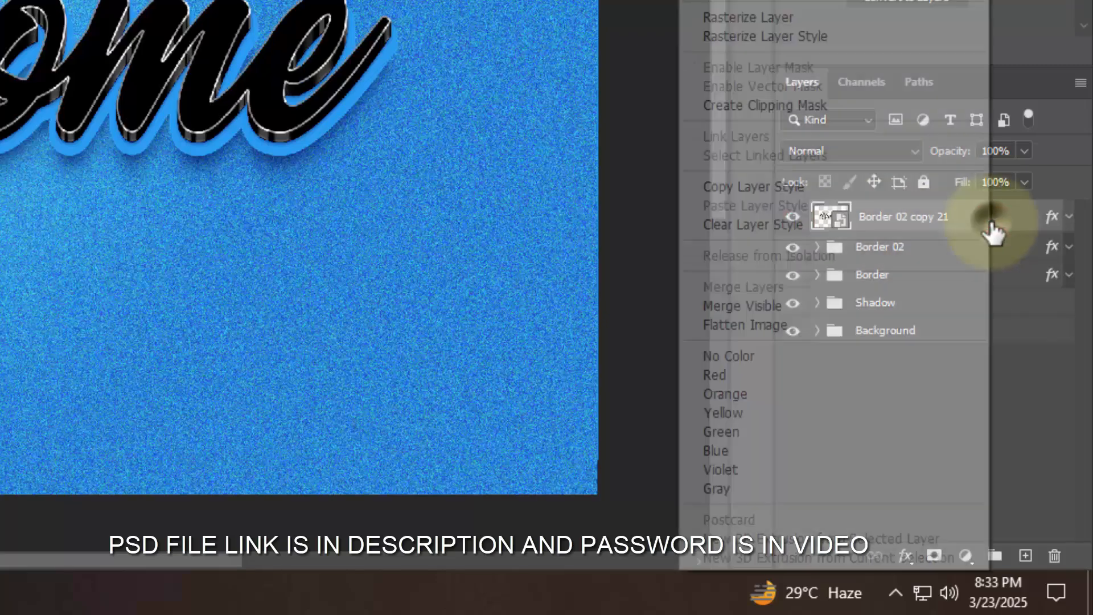
pyautogui.click(875, 228)
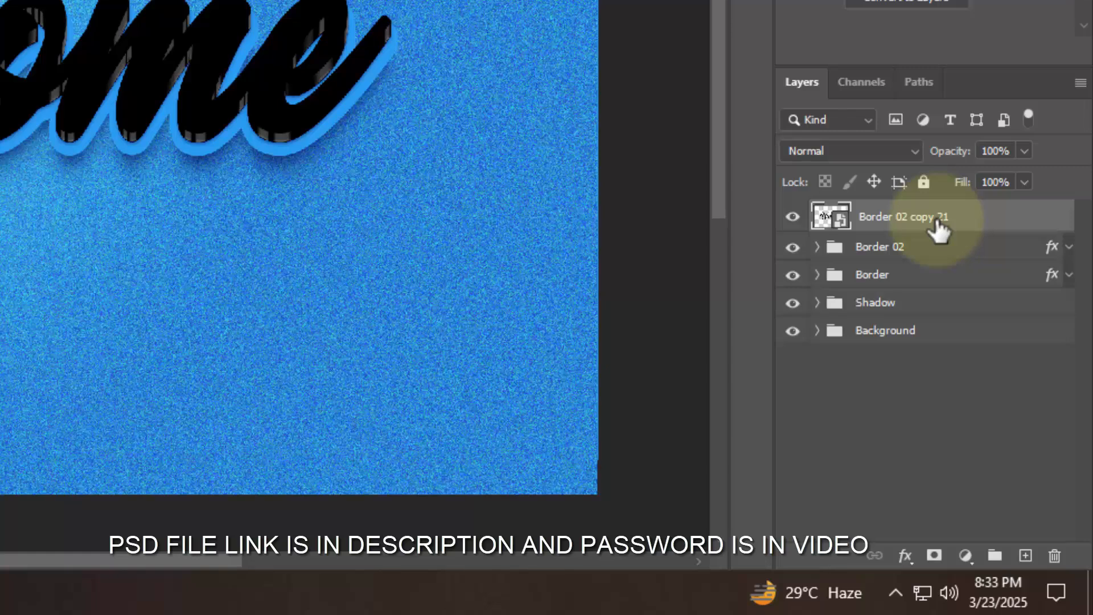
# Step: Rename the Border 02 copy 21 layer as Top and open its blending options, keeping the fill opacity at 100%
pyautogui.click(922, 222)
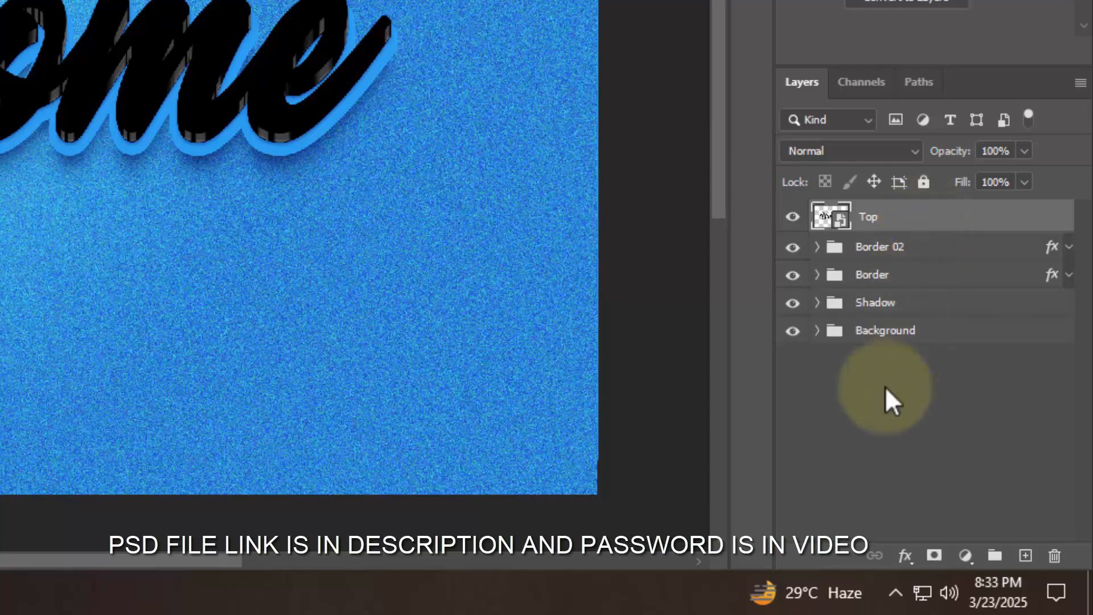
pyautogui.click(905, 555)
pyautogui.click(944, 340)
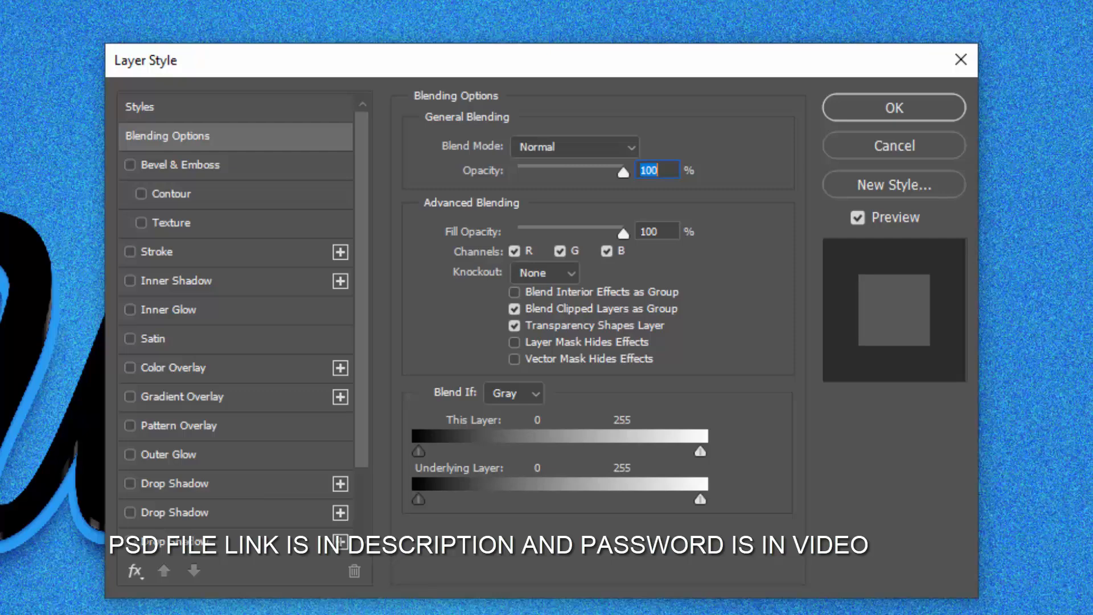
pyautogui.click(663, 231)
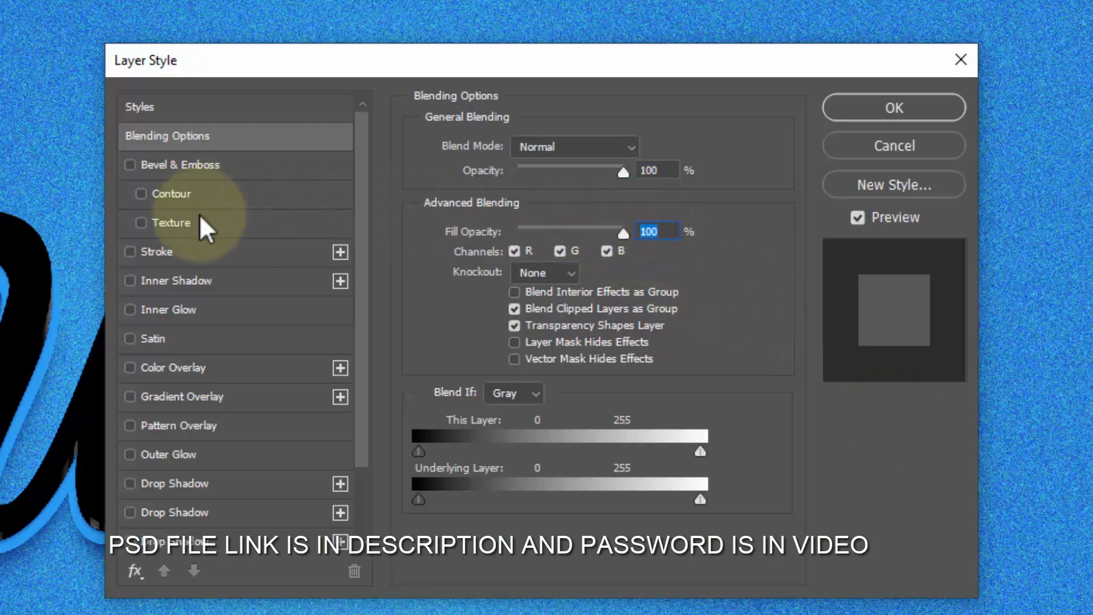
# Step: Add a Bevel & Emboss to the Top layer with Inner Bevel style, 1000% depth, 0 px size and 1 px soften
pyautogui.click(197, 166)
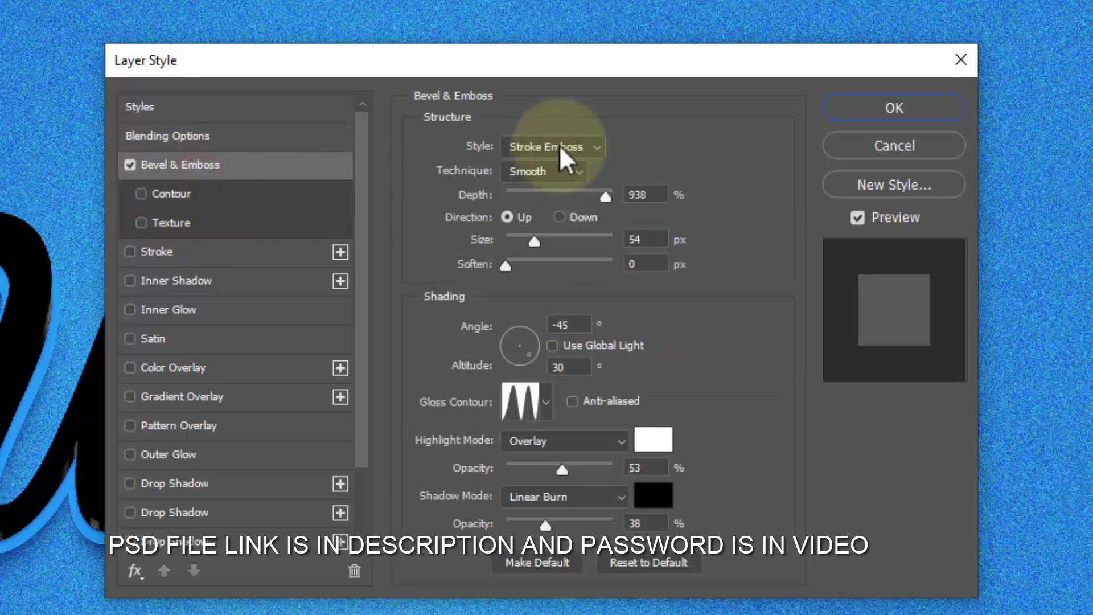
pyautogui.click(559, 146)
pyautogui.click(547, 180)
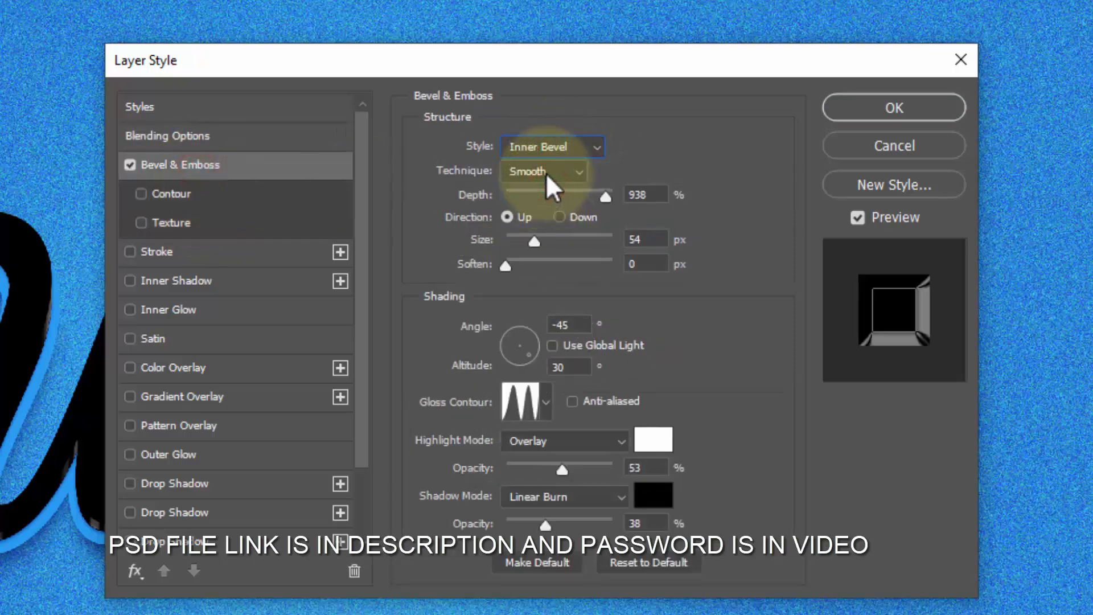
pyautogui.moveTo(653, 195); pyautogui.dragTo(482, 206)
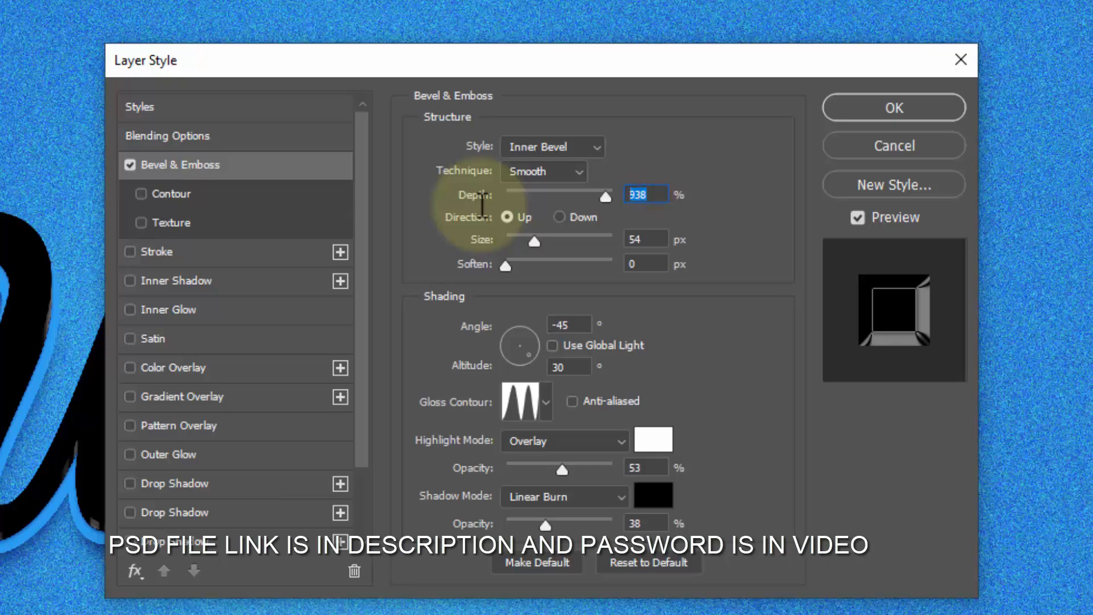
pyautogui.write('1000')
pyautogui.click(651, 237)
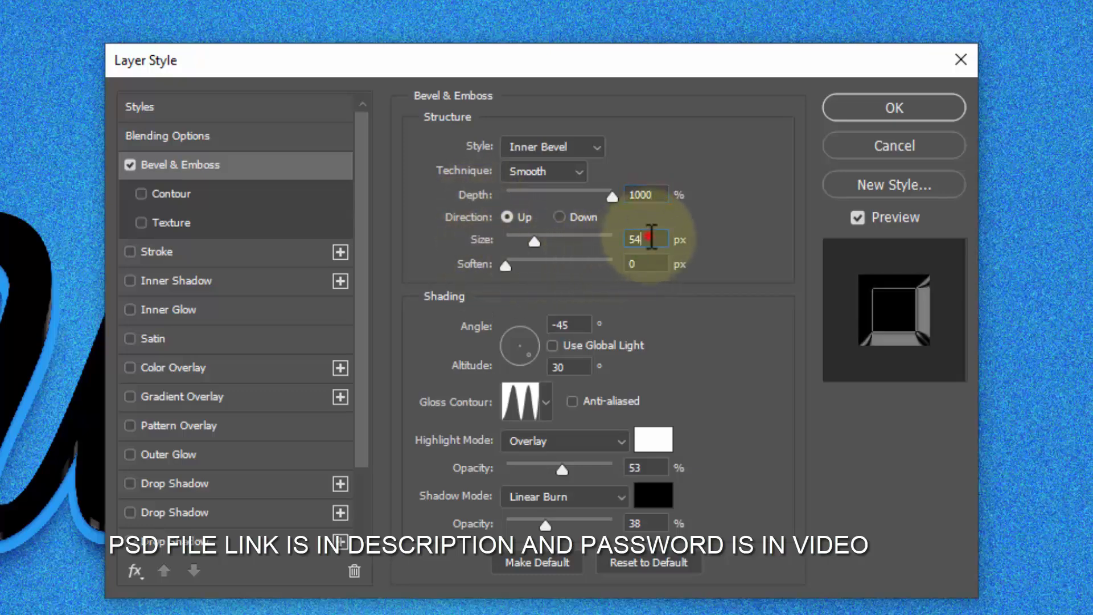
pyautogui.moveTo(651, 237); pyautogui.dragTo(534, 240)
pyautogui.write('0')
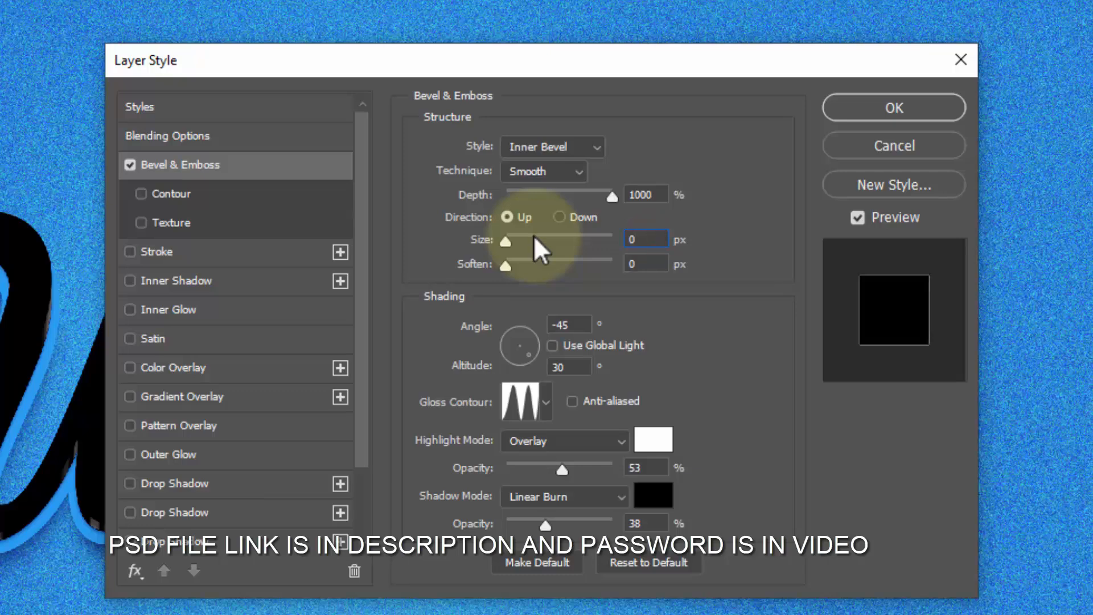
pyautogui.click(640, 265)
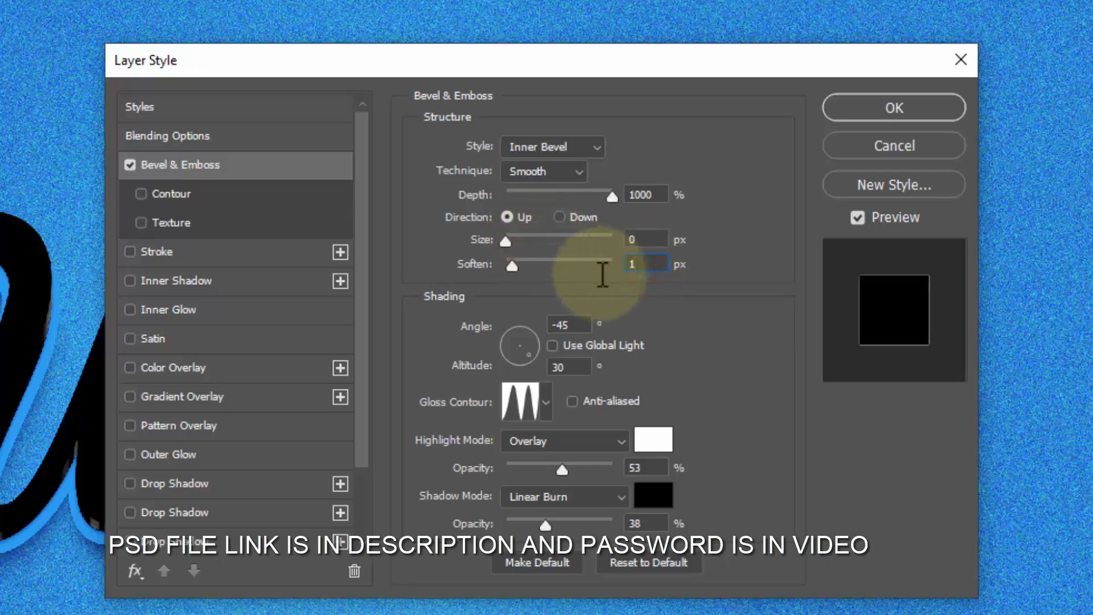
# Step: Set the bevel shading to a 90° angle and 26° altitude, with the Linear gloss contour
pyautogui.moveTo(578, 323); pyautogui.dragTo(480, 340)
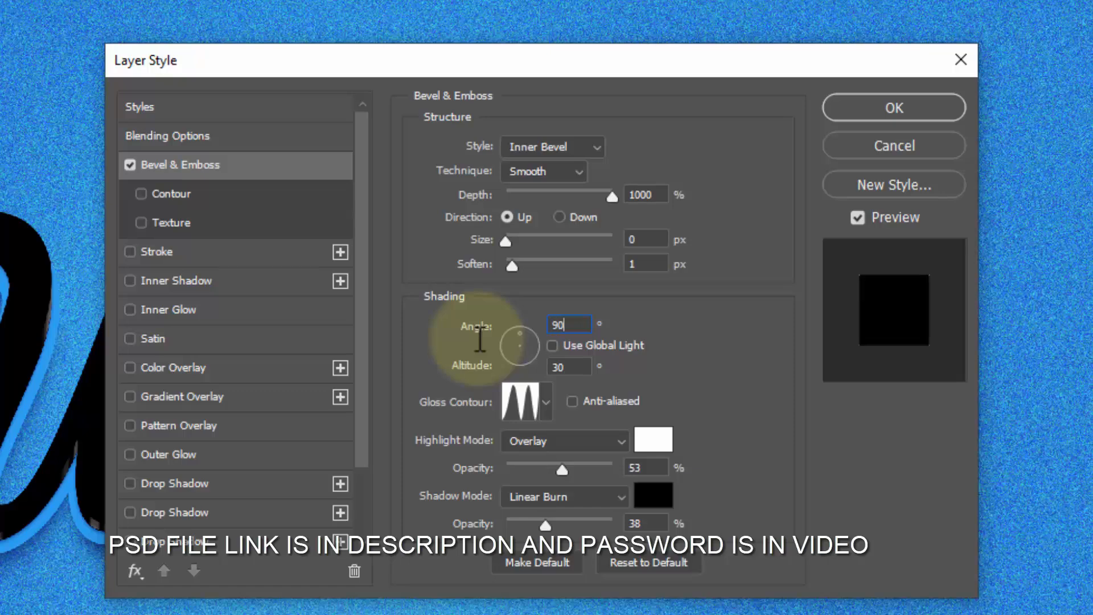
pyautogui.write('90')
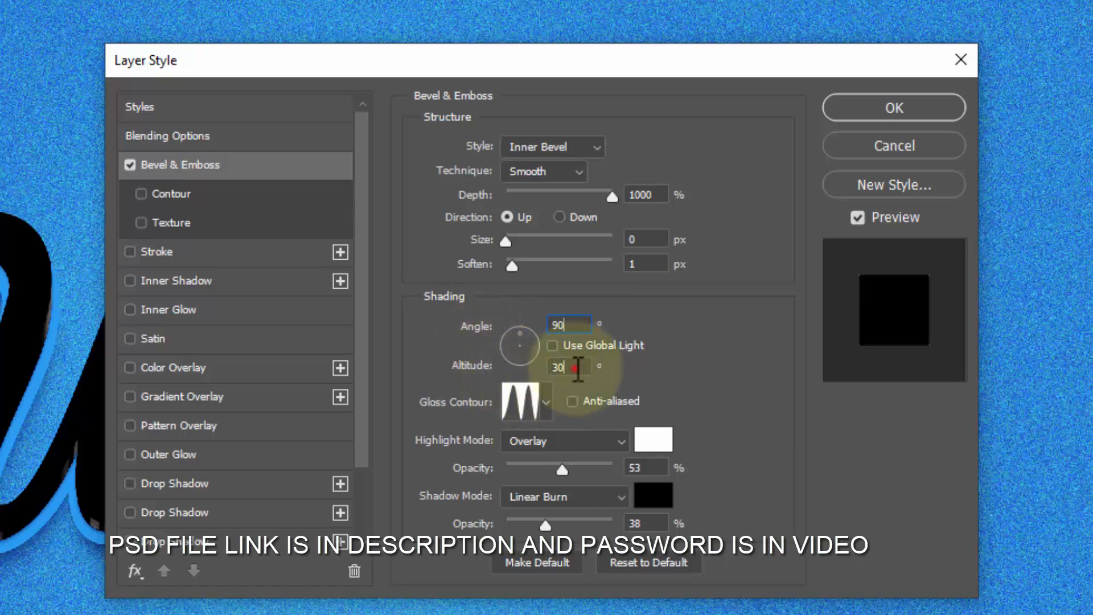
pyautogui.moveTo(575, 368); pyautogui.dragTo(432, 379)
pyautogui.click(519, 398)
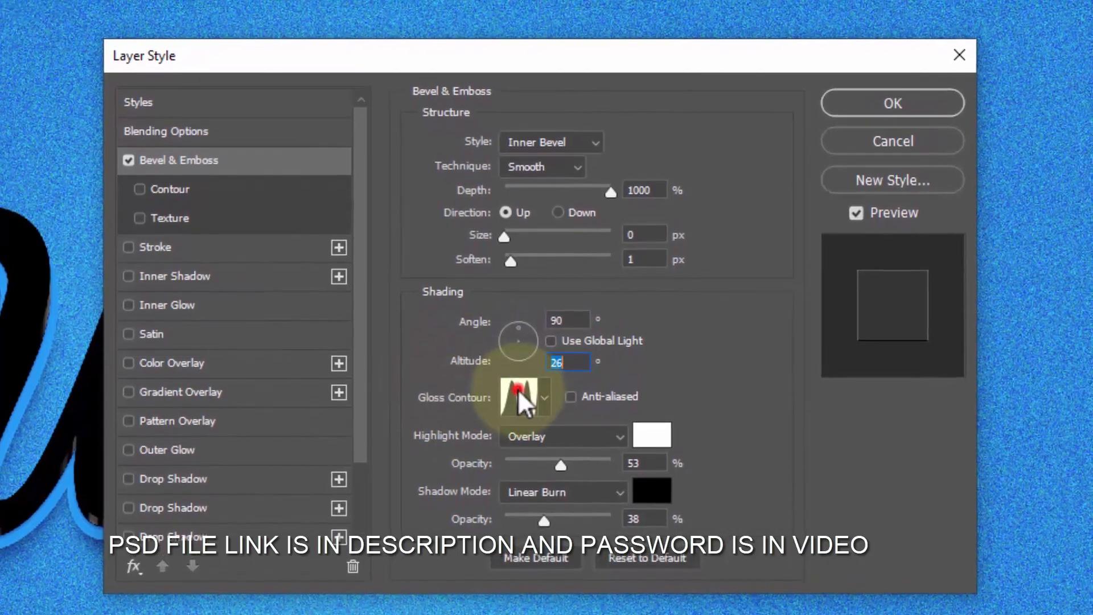
pyautogui.click(313, 80)
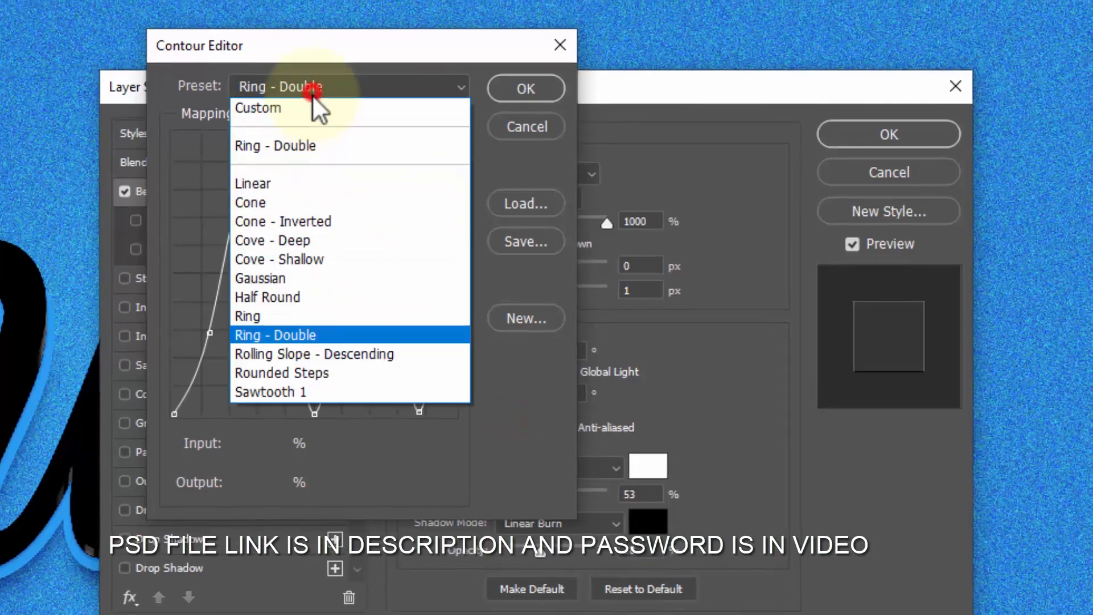
pyautogui.click(279, 179)
pyautogui.click(519, 89)
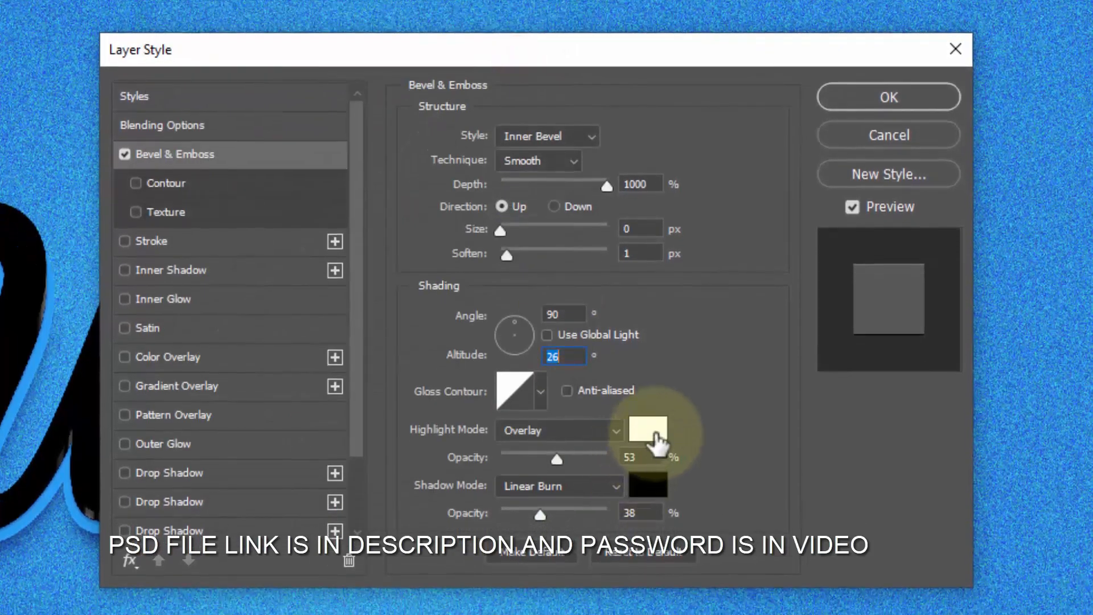
# Step: Set the bevel highlight to colour fff4f4 in Linear Dodge (Add) mode with 59% opacity
pyautogui.click(656, 436)
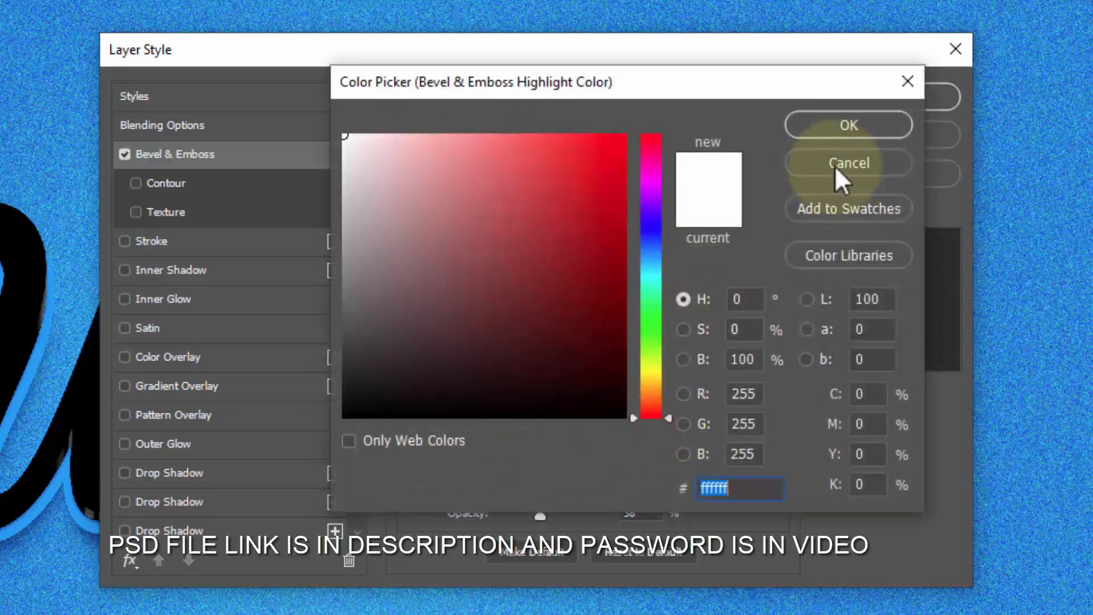
pyautogui.write('fff')
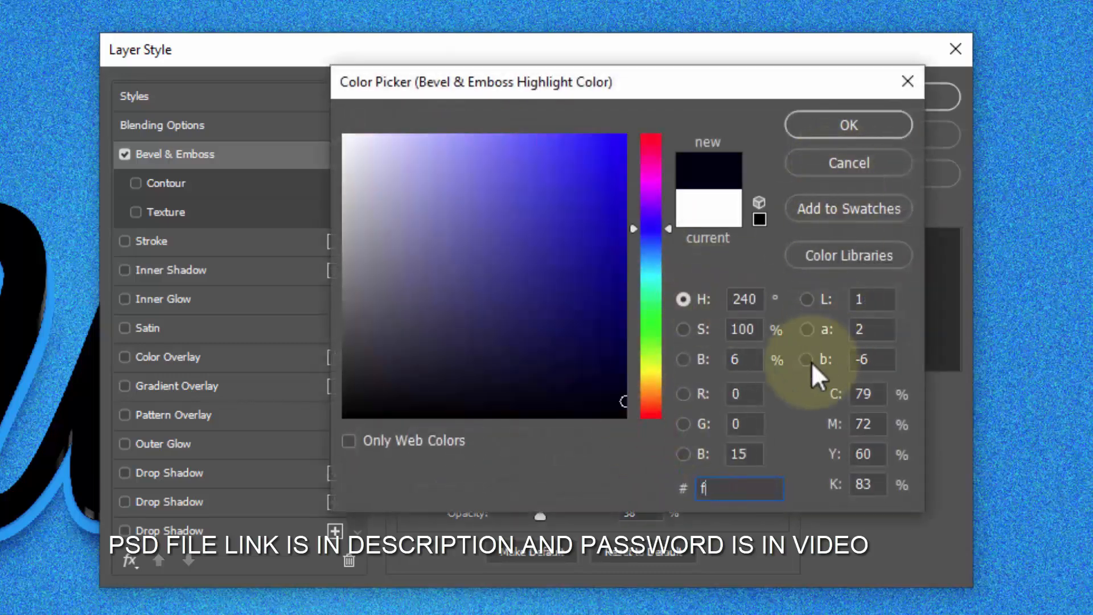
pyautogui.write('4f4')
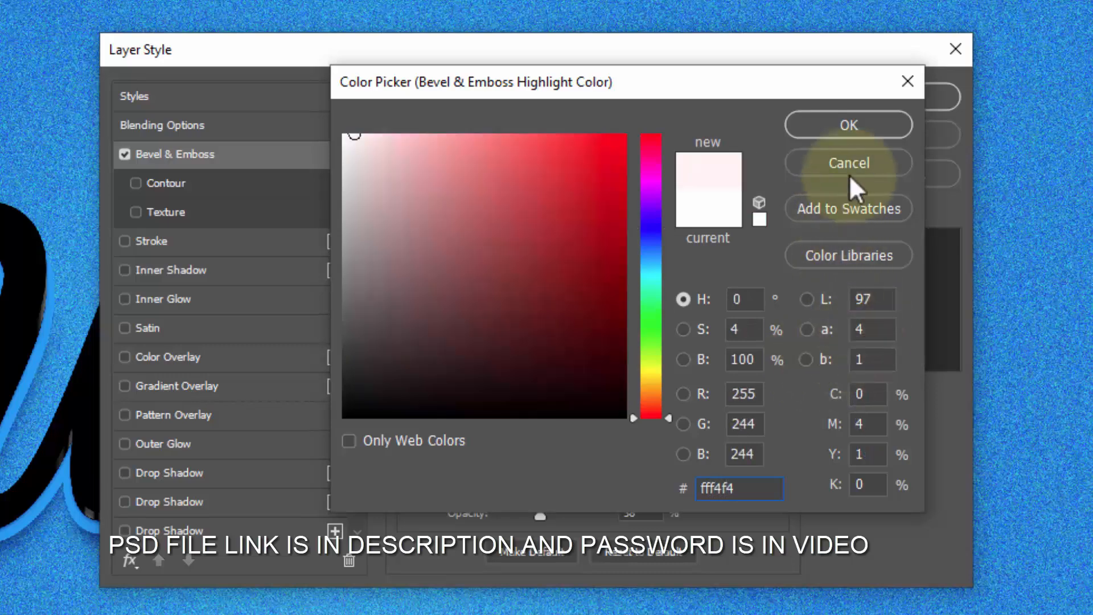
pyautogui.click(841, 128)
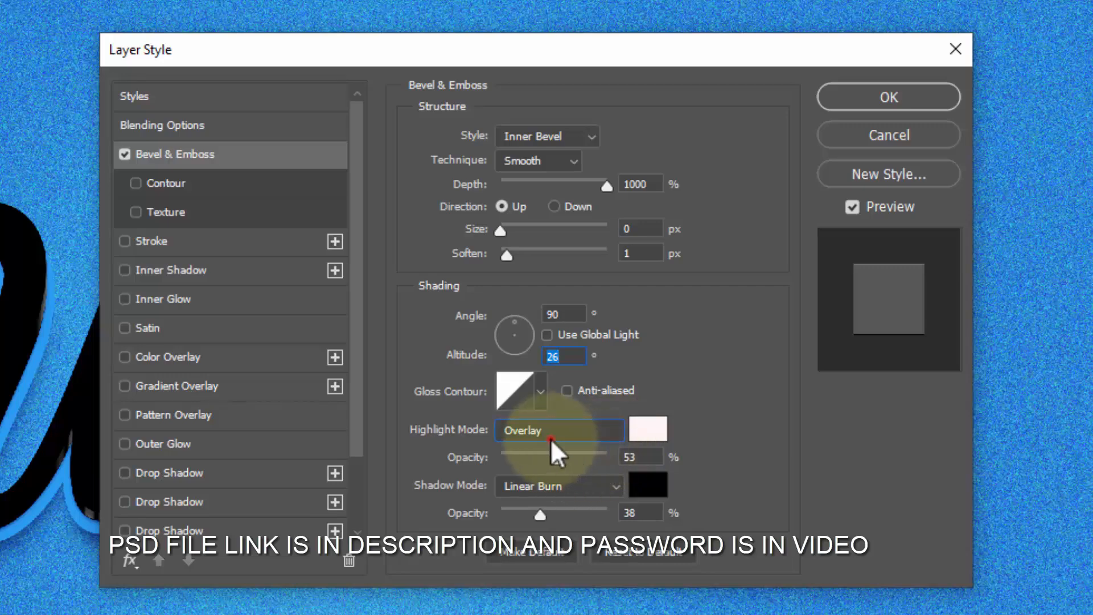
pyautogui.click(552, 438)
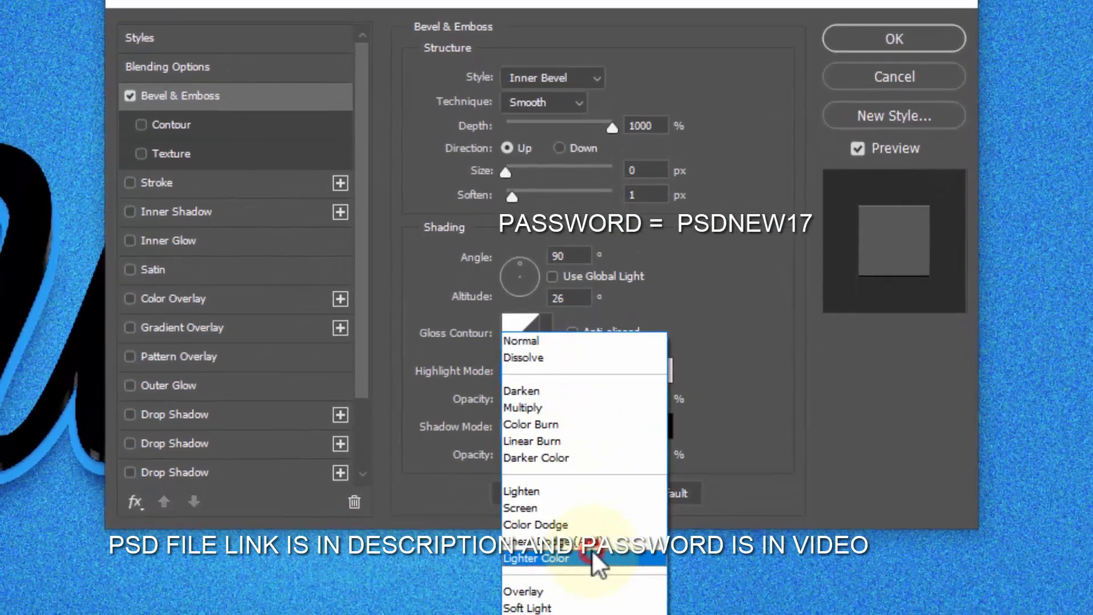
pyautogui.click(593, 546)
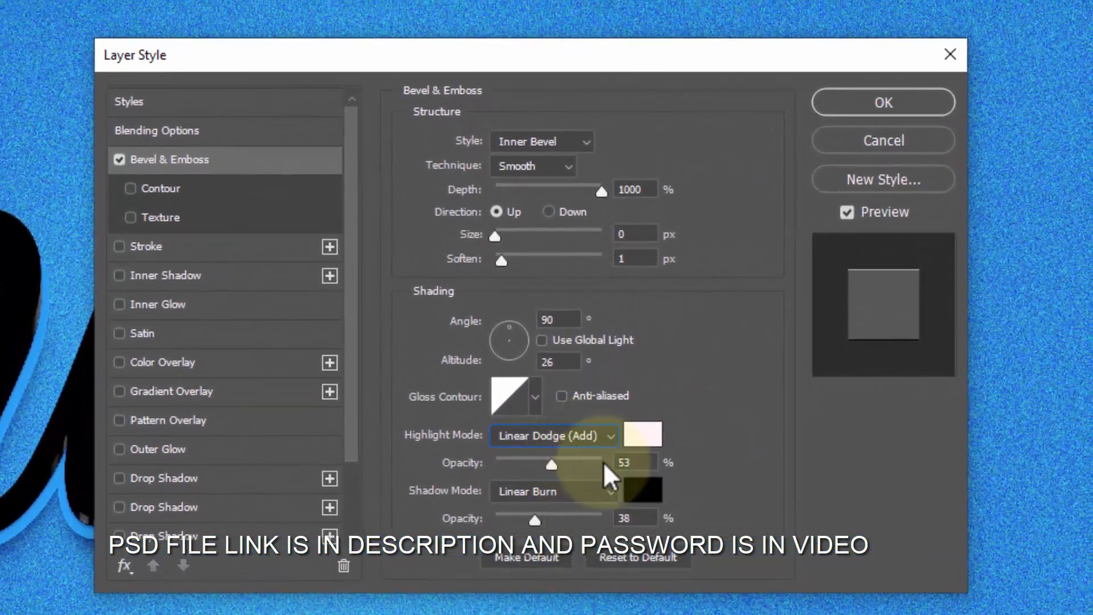
pyautogui.click(641, 460)
pyautogui.write('59')
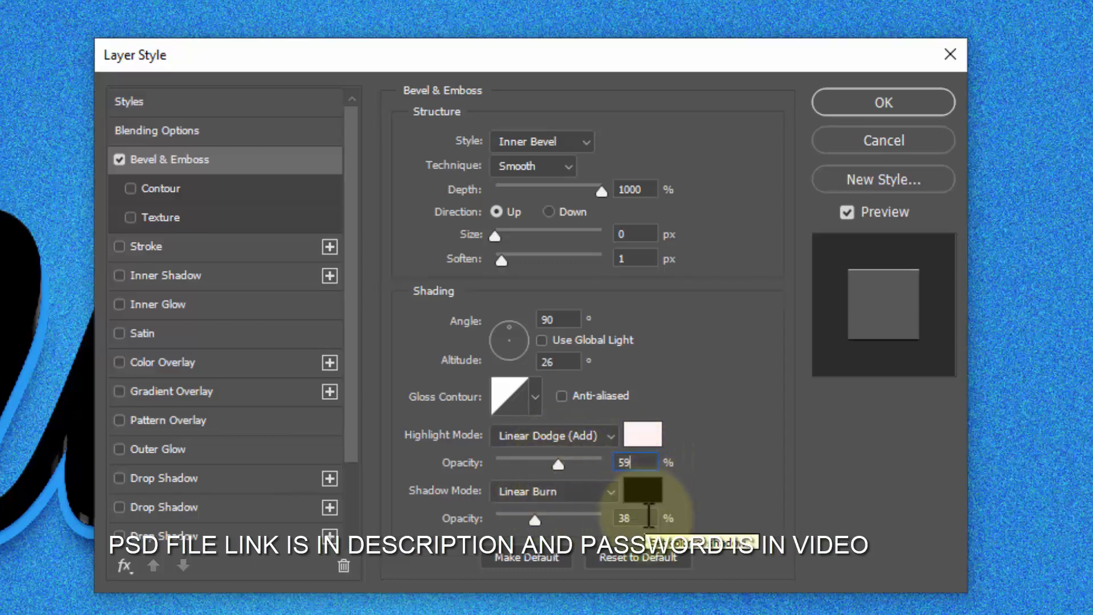
# Step: Set the bevel shadow to colour 181818 with 25% opacity, keeping the Linear Burn mode
pyautogui.click(639, 497)
pyautogui.write('181818')
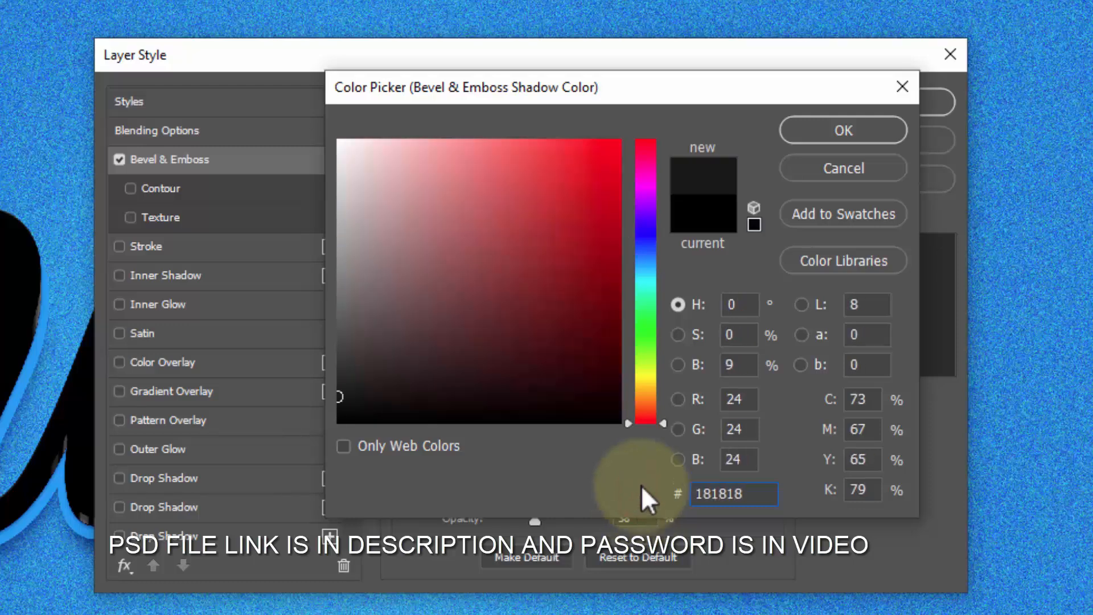
pyautogui.click(829, 126)
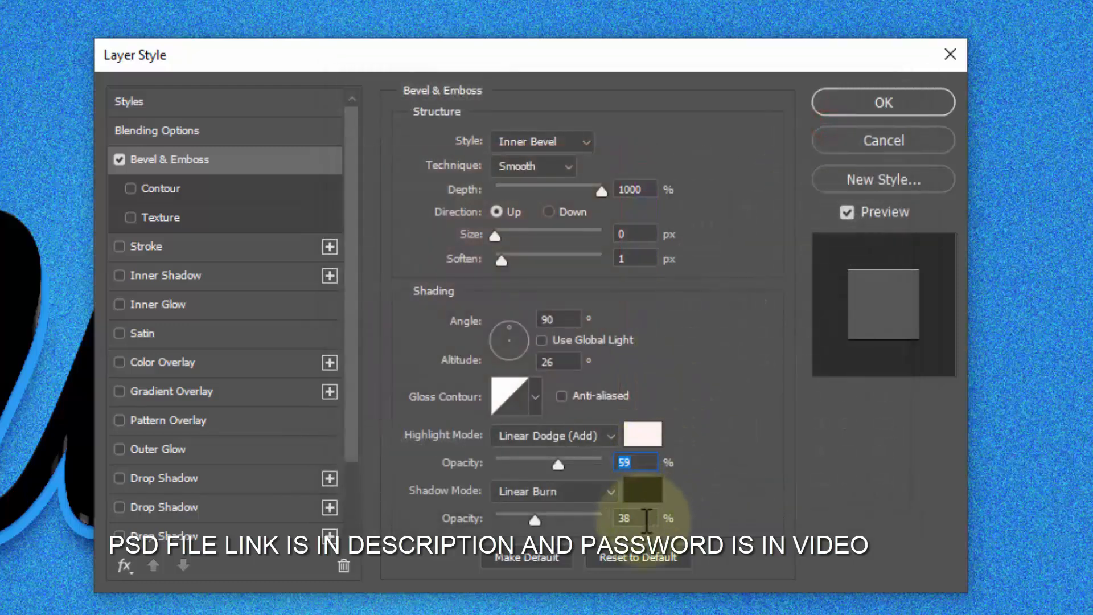
pyautogui.click(624, 518)
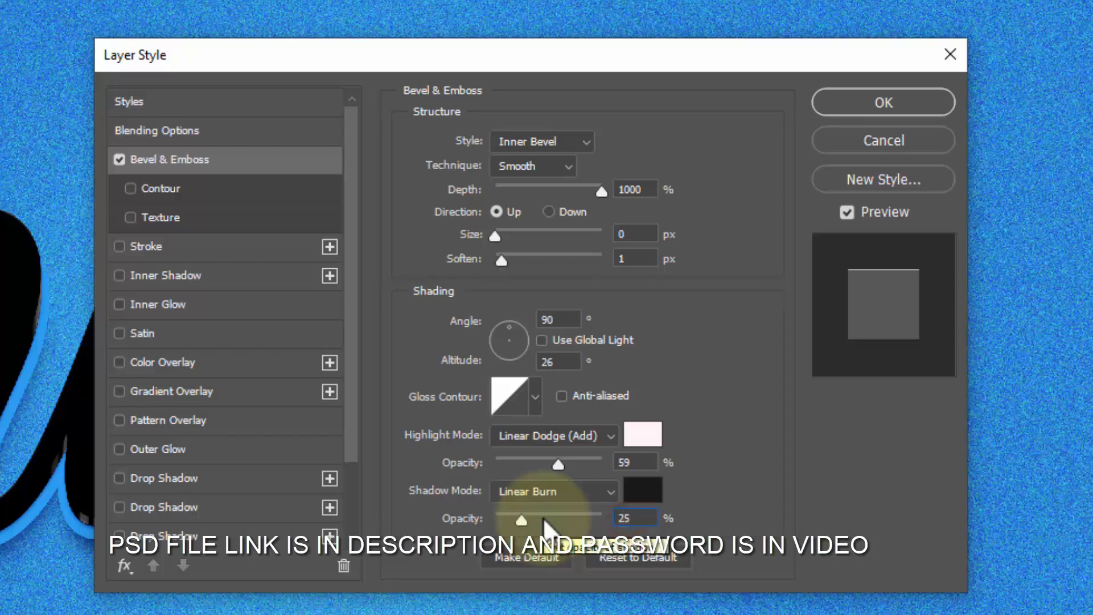
# Step: Add a Multiply inner shadow in colour cdcdcd with 29% opacity, 90° angle, 0% choke and the Half Round contour
pyautogui.click(185, 281)
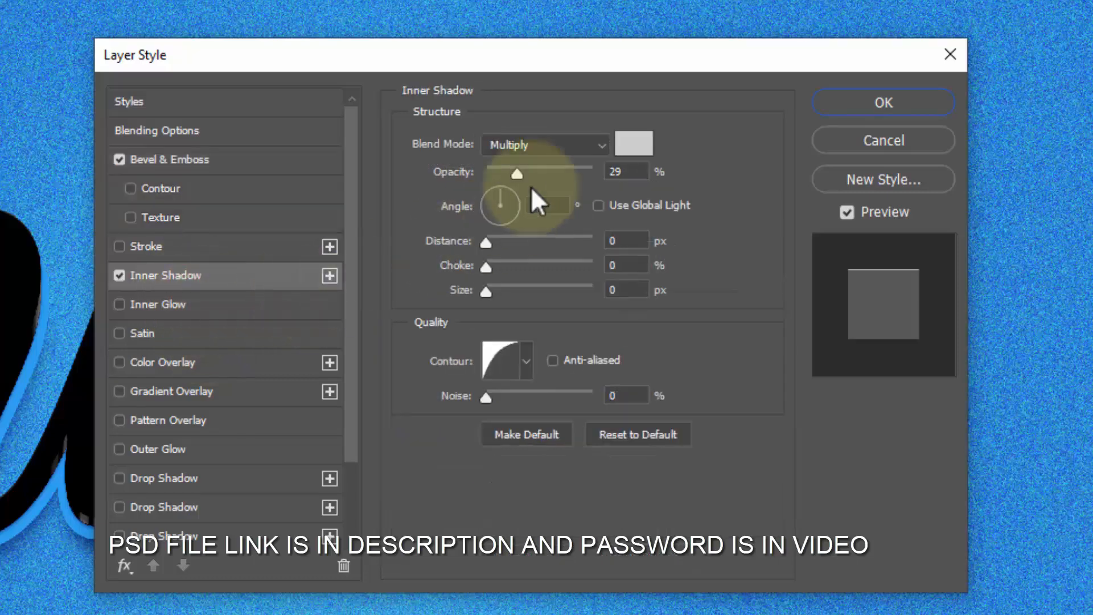
pyautogui.click(637, 149)
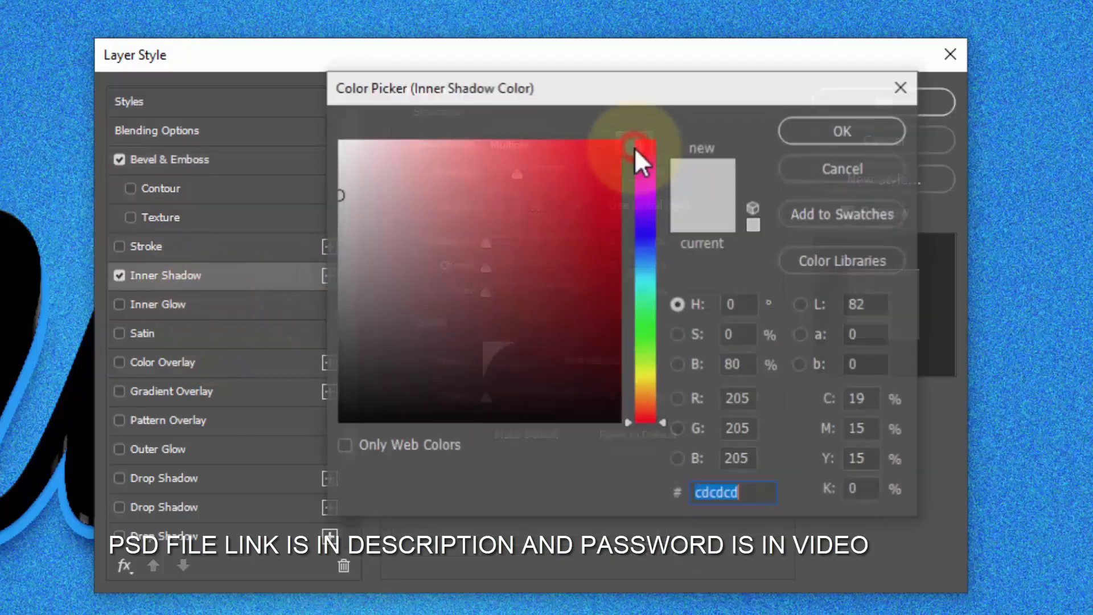
pyautogui.click(845, 132)
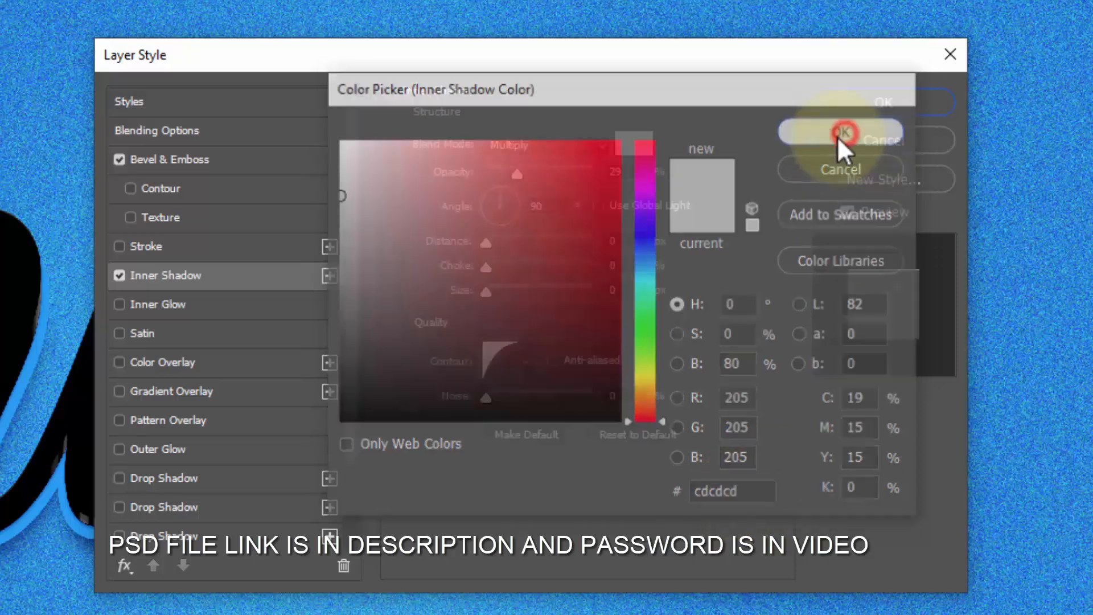
pyautogui.click(621, 171)
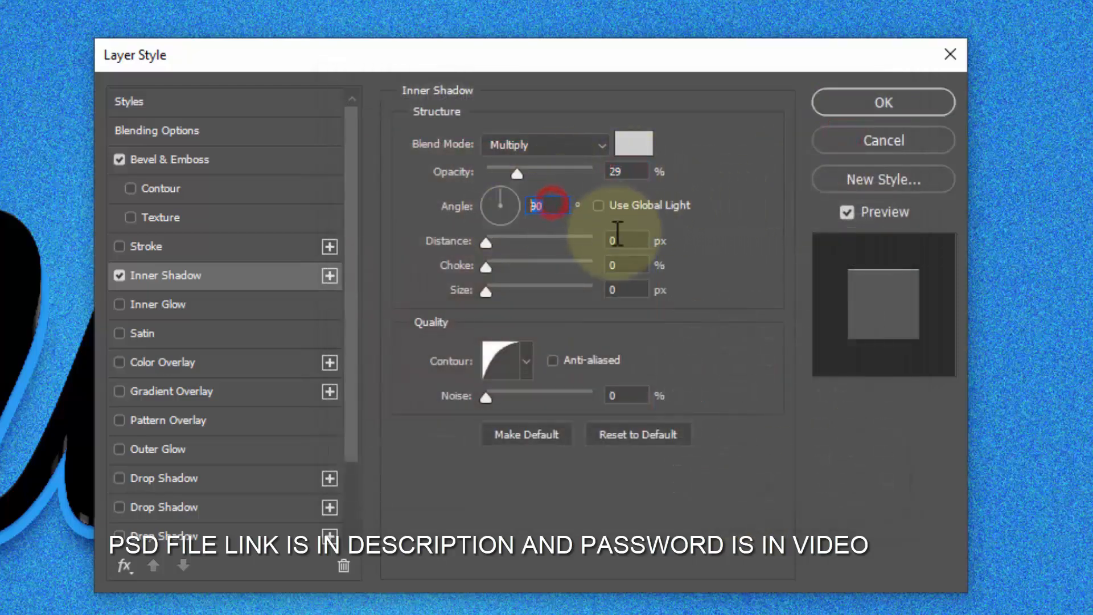
pyautogui.click(640, 264)
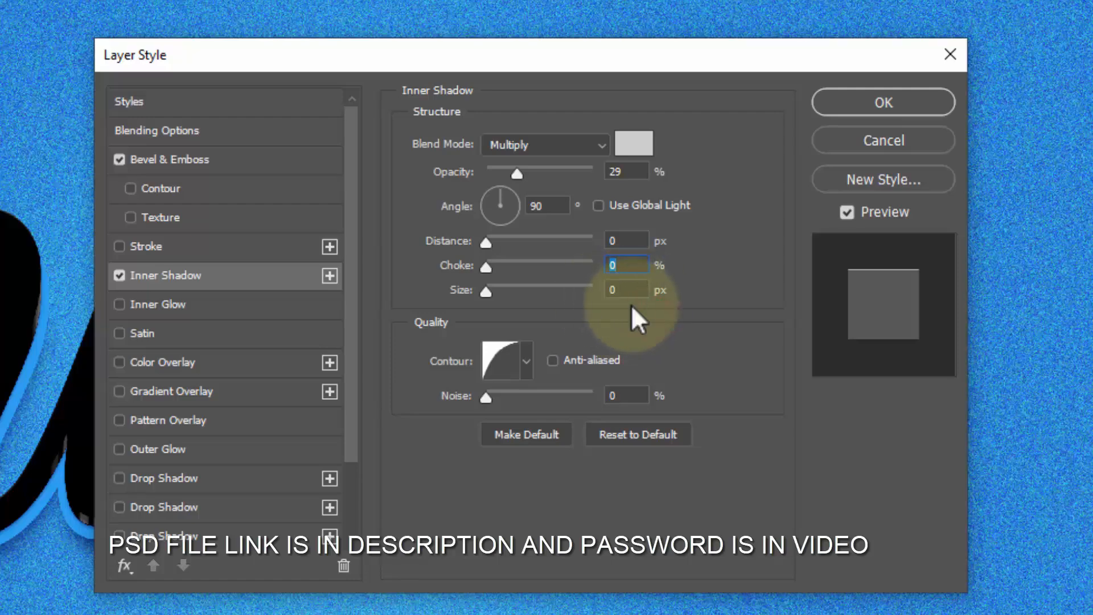
pyautogui.click(499, 364)
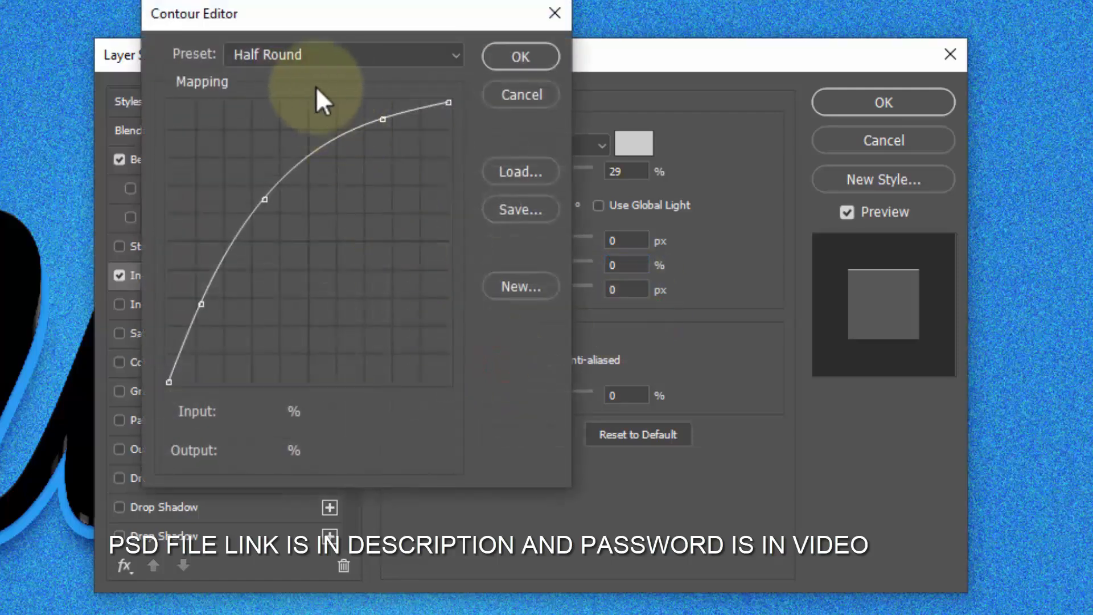
pyautogui.click(507, 57)
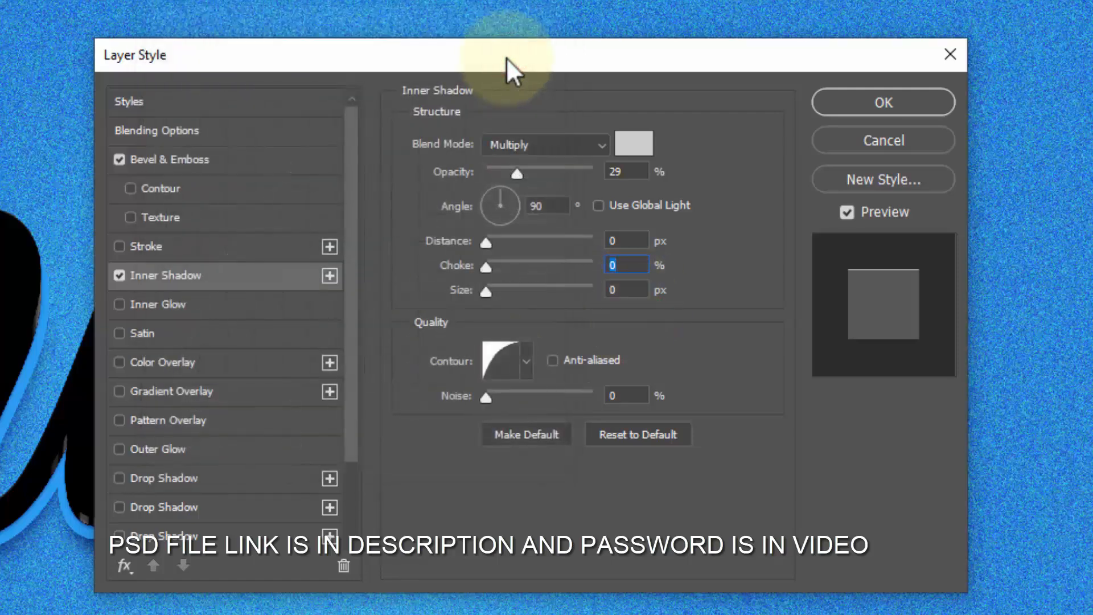
# Step: Add a Color Dodge inner glow with 17% opacity in colour ffffff
pyautogui.click(185, 312)
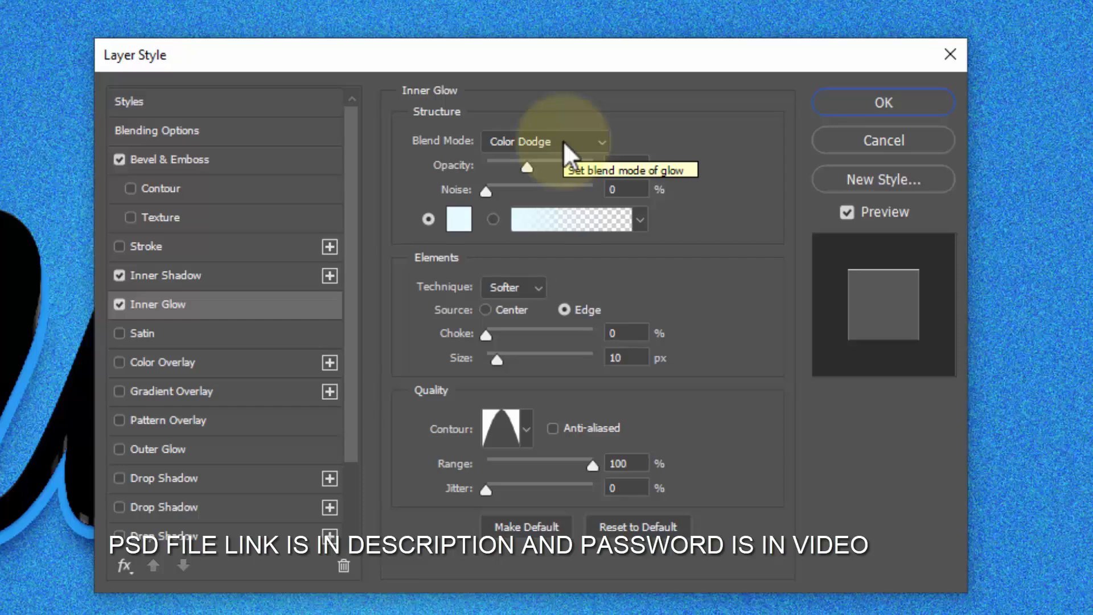
pyautogui.click(625, 165)
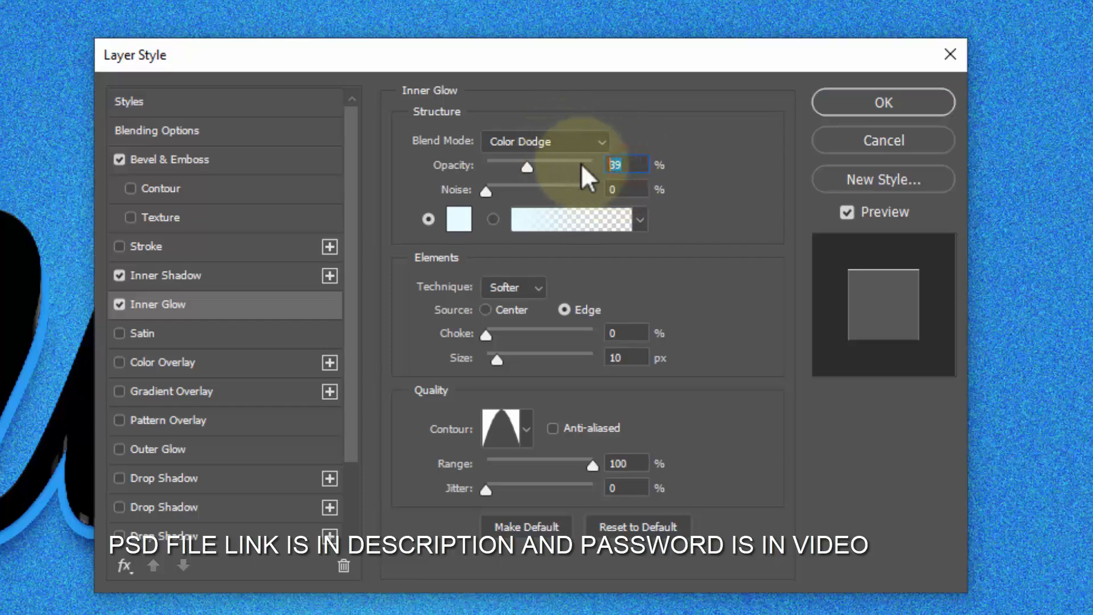
pyautogui.write('17')
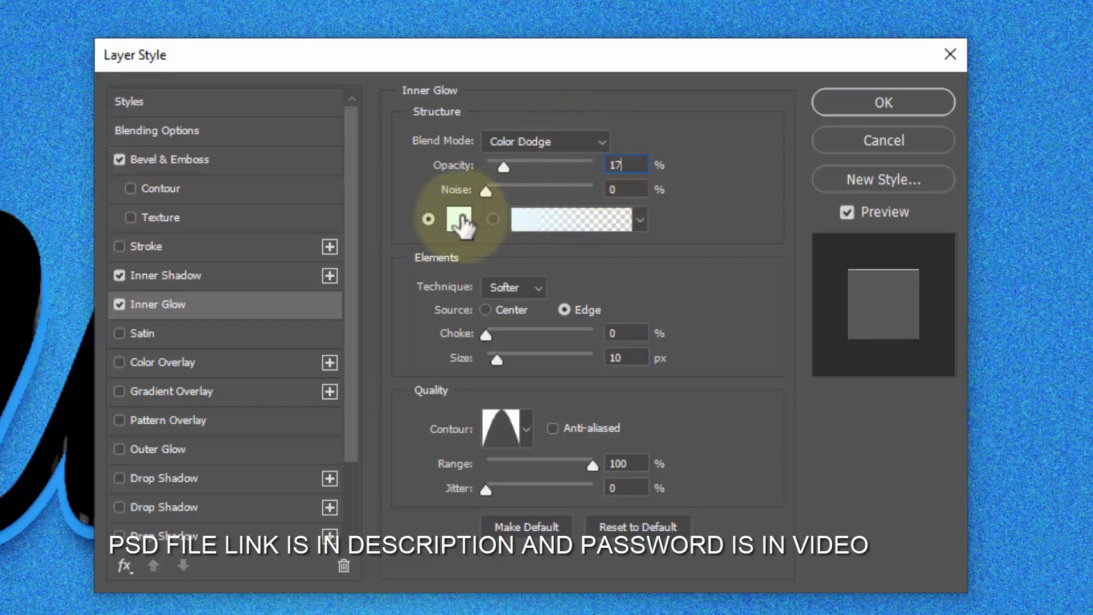
pyautogui.click(460, 219)
pyautogui.moveTo(435, 239); pyautogui.dragTo(276, 105)
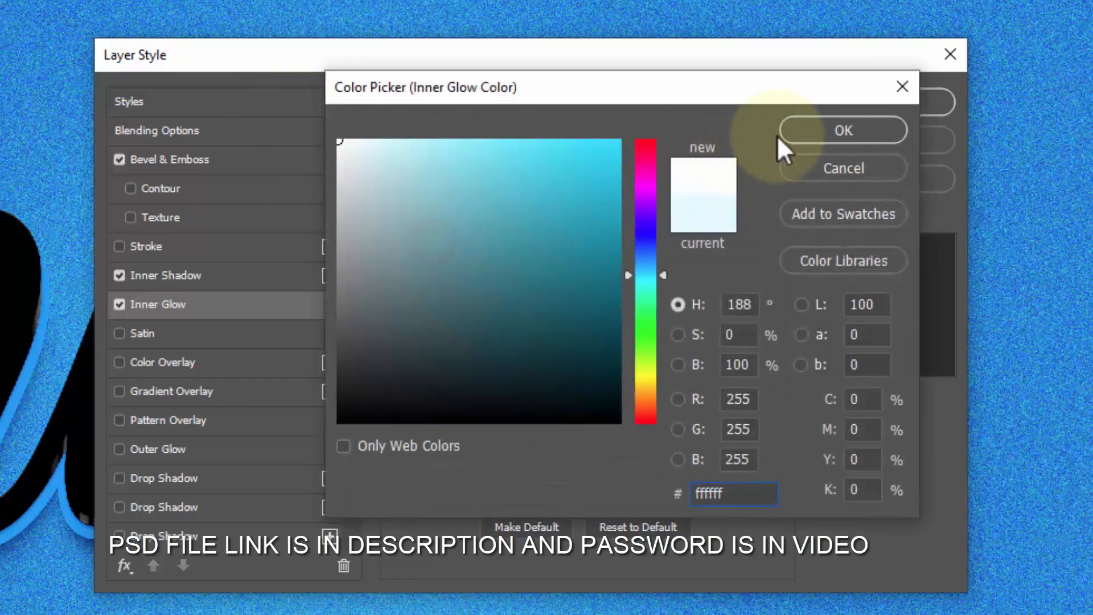
pyautogui.click(817, 128)
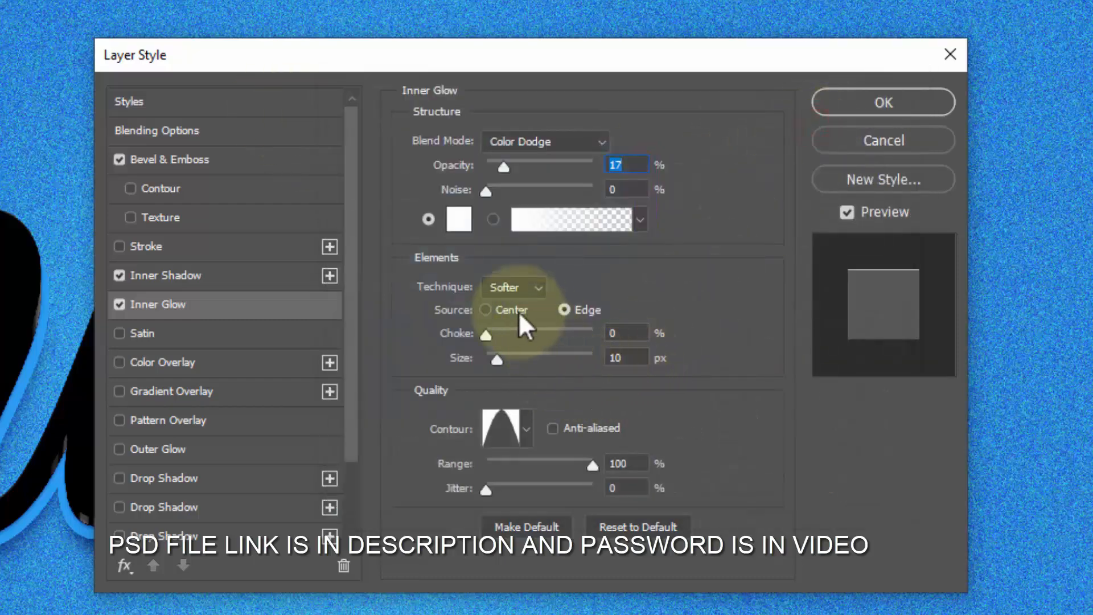
# Step: Set the inner glow source to Center and its choke to 17%
pyautogui.click(514, 309)
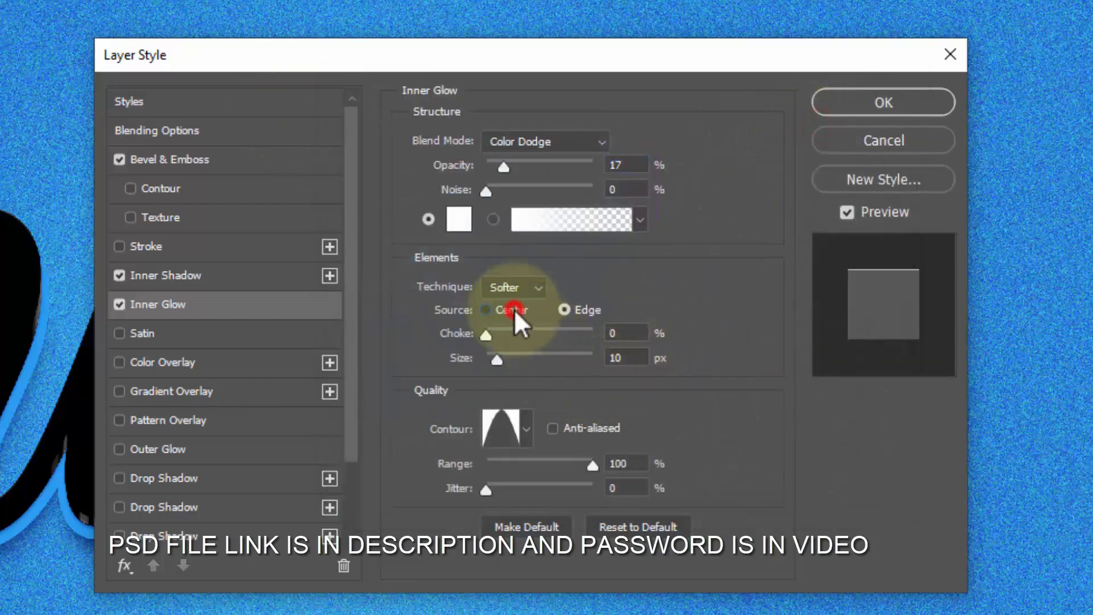
pyautogui.click(639, 332)
pyautogui.write('17')
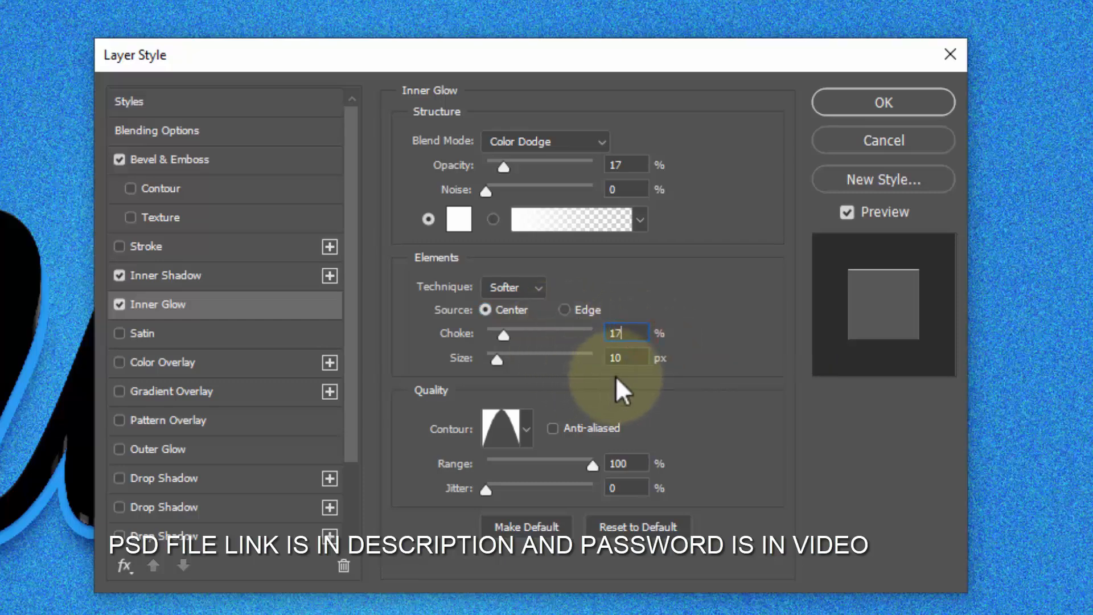
# Step: Set the inner glow size to 9 px with the Linear contour, keeping 100% range and 0% jitter
pyautogui.click(631, 359)
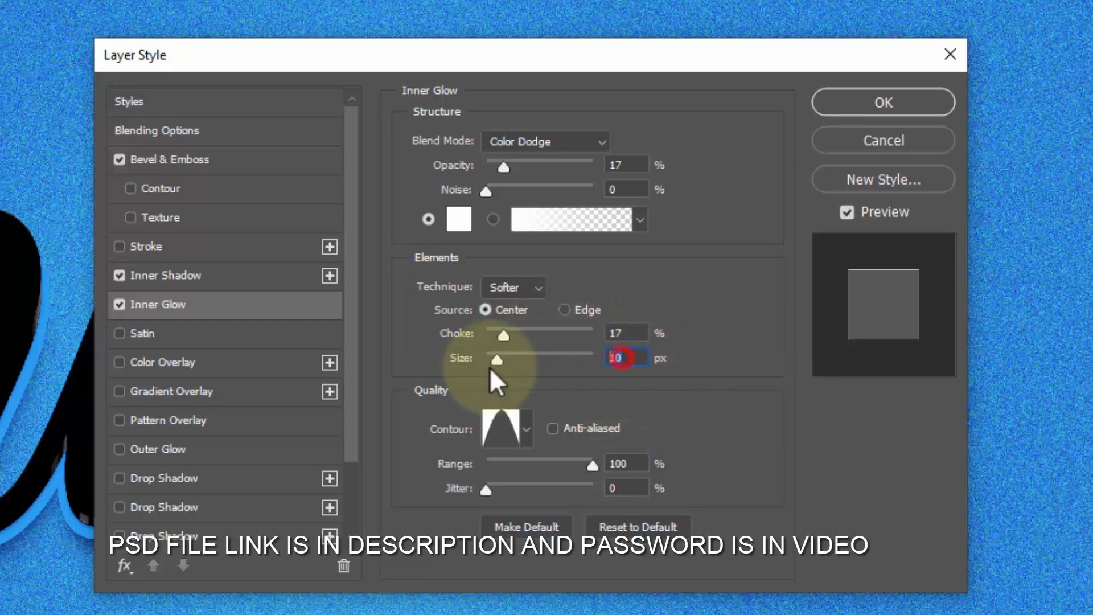
pyautogui.write('9')
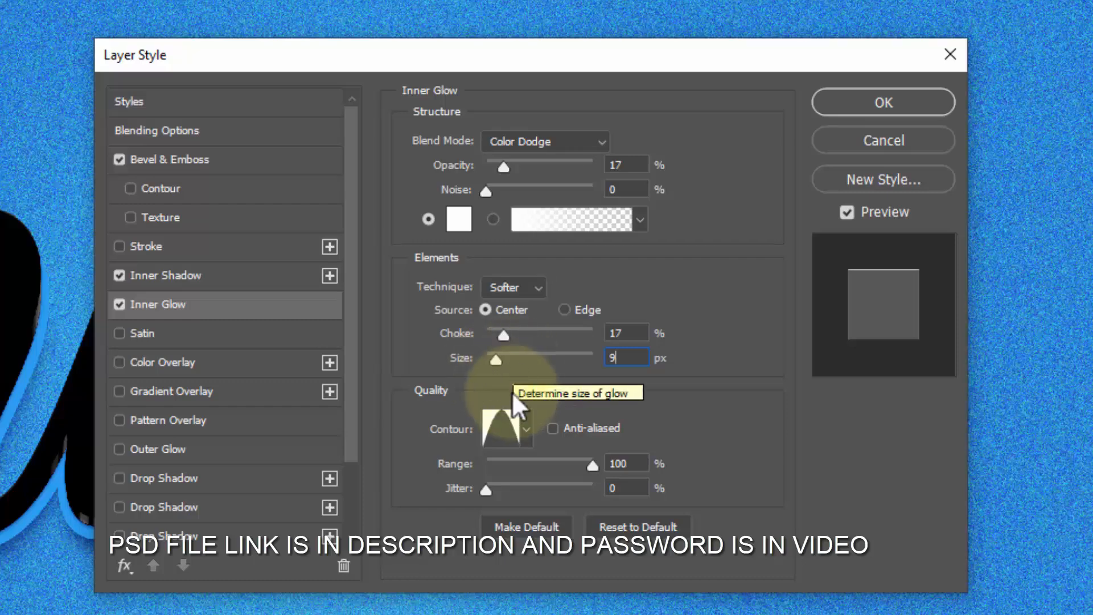
pyautogui.click(499, 430)
pyautogui.click(316, 59)
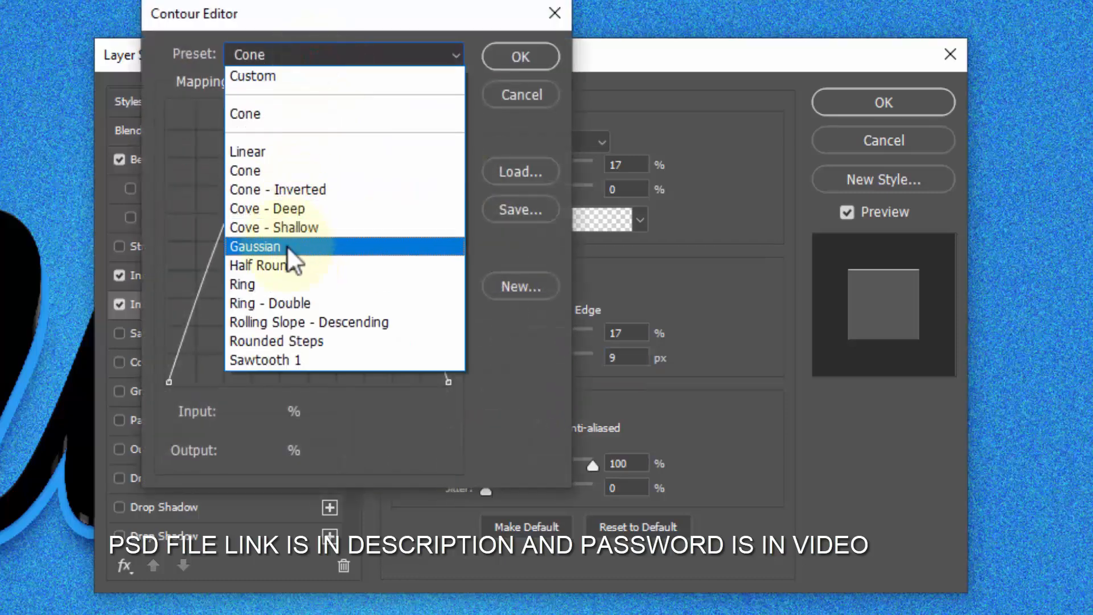
pyautogui.click(272, 151)
pyautogui.click(520, 59)
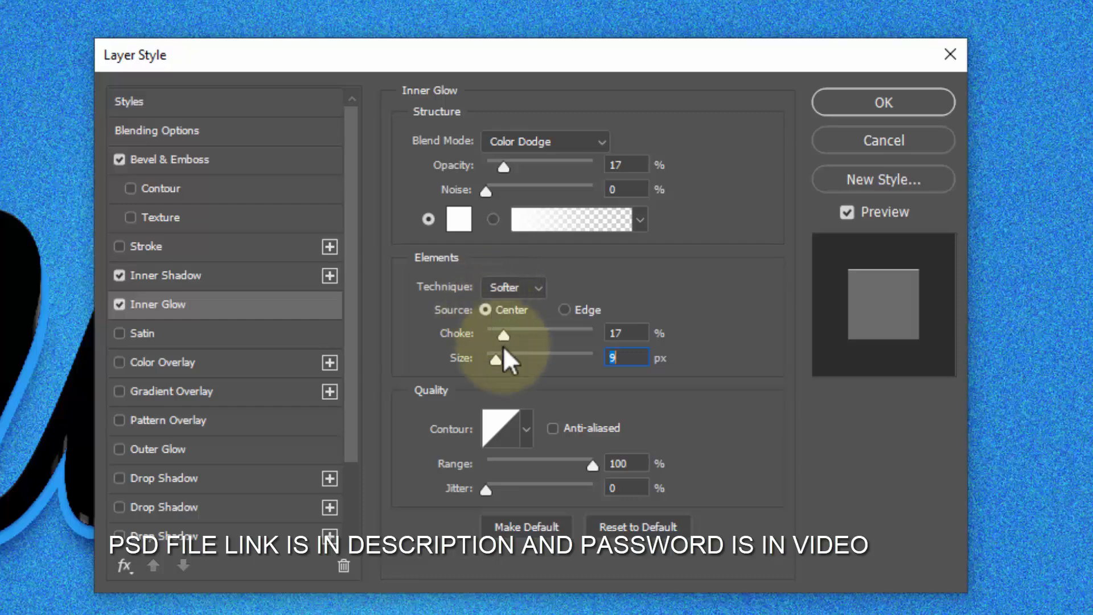
pyautogui.click(629, 487)
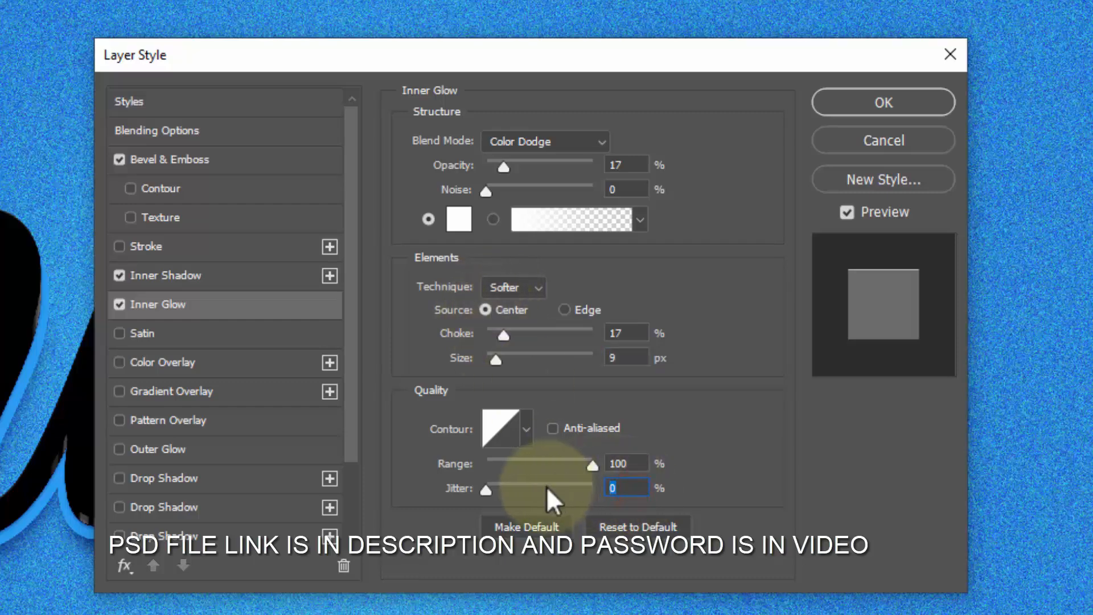
# Step: Add a Linear Burn satin effect in white with 65% opacity, 90° angle, 10 px distance, 9 px size and an anti-aliased, inverted contour
pyautogui.click(142, 333)
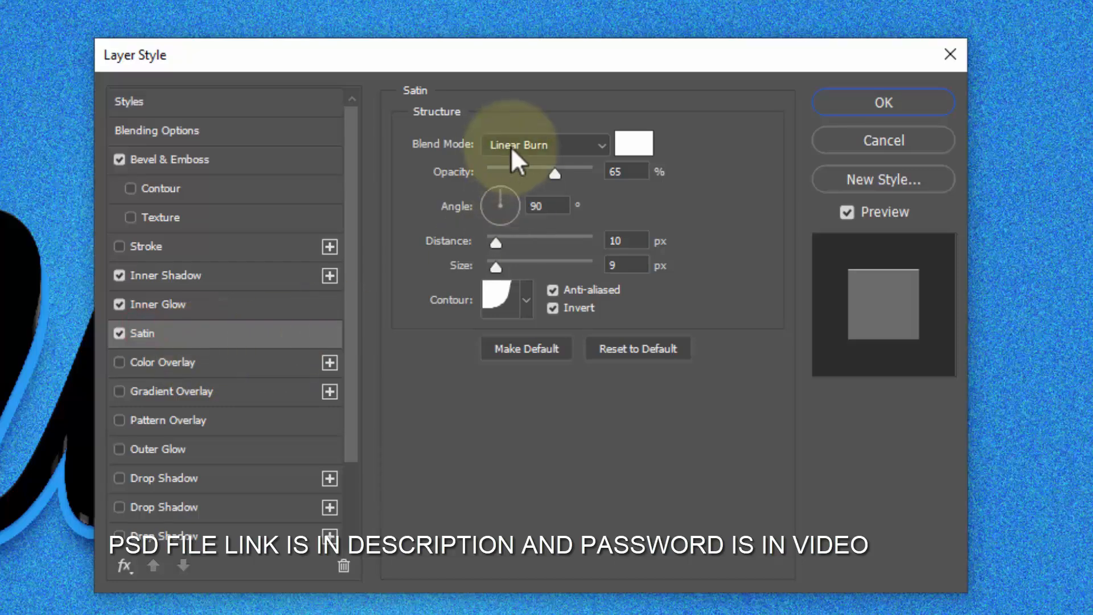
pyautogui.click(640, 145)
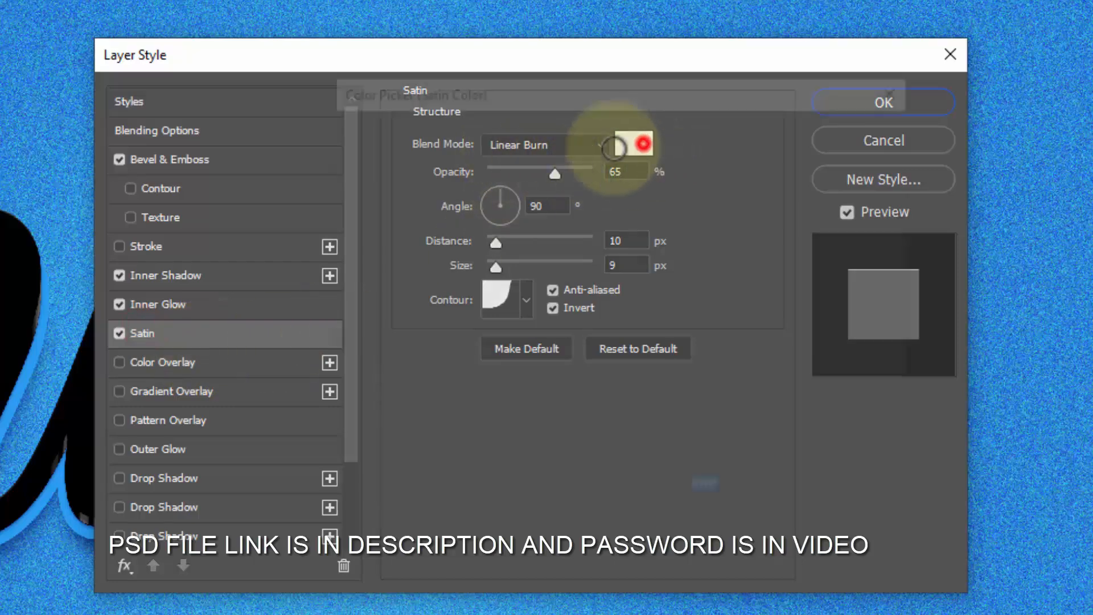
pyautogui.click(726, 492)
pyautogui.click(809, 129)
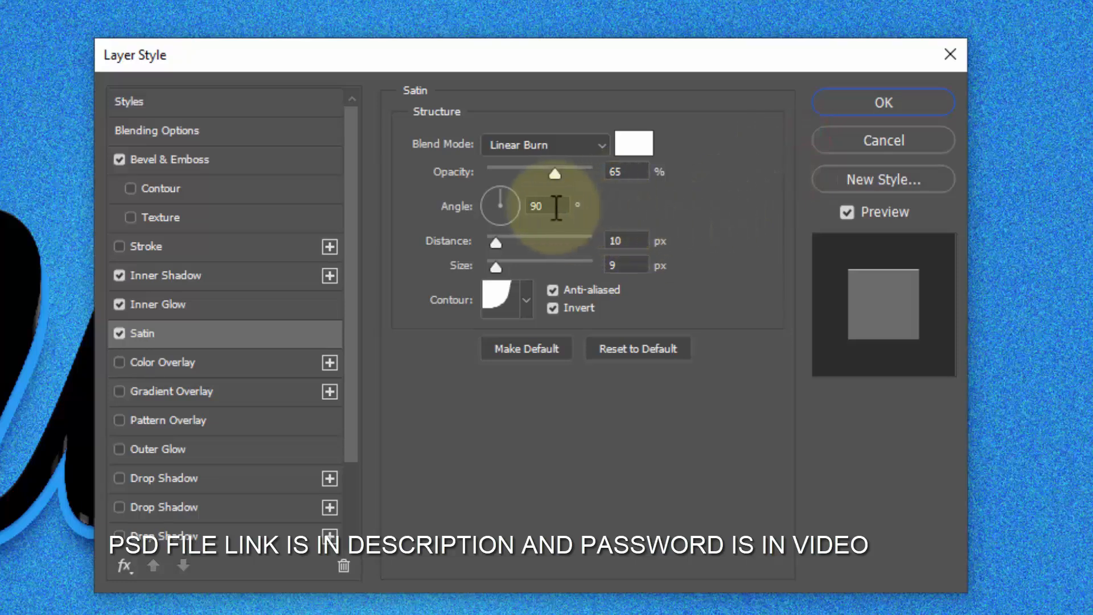
pyautogui.click(636, 173)
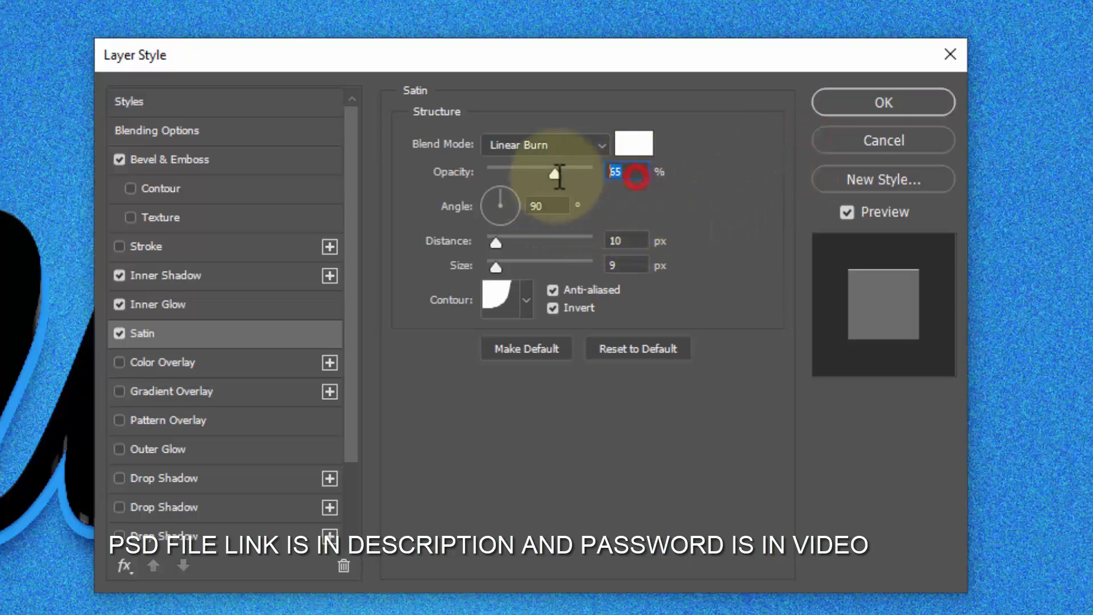
pyautogui.click(544, 207)
pyautogui.click(629, 239)
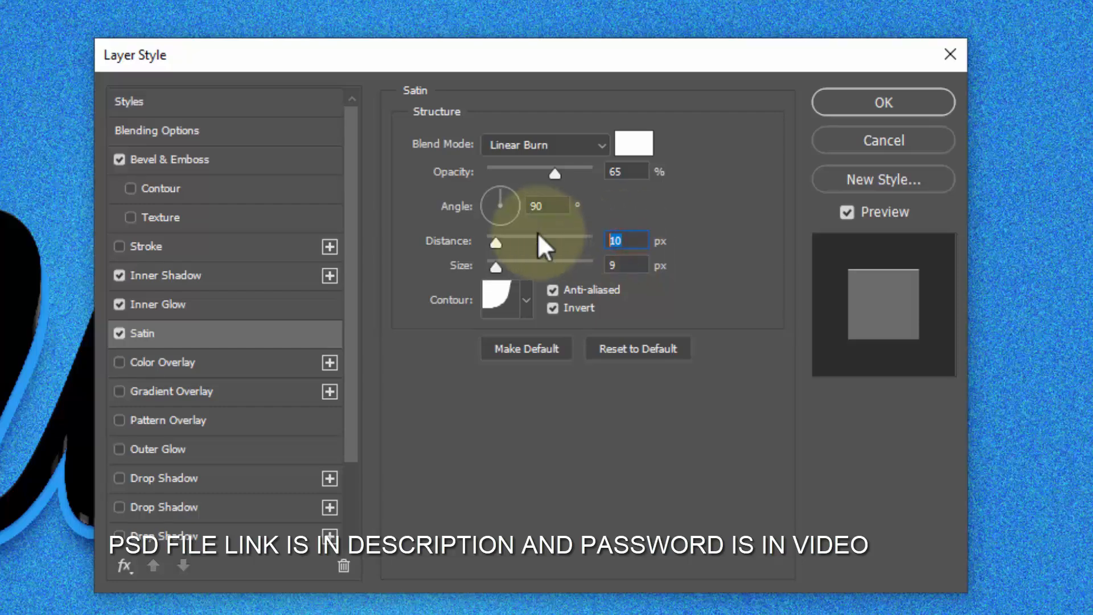
pyautogui.click(619, 265)
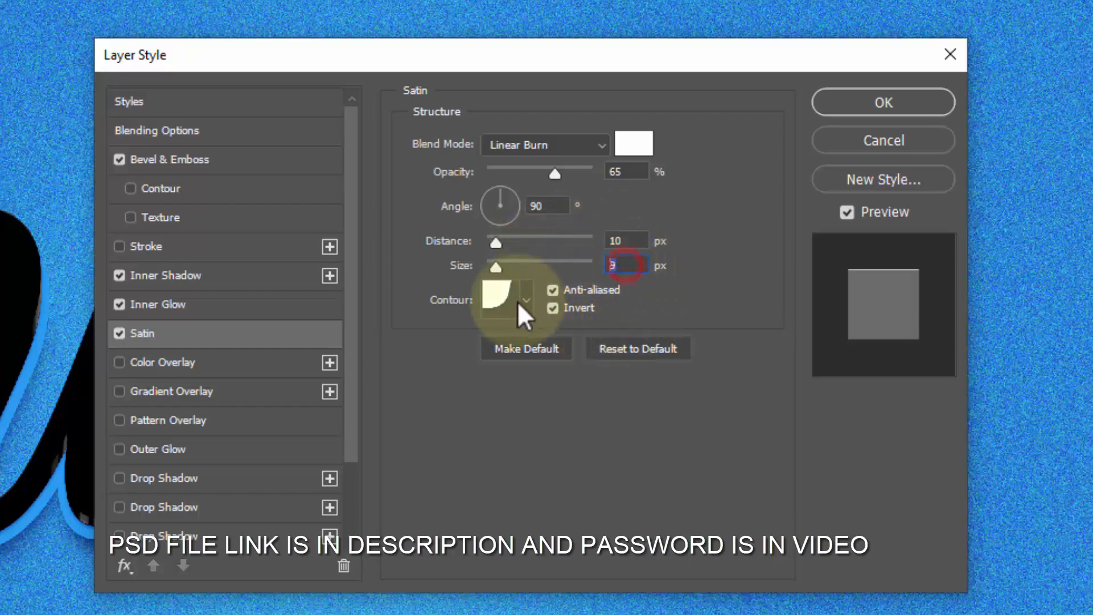
pyautogui.click(524, 301)
pyautogui.click(493, 365)
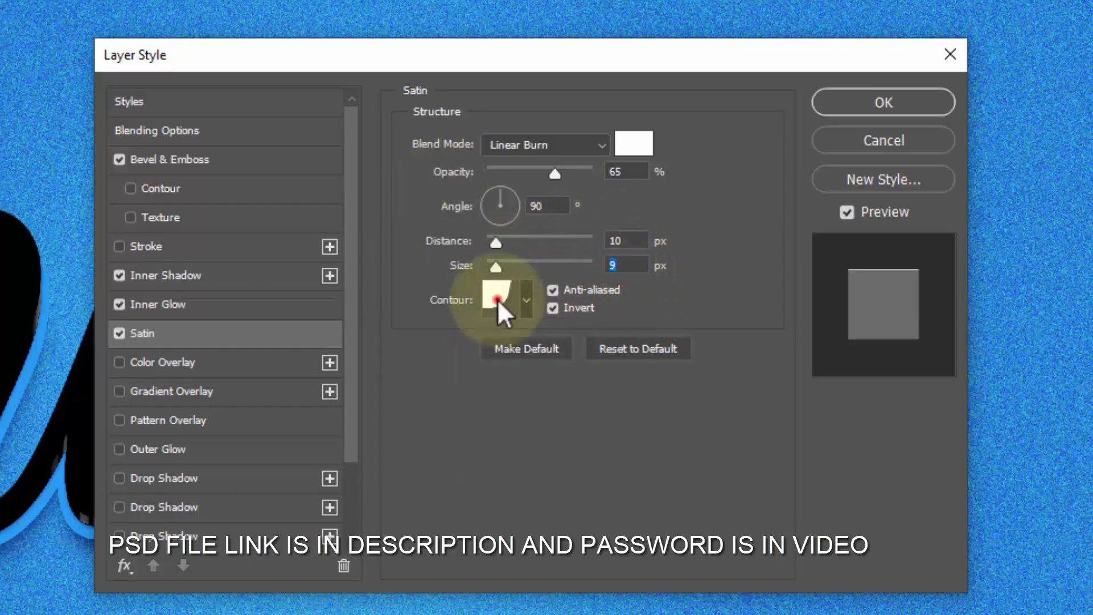
pyautogui.click(498, 297)
pyautogui.click(497, 62)
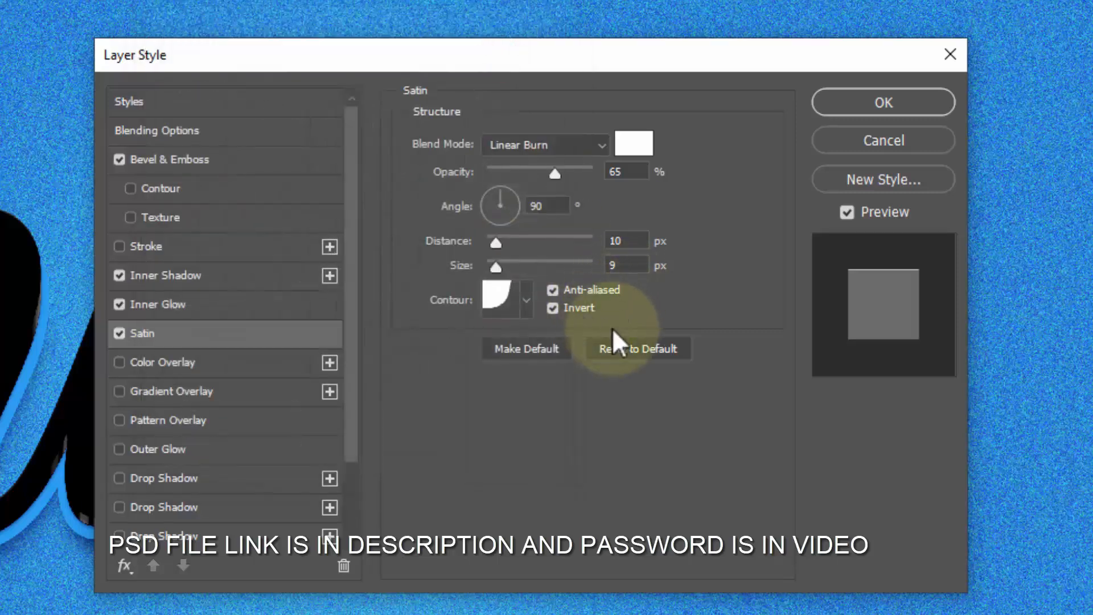
# Step: Add a gradient overlay with the Normal blend mode and 65% opacity
pyautogui.click(179, 390)
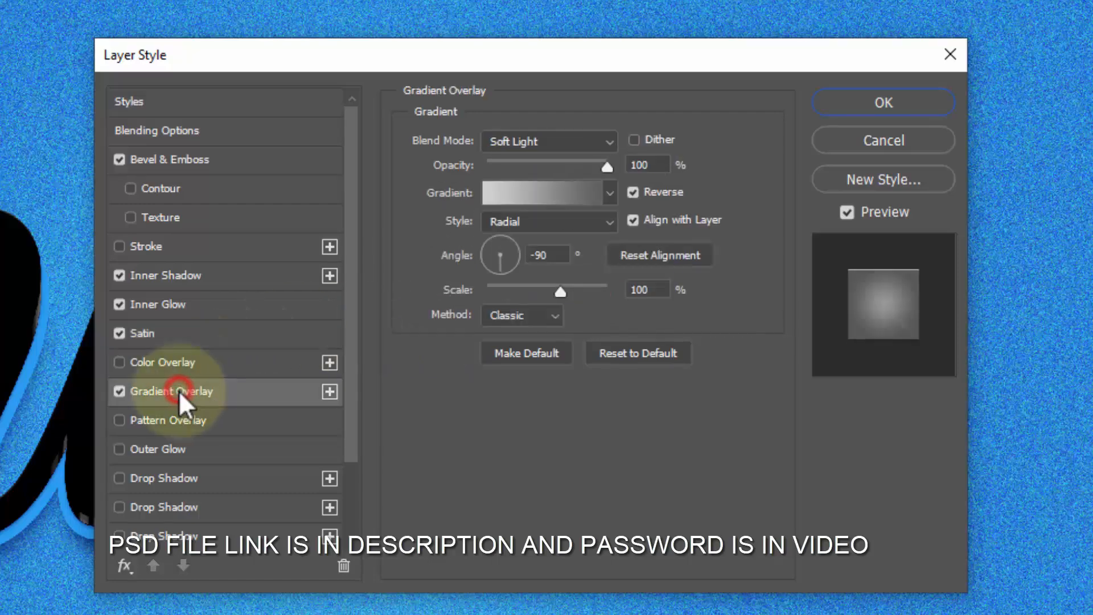
pyautogui.click(539, 144)
pyautogui.scroll(3, 540, 145)
pyautogui.click(535, 160)
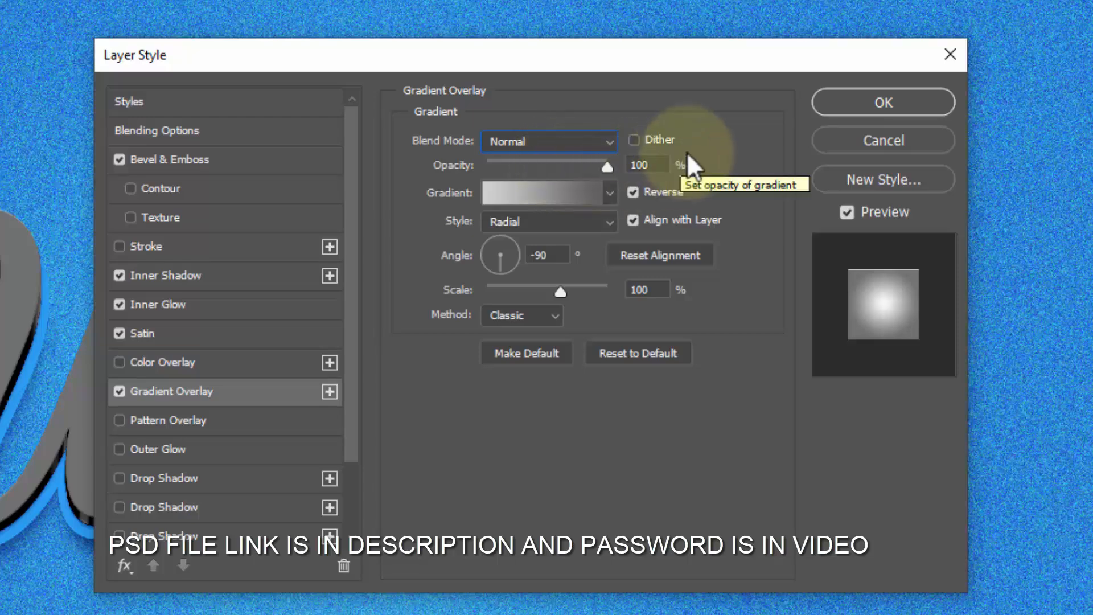
pyautogui.click(655, 165)
pyautogui.write('65')
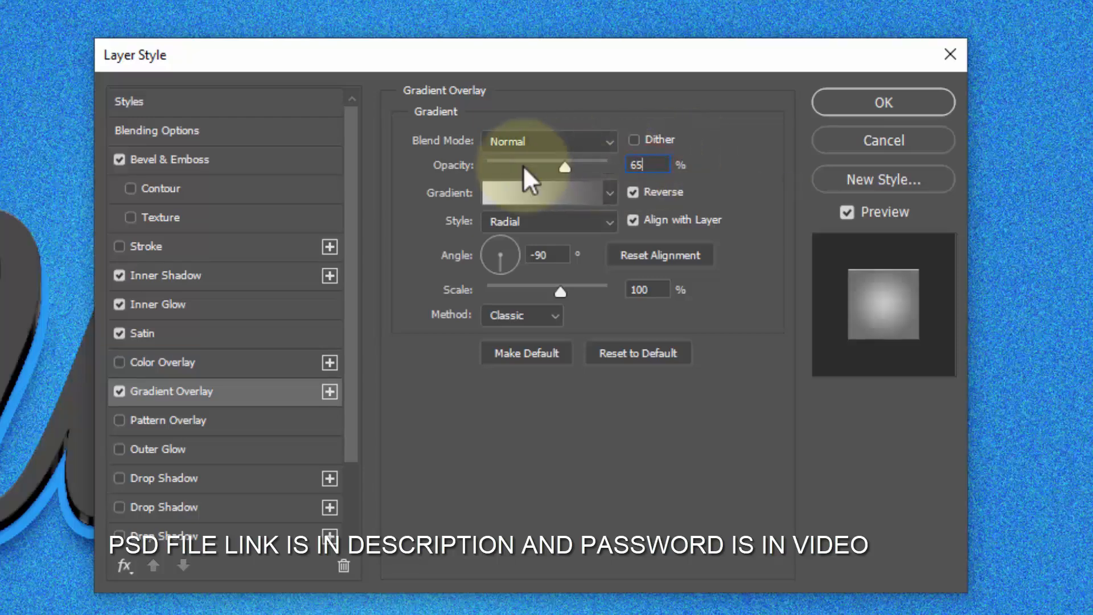
# Step: Set the starting colour stop of the overlay gradient to ffffff
pyautogui.click(495, 197)
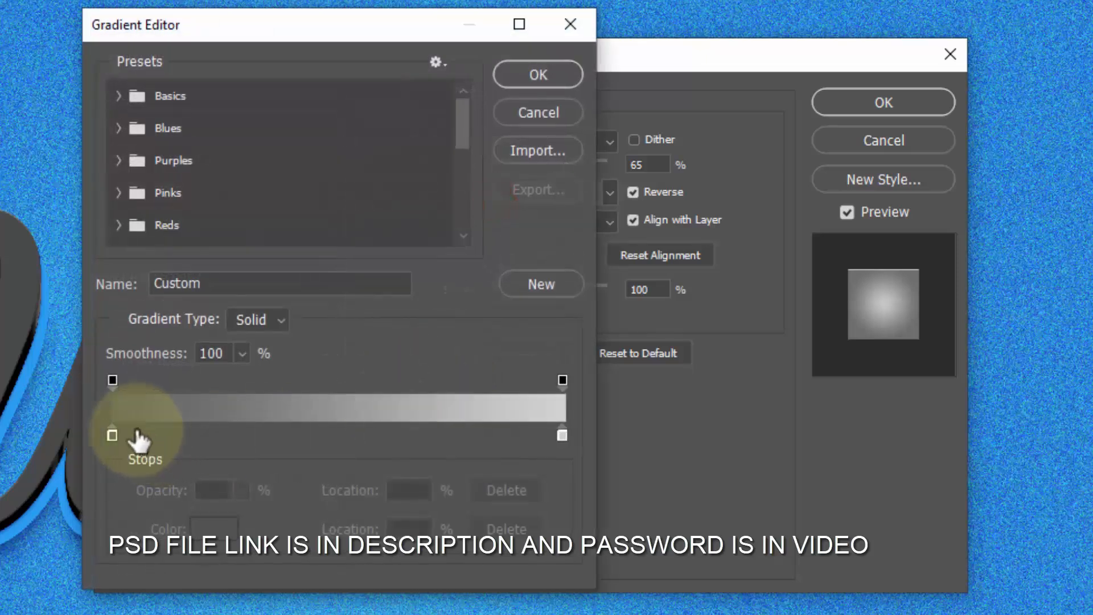
pyautogui.click(109, 433)
pyautogui.click(211, 528)
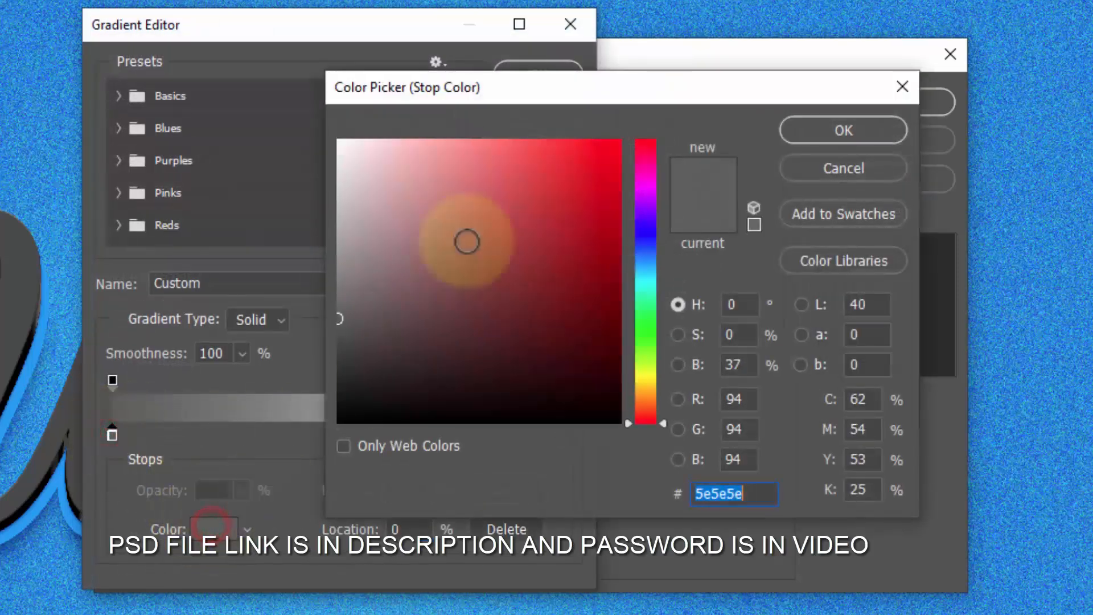
pyautogui.moveTo(464, 189); pyautogui.dragTo(288, 107)
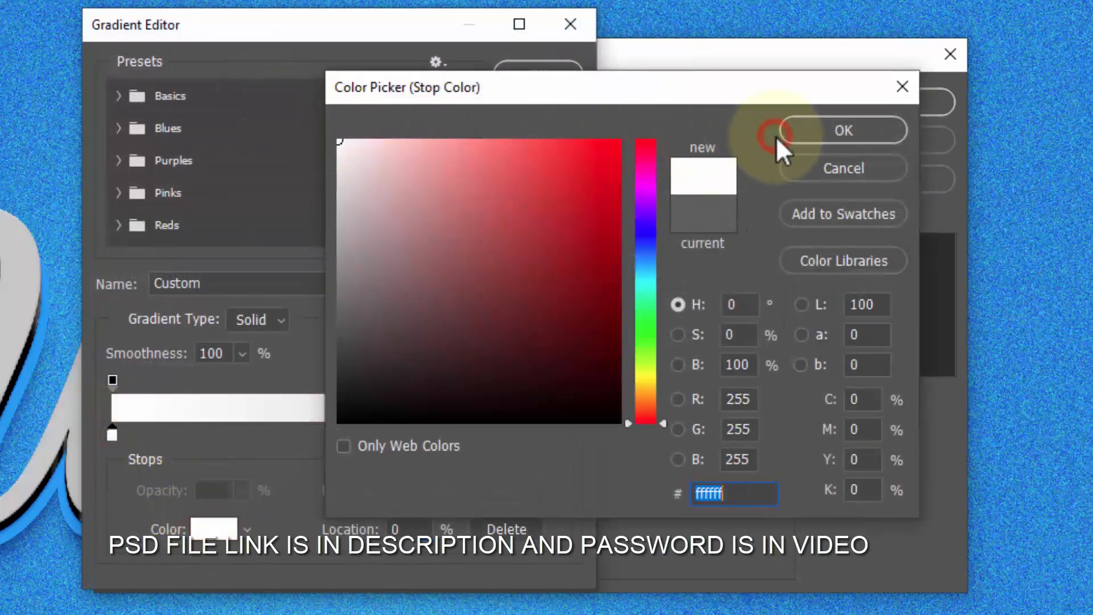
pyautogui.click(809, 129)
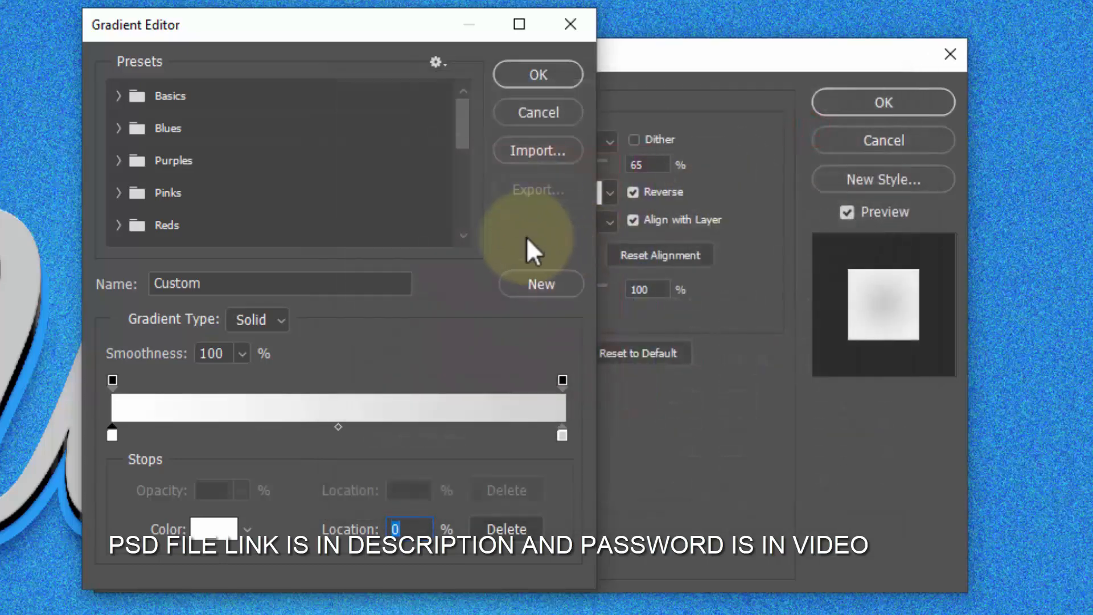
# Step: Set the ending colour stop of the overlay gradient to d6d6d6 and accept the gradient
pyautogui.click(562, 436)
pyautogui.click(204, 535)
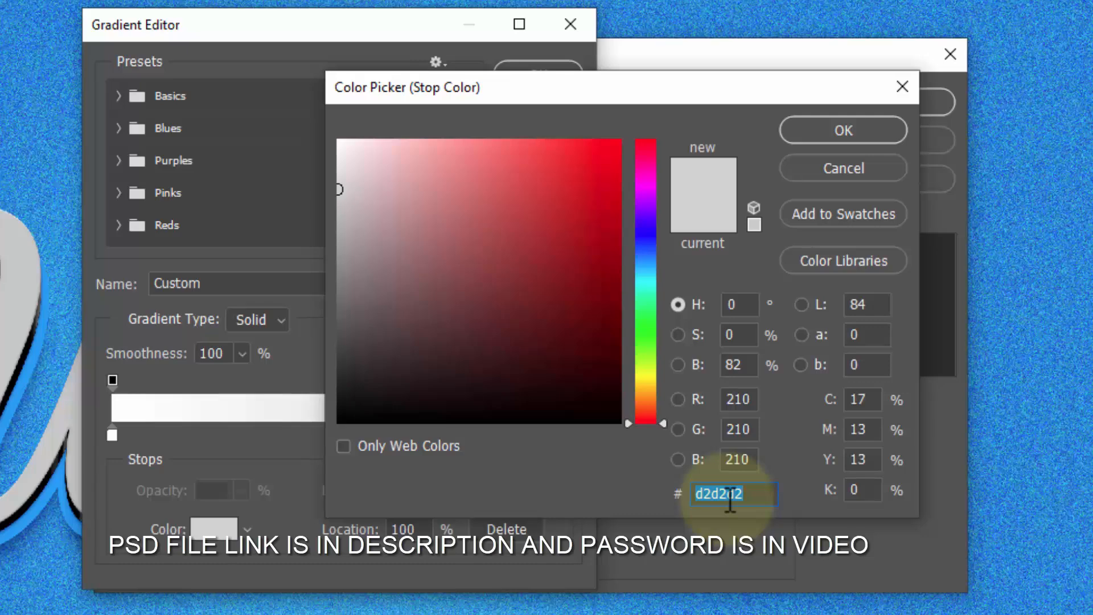
pyautogui.write('d6d6d6')
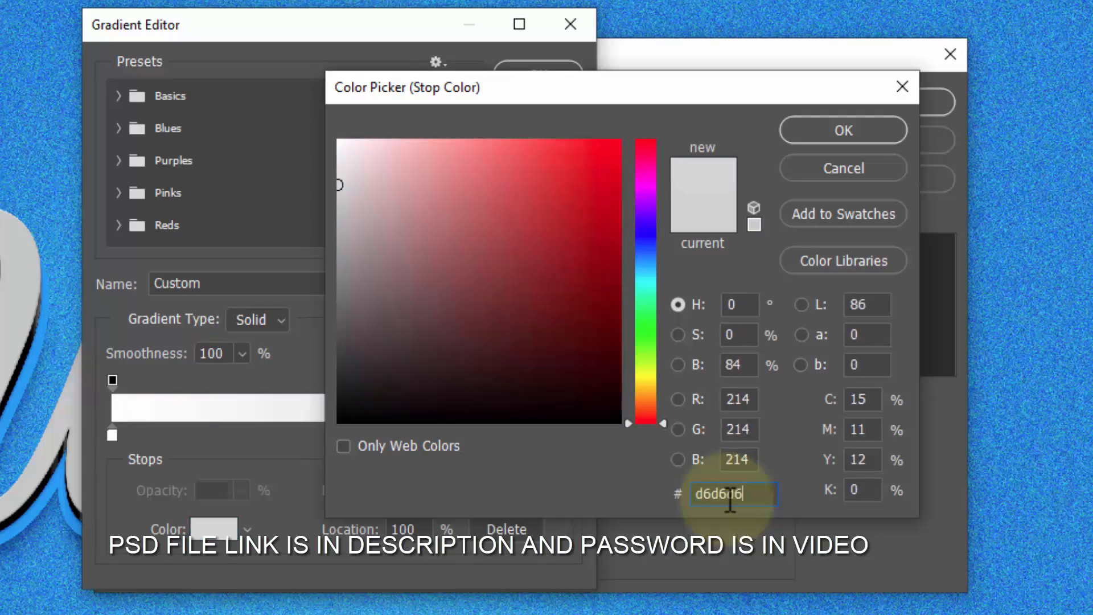
pyautogui.click(843, 134)
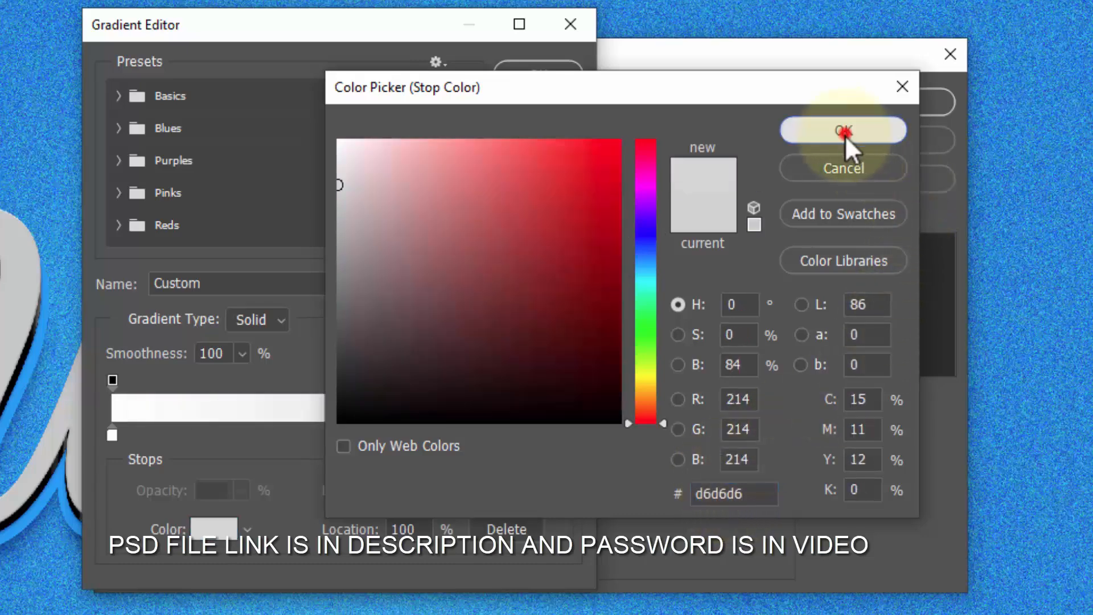
pyautogui.click(546, 73)
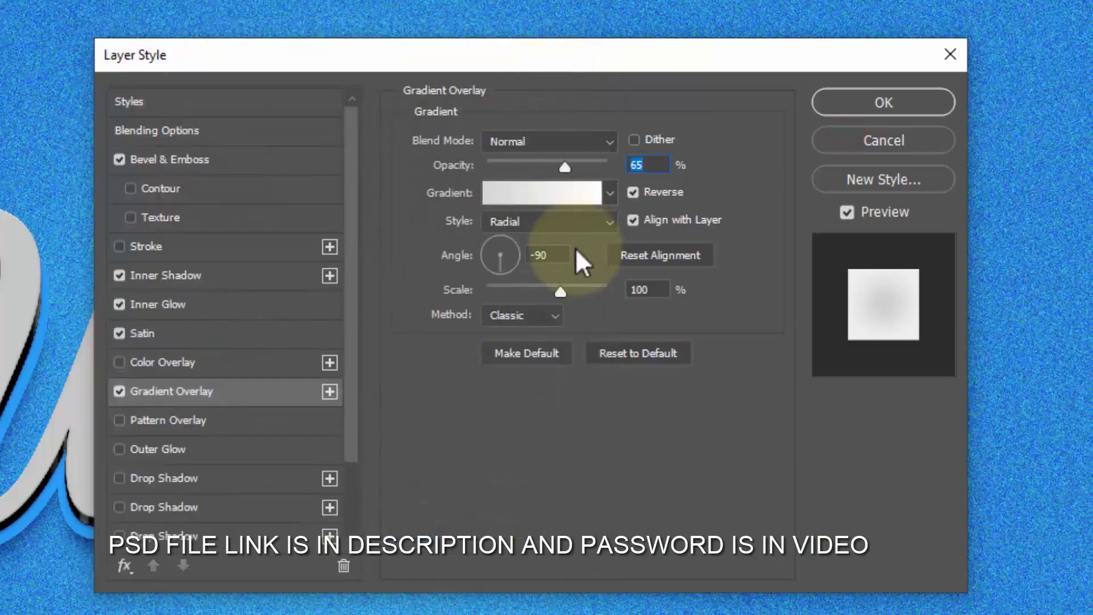
# Step: Make the gradient overlay Linear with a 90° angle and 150% scale, and apply the layer style
pyautogui.click(531, 221)
pyautogui.click(528, 240)
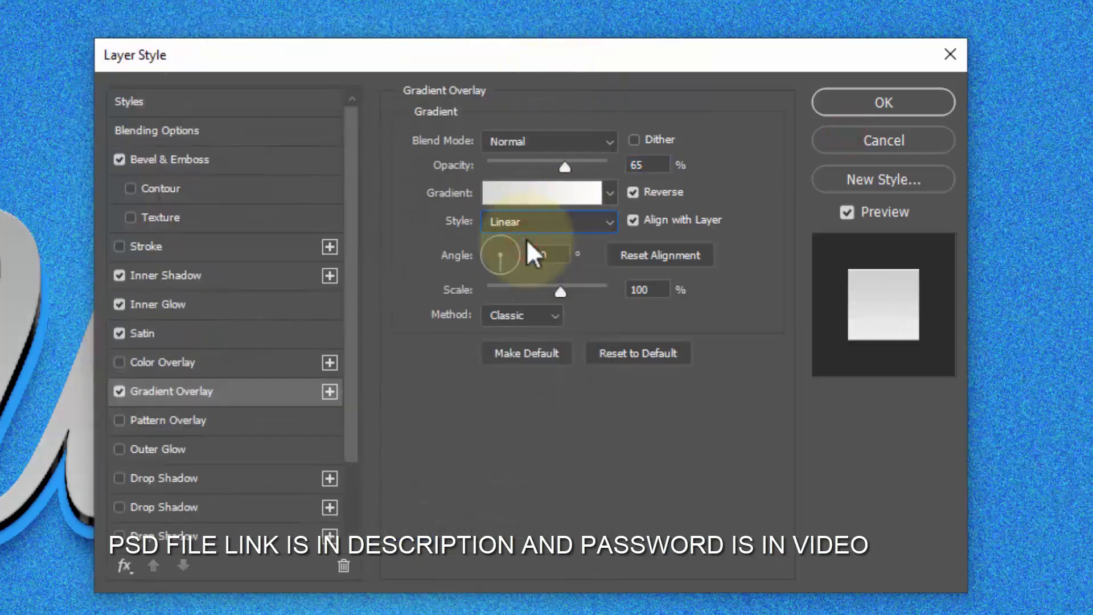
pyautogui.click(549, 255)
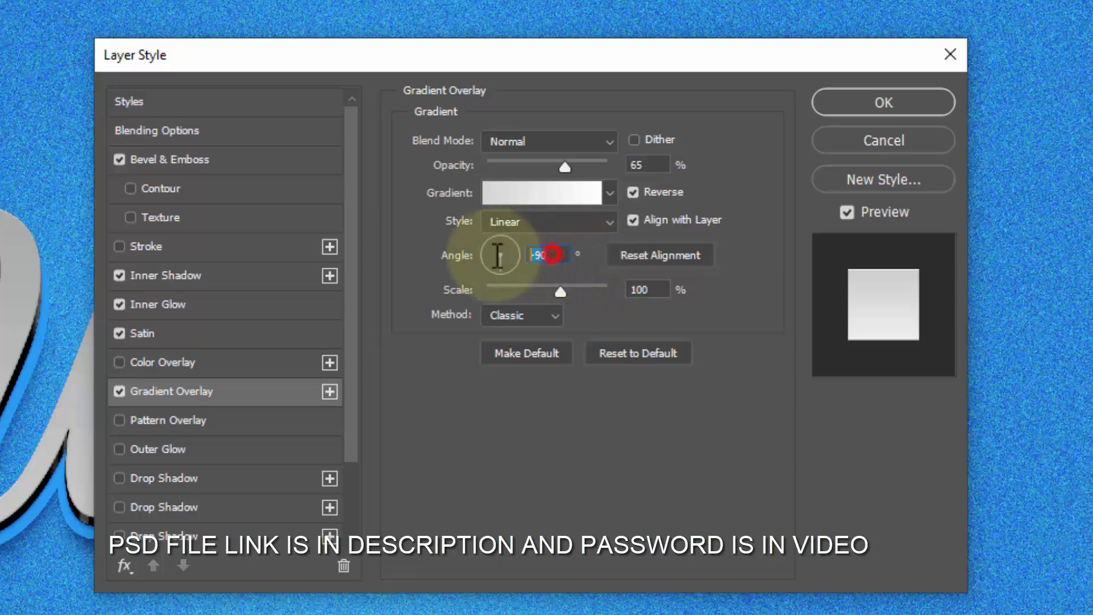
pyautogui.write('-1')
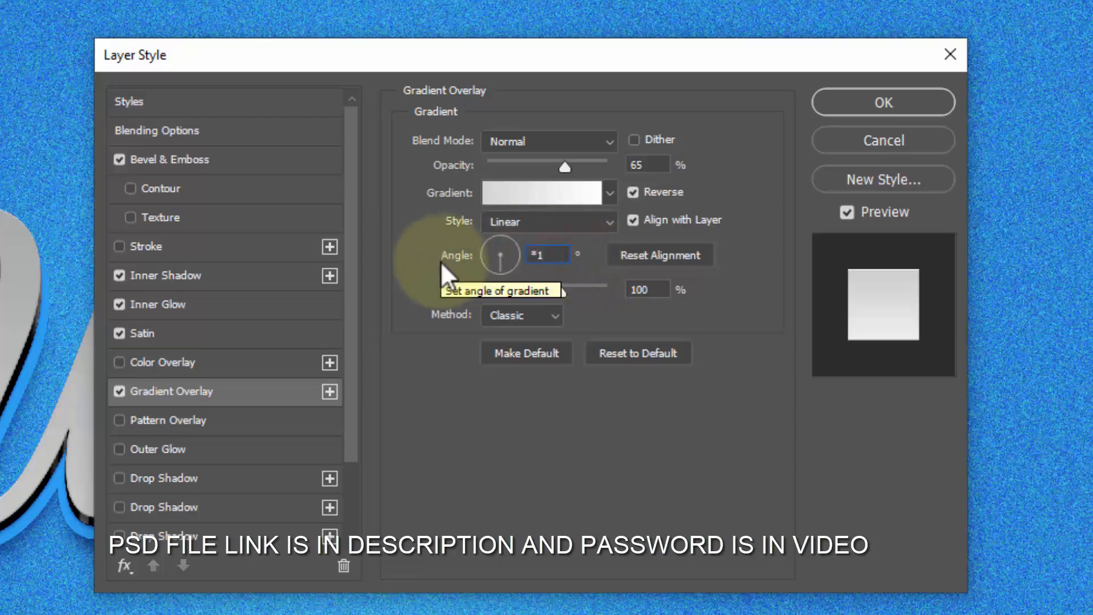
pyautogui.press('BackSpace')
pyautogui.press('BackSpace')
pyautogui.write('90')
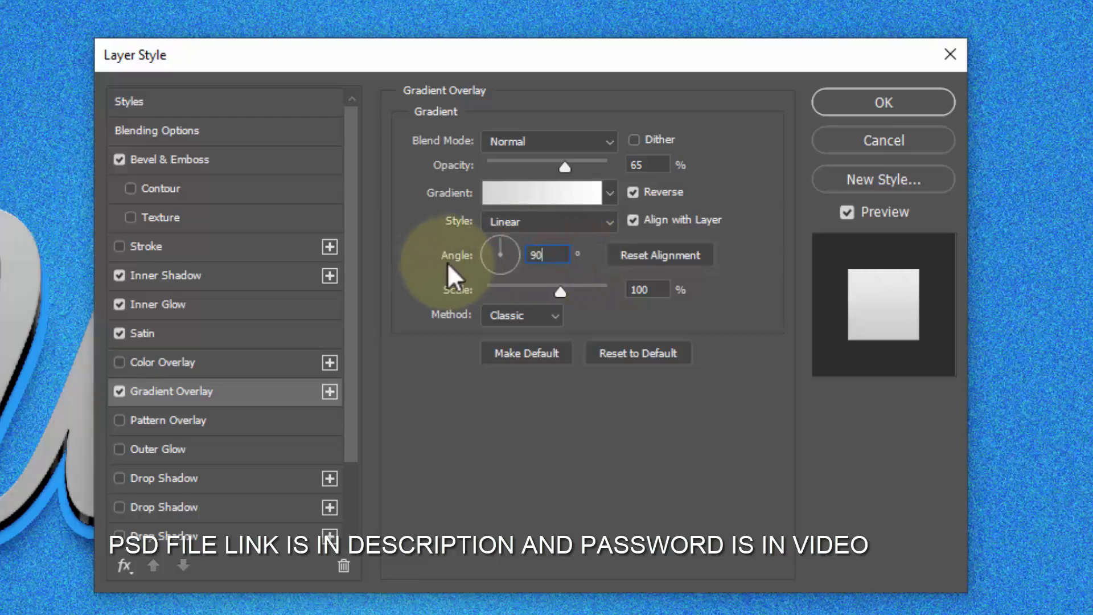
pyautogui.click(643, 290)
pyautogui.write('150')
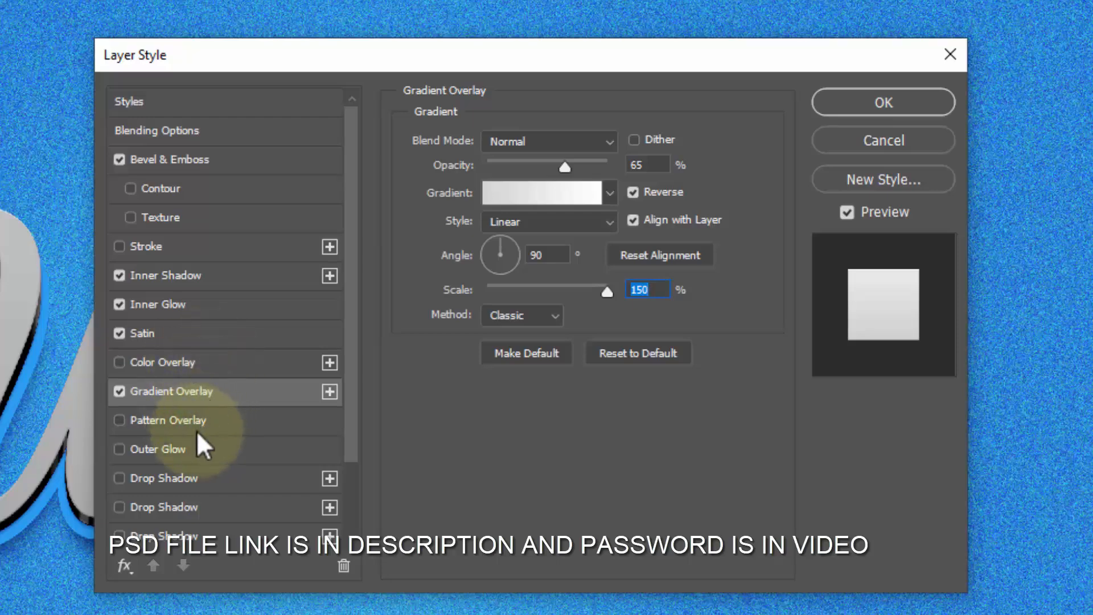
pyautogui.click(879, 101)
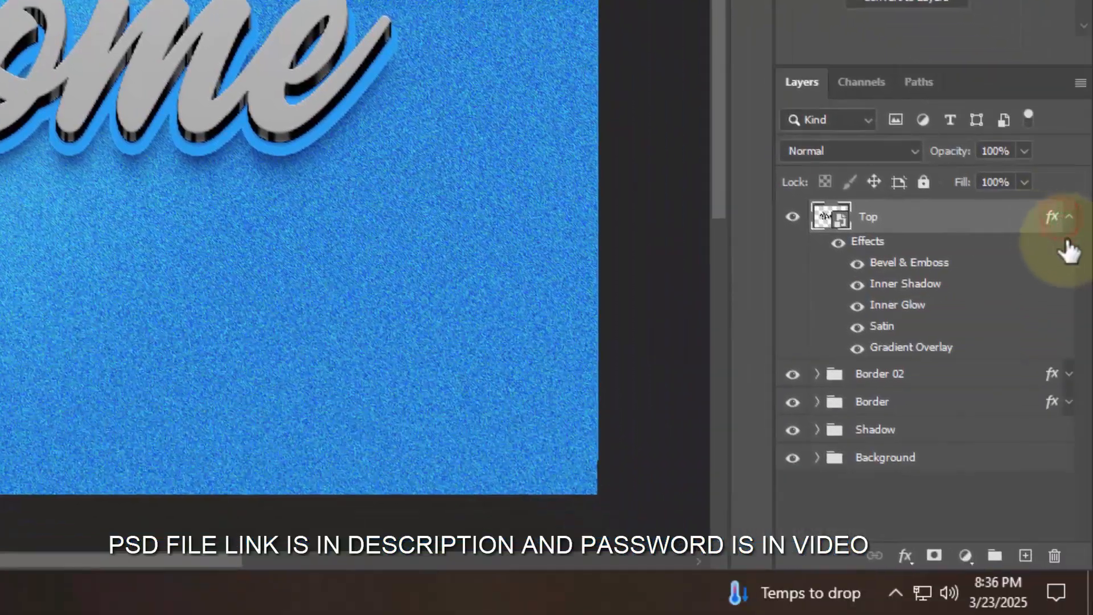
# Step: Collapse the effects list of the Top layer and duplicate the layer
pyautogui.click(1064, 218)
pyautogui.hotkey('ctrl', 'shift', 'alt', 't')
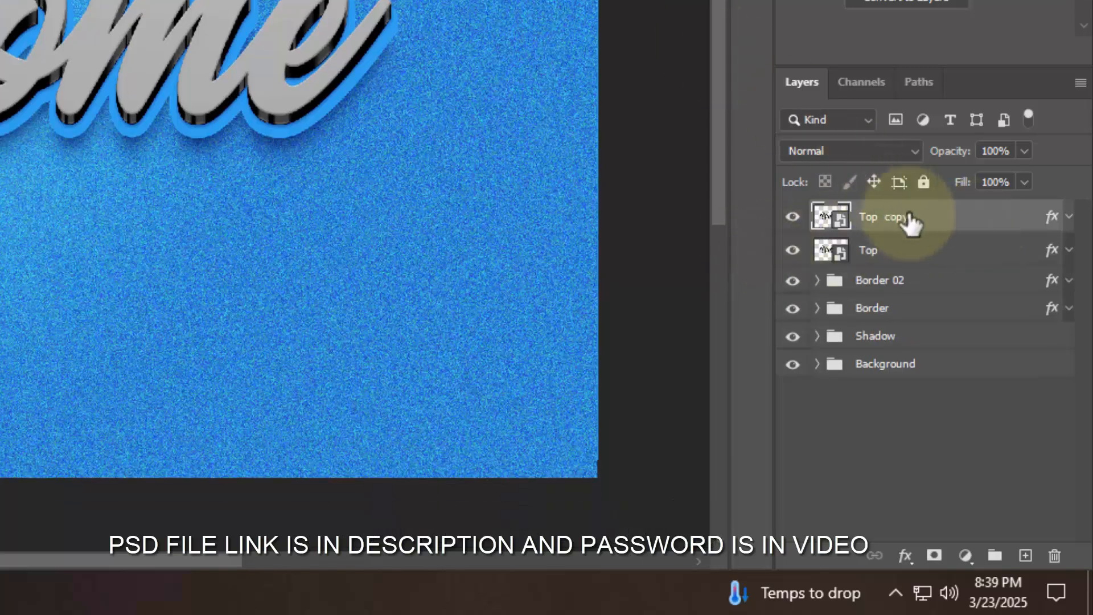
# Step: Enable a Pattern Overlay on the Top copy layer with Normal blend mode and 100% opacity
pyautogui.click(1050, 218)
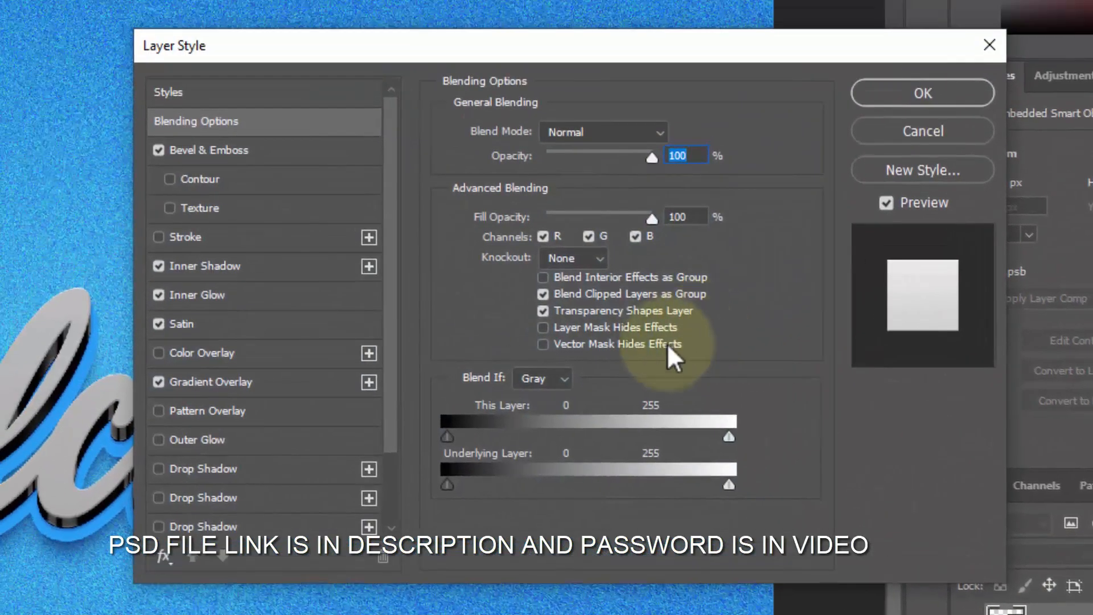
pyautogui.click(277, 409)
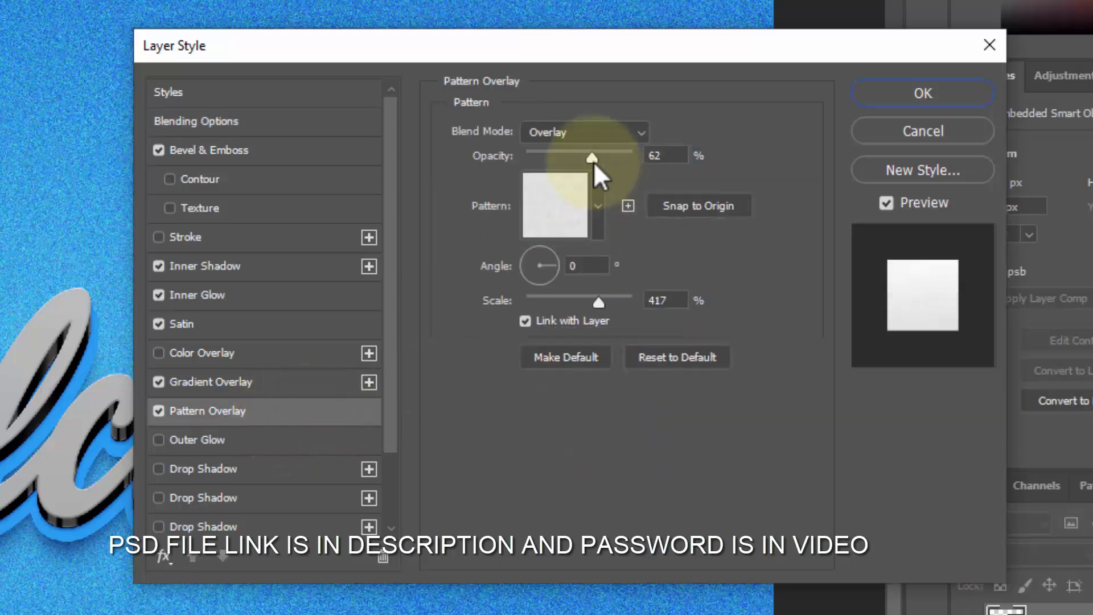
pyautogui.moveTo(592, 157); pyautogui.dragTo(655, 158)
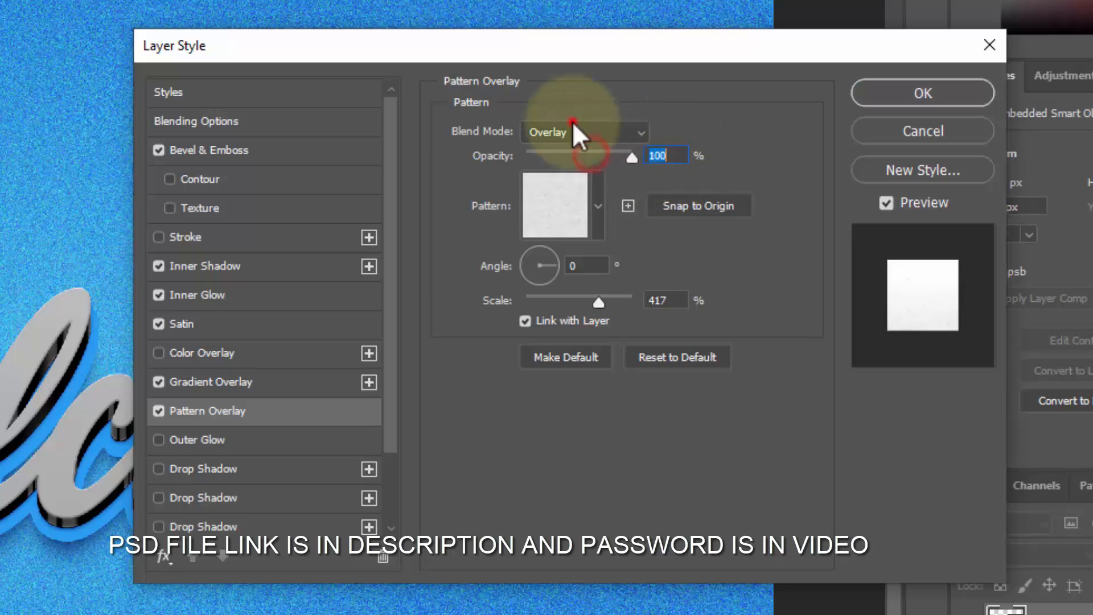
pyautogui.click(572, 121)
pyautogui.click(552, 149)
# Step: Choose the brown pattern from the Grass set for the pattern overlay
pyautogui.click(575, 217)
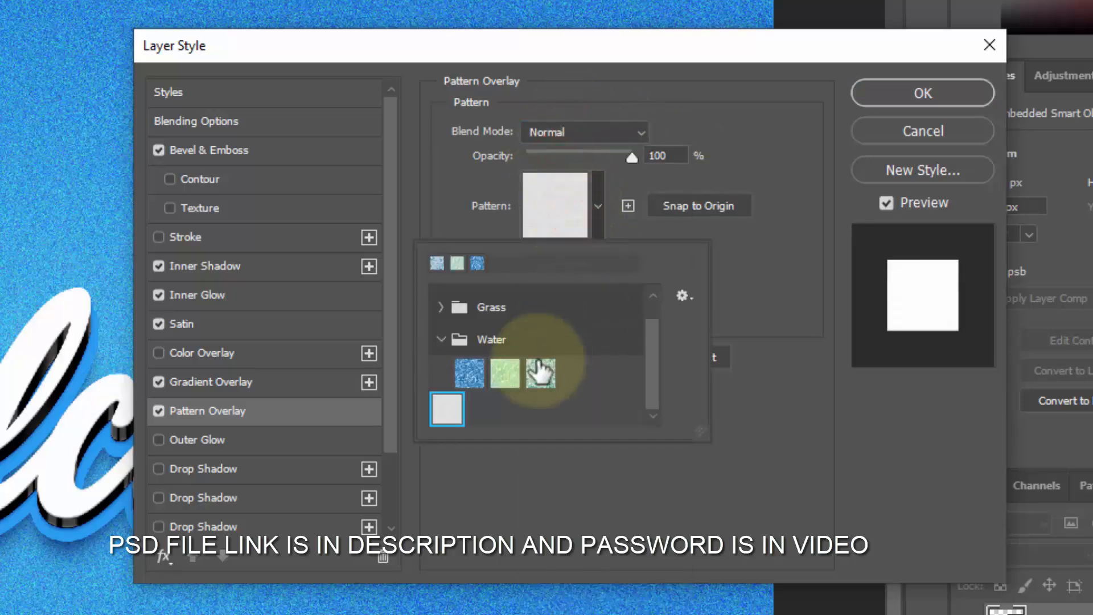
pyautogui.click(441, 308)
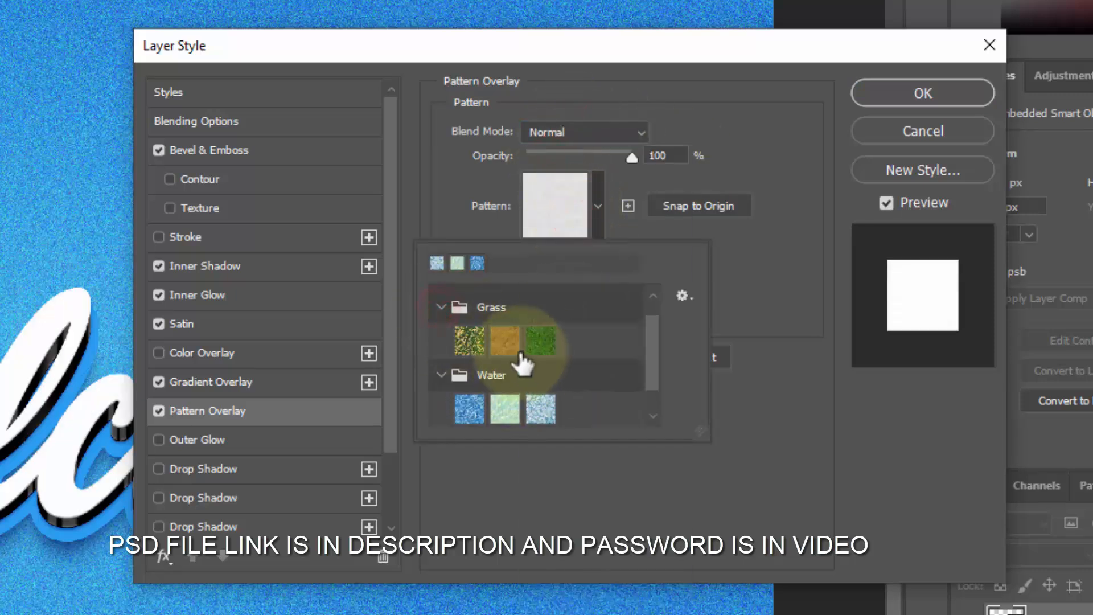
pyautogui.click(518, 350)
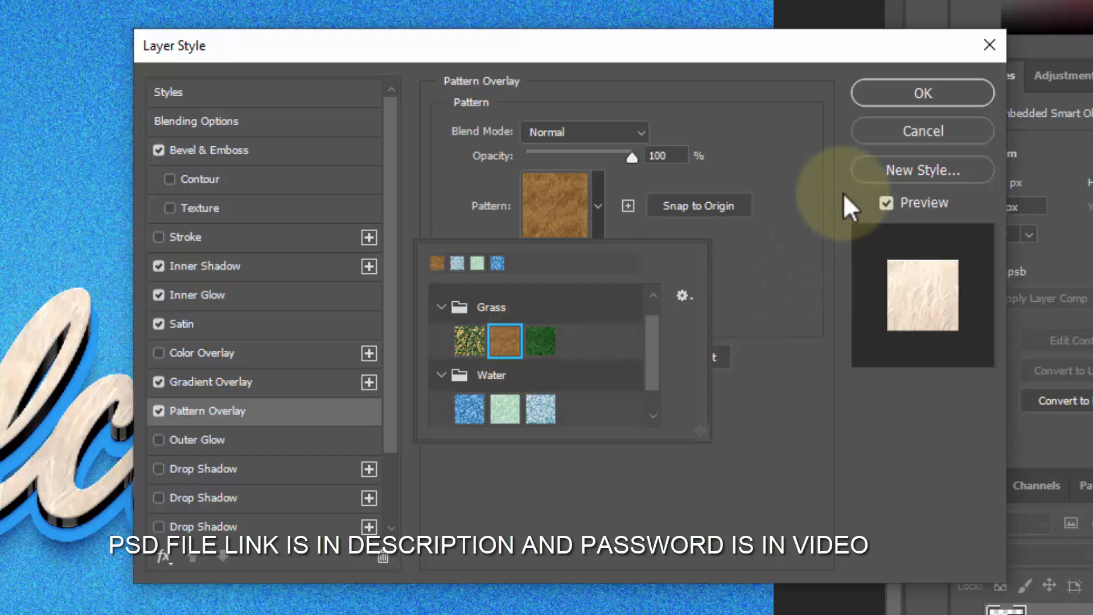
pyautogui.click(798, 196)
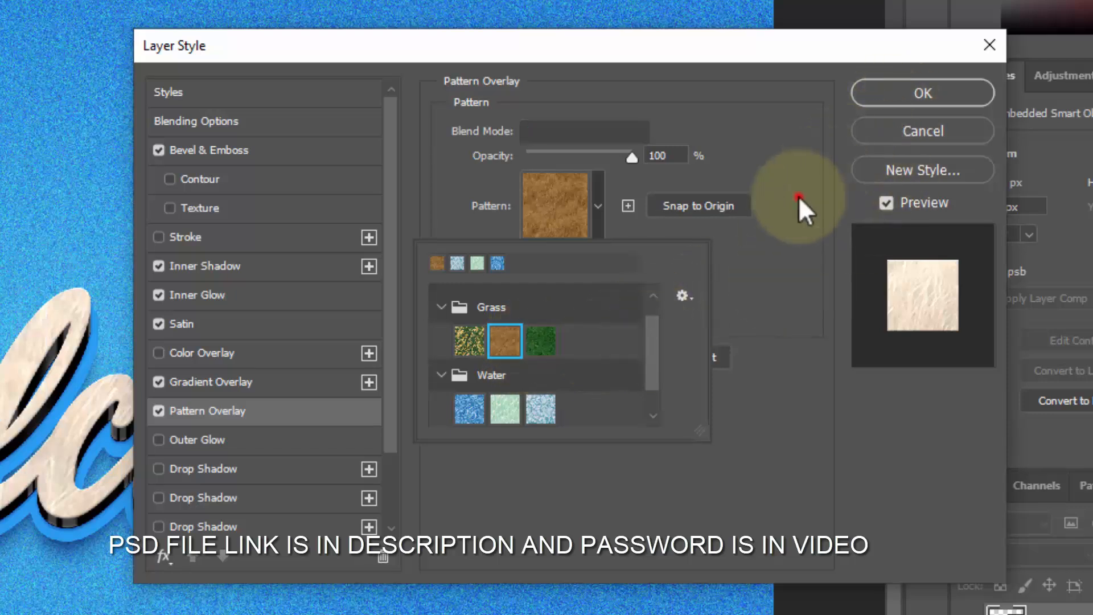
# Step: Set the pattern overlay's scale to 75% and angle to 45°, and apply the layer style
pyautogui.moveTo(598, 301); pyautogui.dragTo(568, 303)
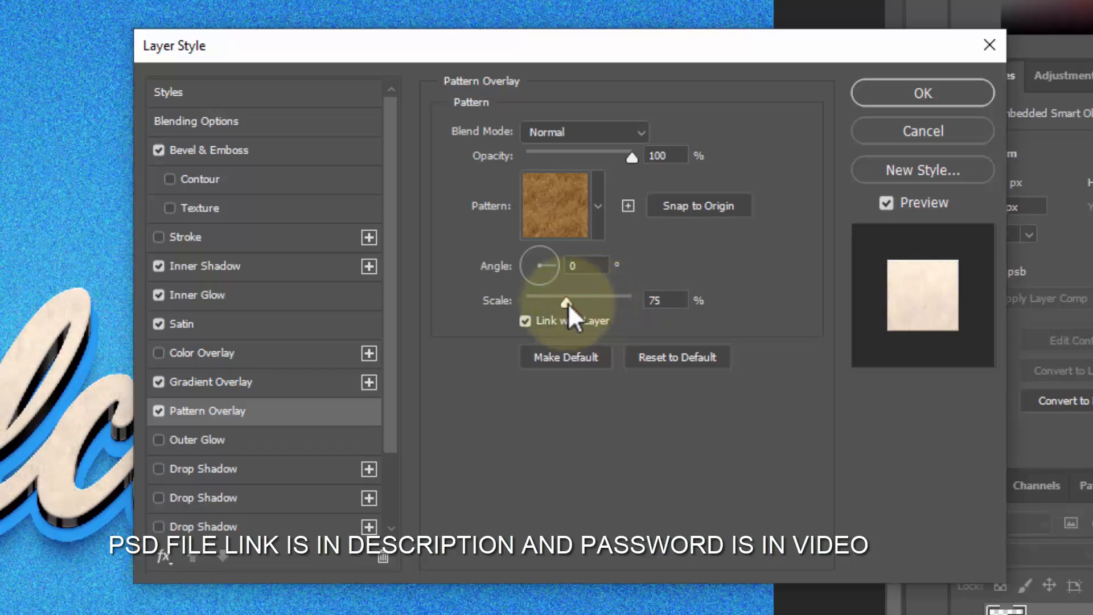
pyautogui.click(663, 300)
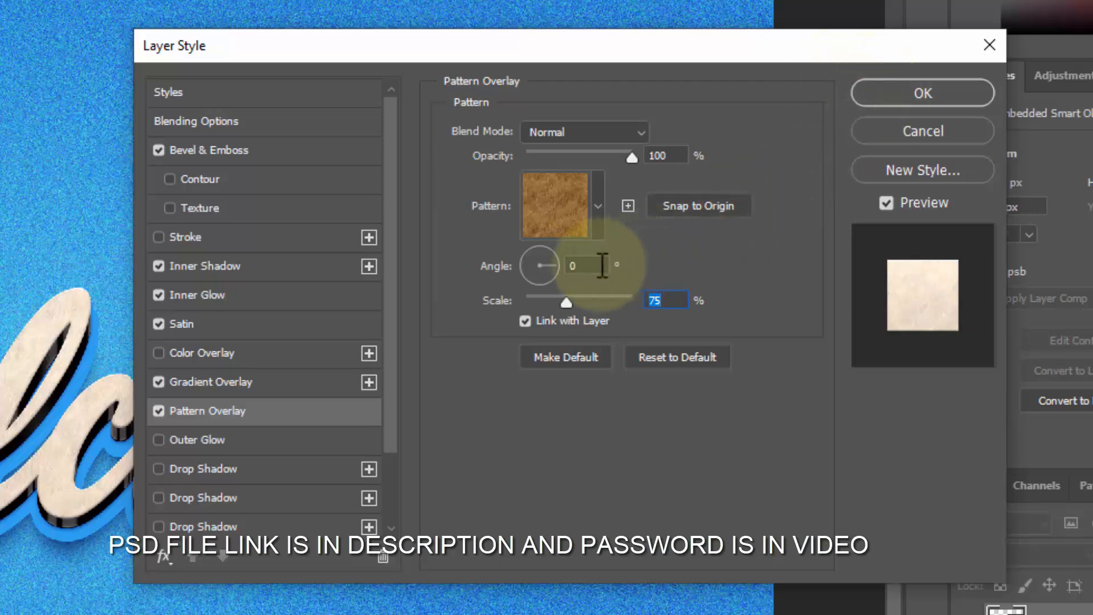
pyautogui.click(594, 266)
pyautogui.write('45')
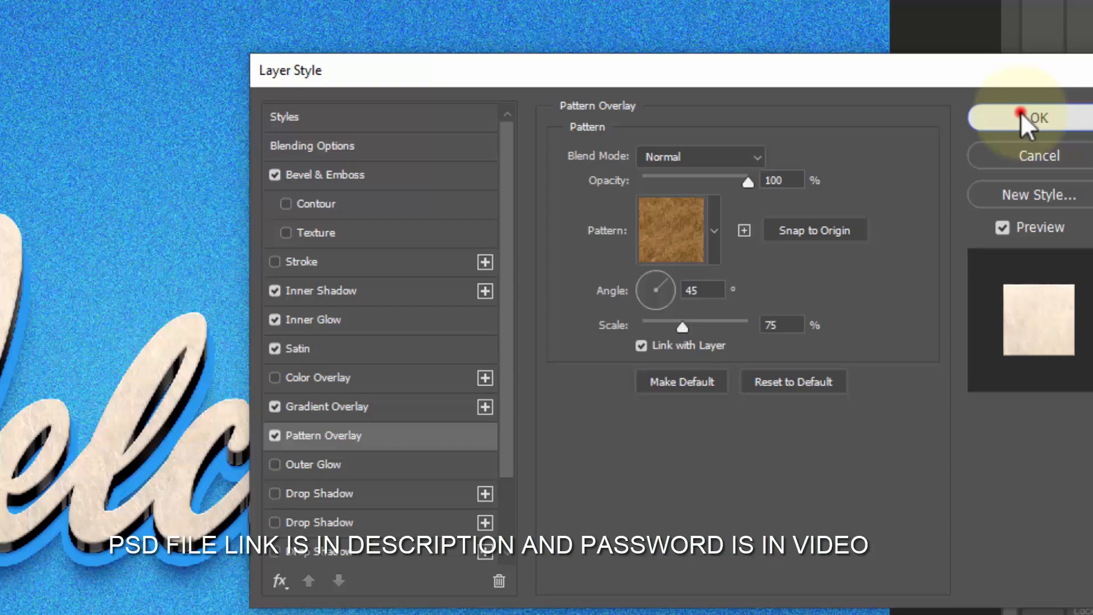
pyautogui.click(923, 93)
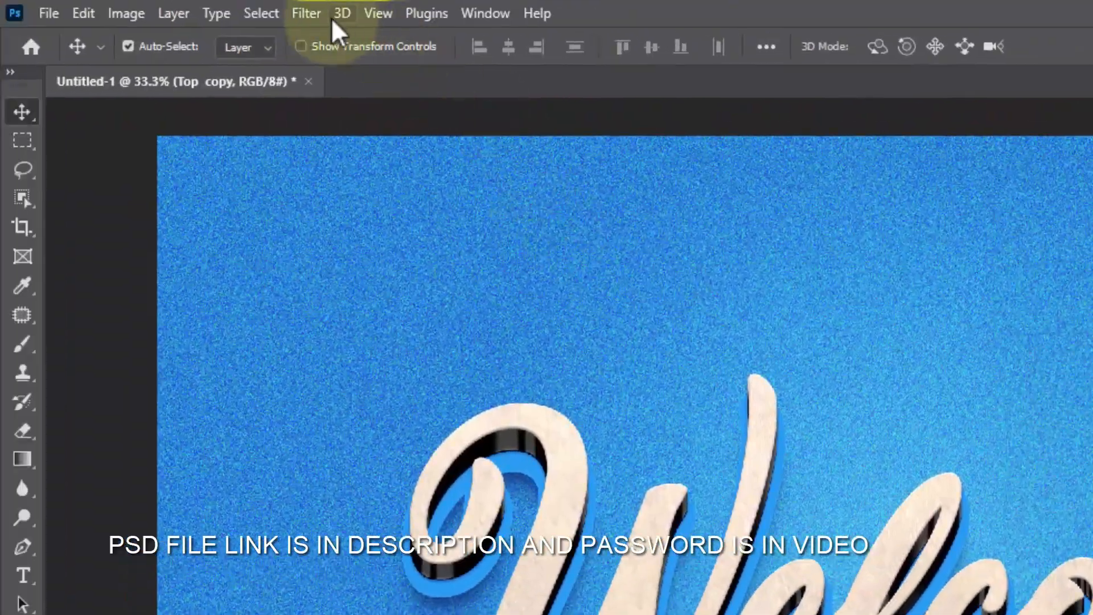
# Step: Apply the Add Noise filter to the Top copy layer with an amount of 118.39% and Uniform distribution
pyautogui.click(295, 15)
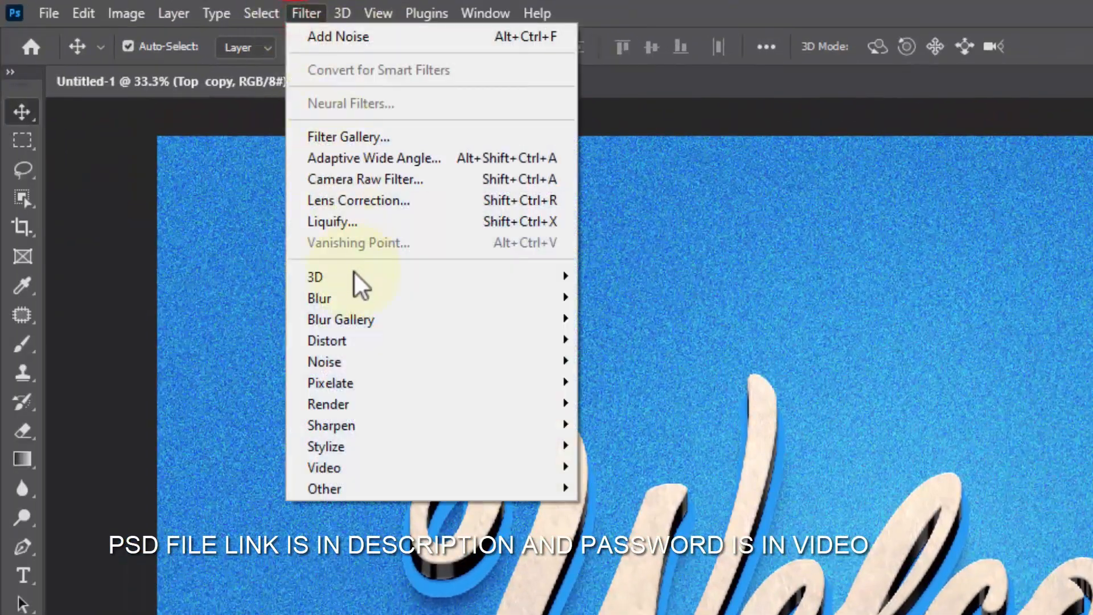
pyautogui.click(603, 359)
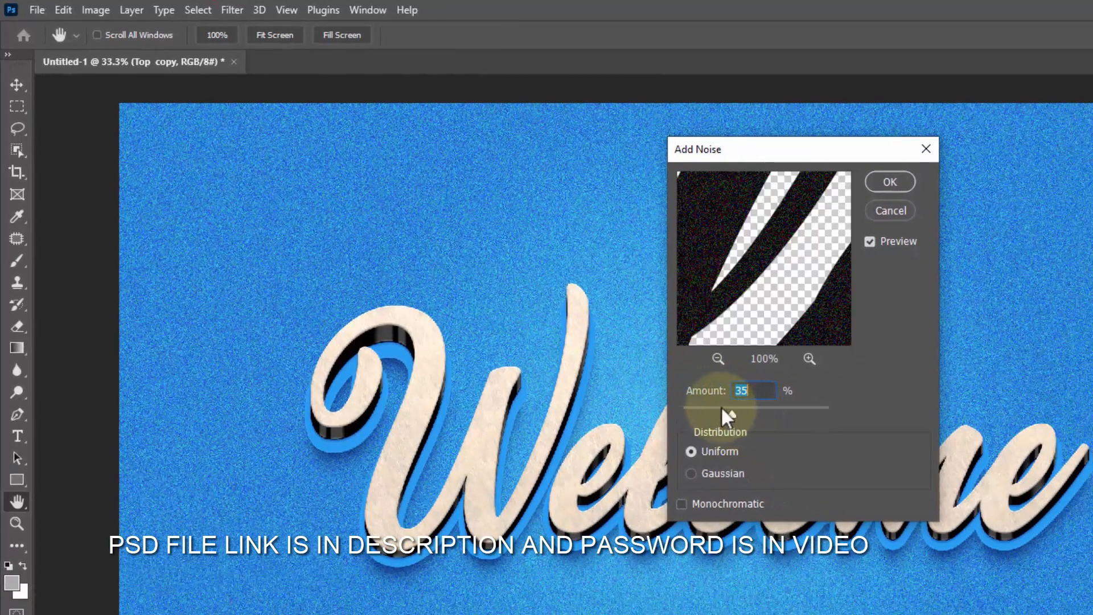
pyautogui.moveTo(721, 405); pyautogui.dragTo(752, 406)
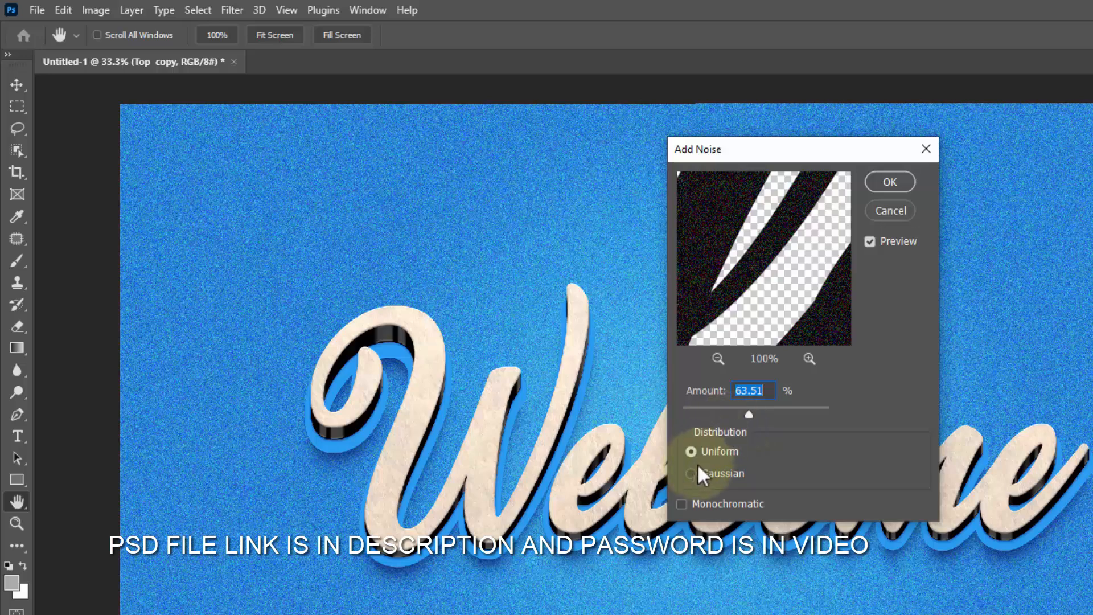
pyautogui.click(778, 408)
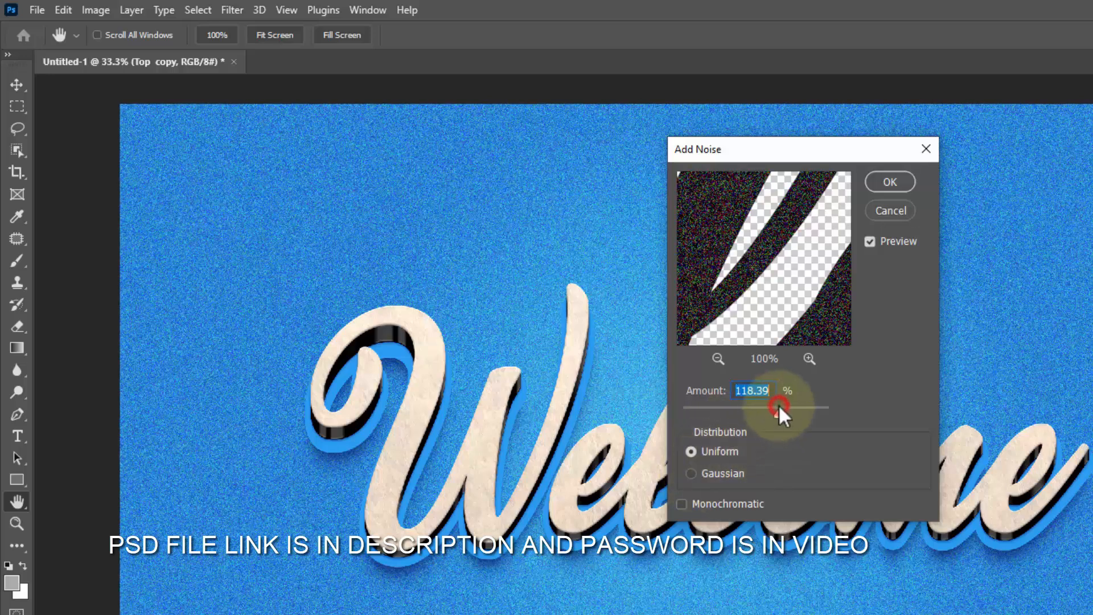
pyautogui.click(887, 177)
pyautogui.press('v')
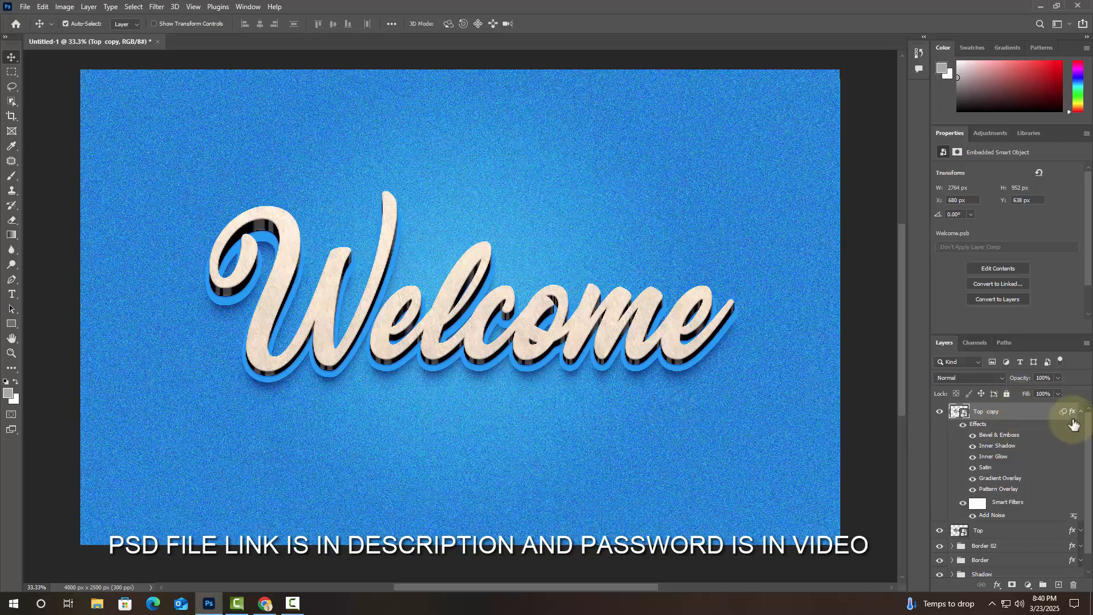
# Step: Group the Top copy and Top layers and name the group Top
pyautogui.click(1081, 411)
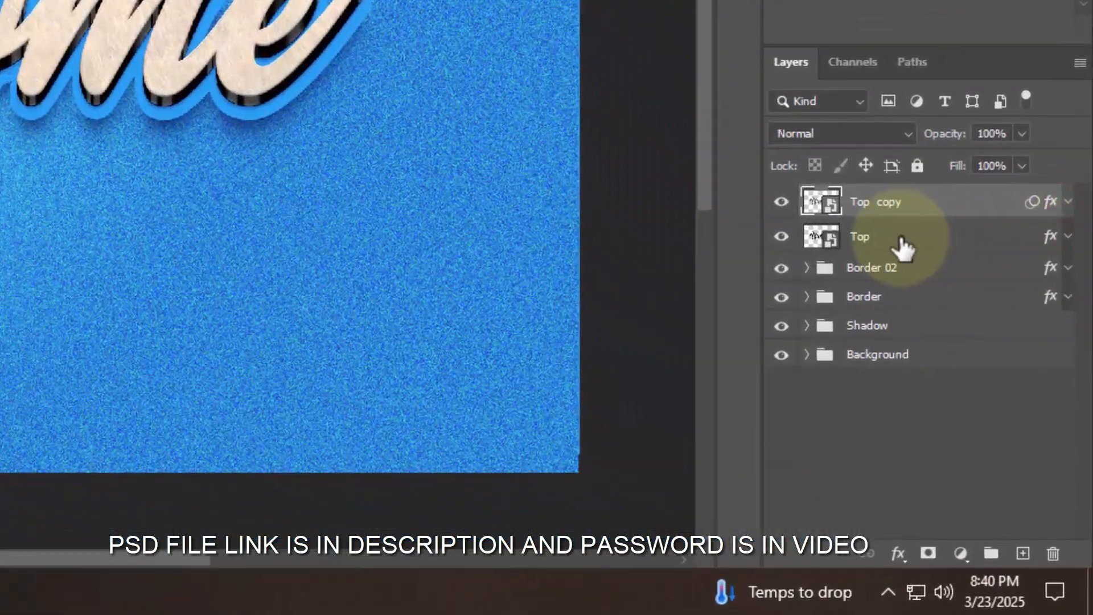
pyautogui.keyDown('shift'); pyautogui.click(922, 285); pyautogui.keyUp('shift')
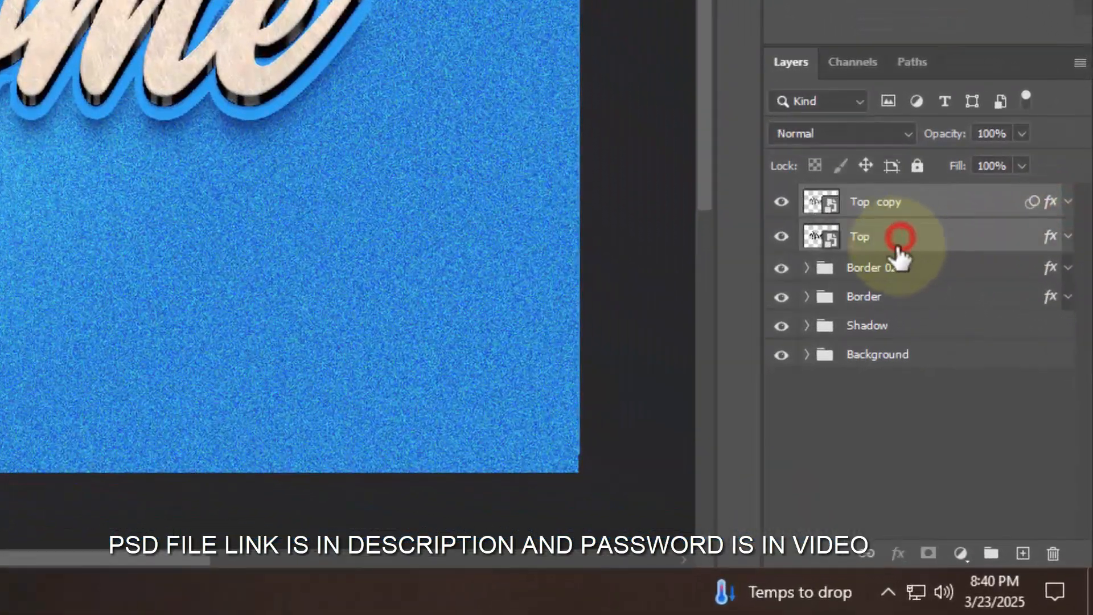
pyautogui.hotkey('ctrl', 'g')
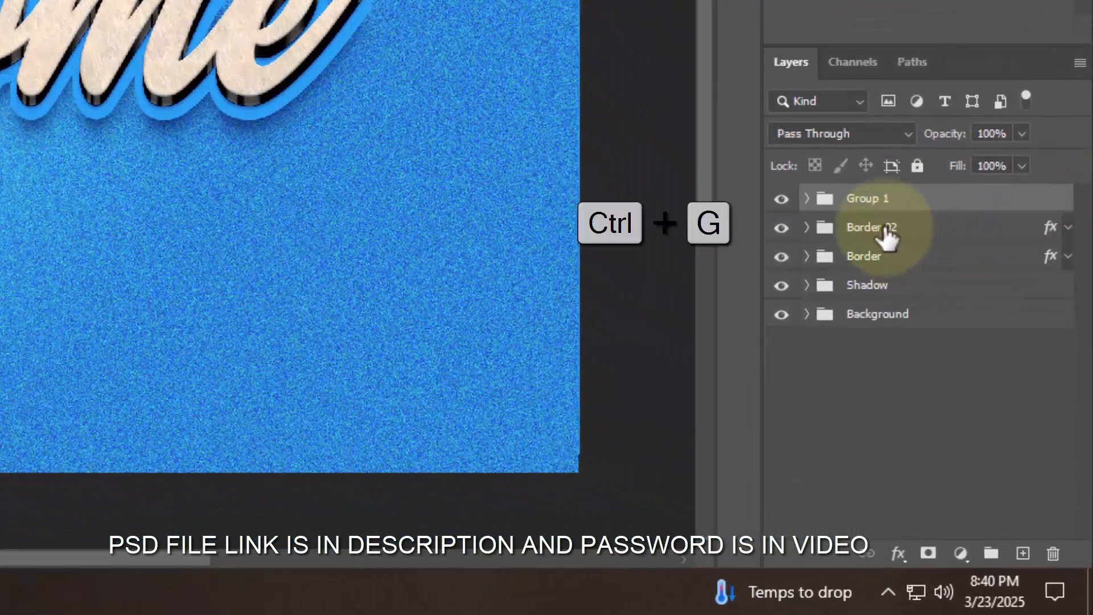
pyautogui.doubleClick(874, 209)
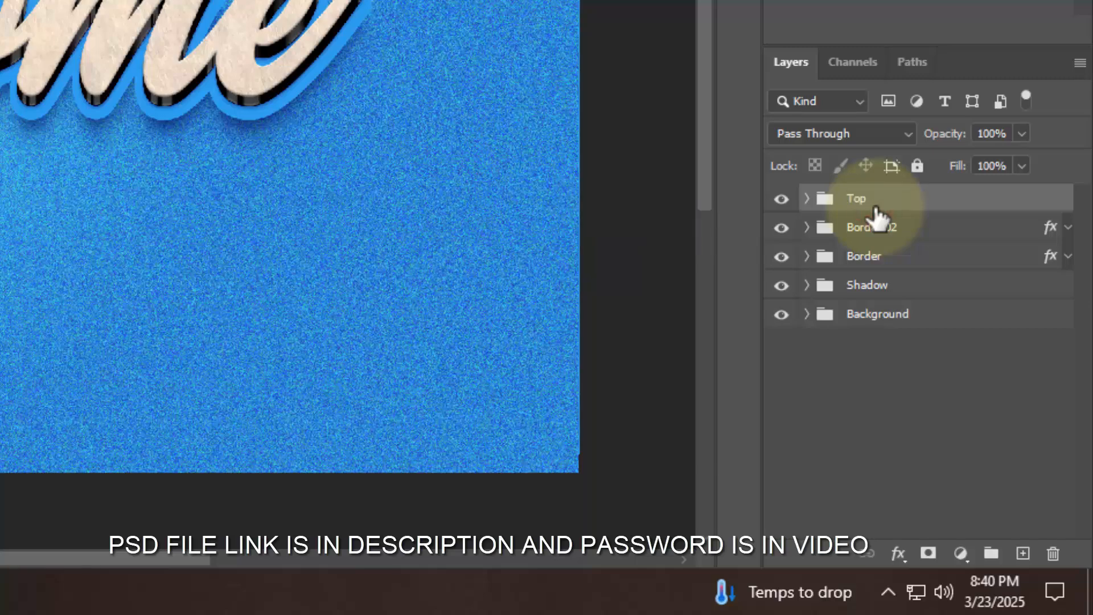
# Step: Duplicate the Top copy layer, placing the duplicate above the Top group with the name "Change your text from here"
pyautogui.click(807, 198)
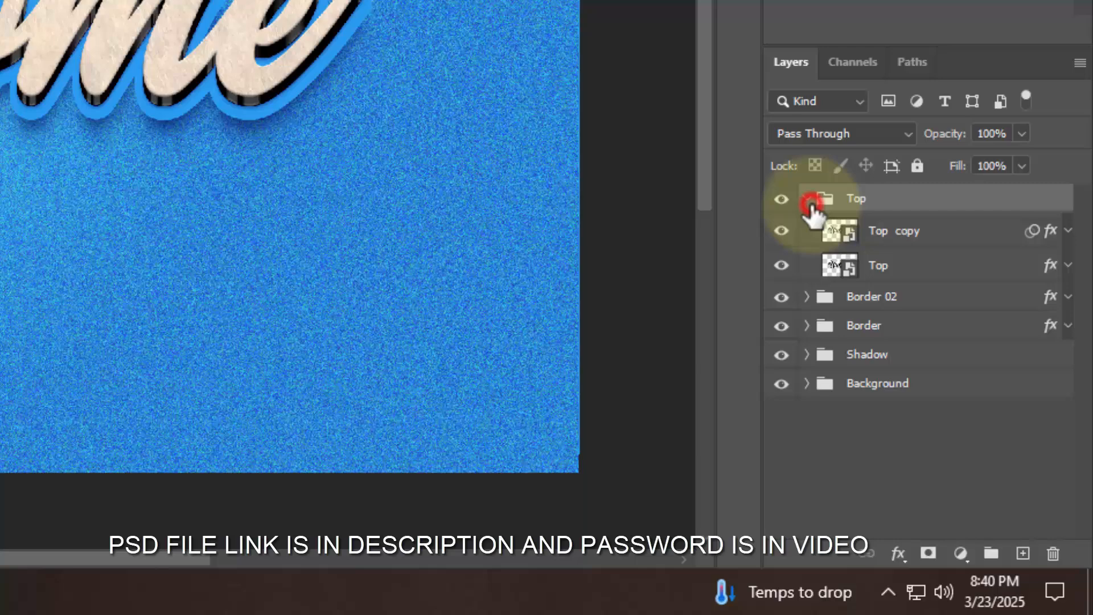
pyautogui.click(933, 232)
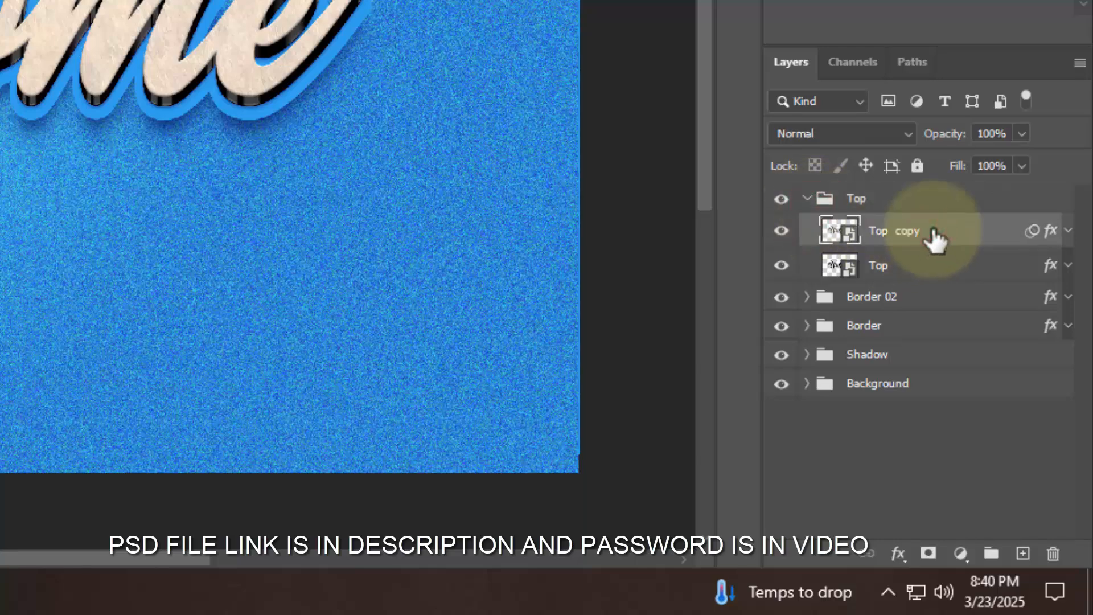
pyautogui.hotkey('ctrl', 'j')
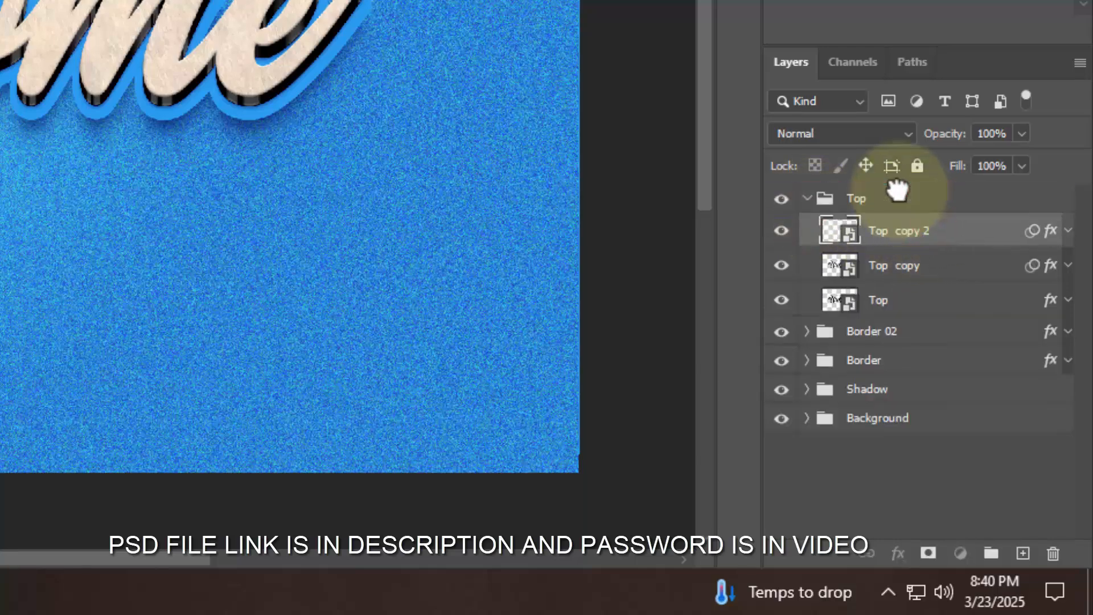
pyautogui.moveTo(885, 230); pyautogui.dragTo(871, 194)
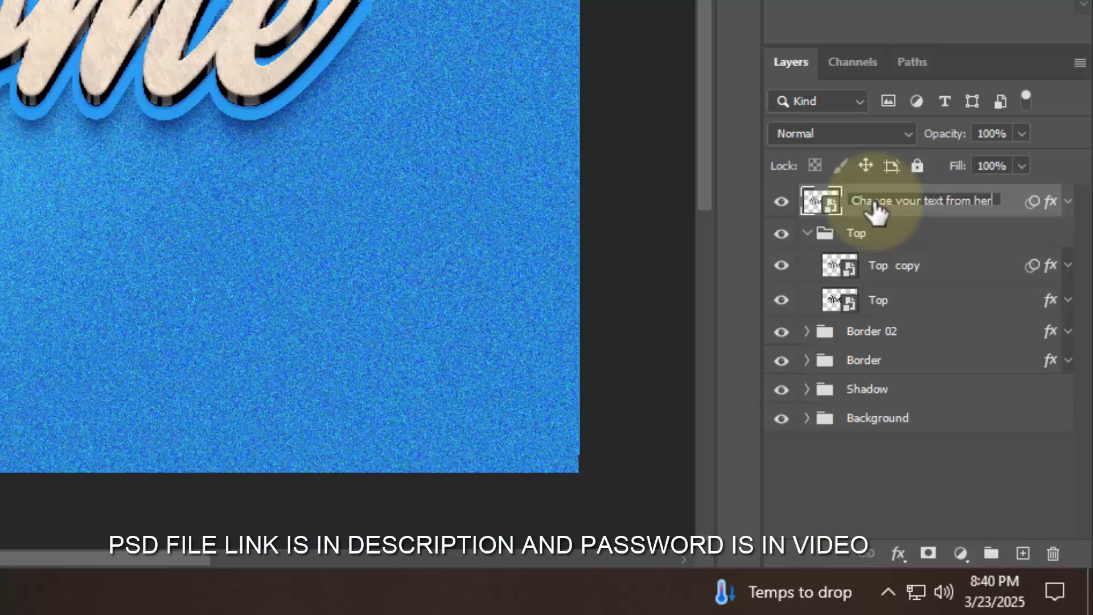
pyautogui.write('e')
pyautogui.press('Return')
# Step: Clear the layer style of the "Change your text from here" layer and hide the layer
pyautogui.rightClick(981, 217)
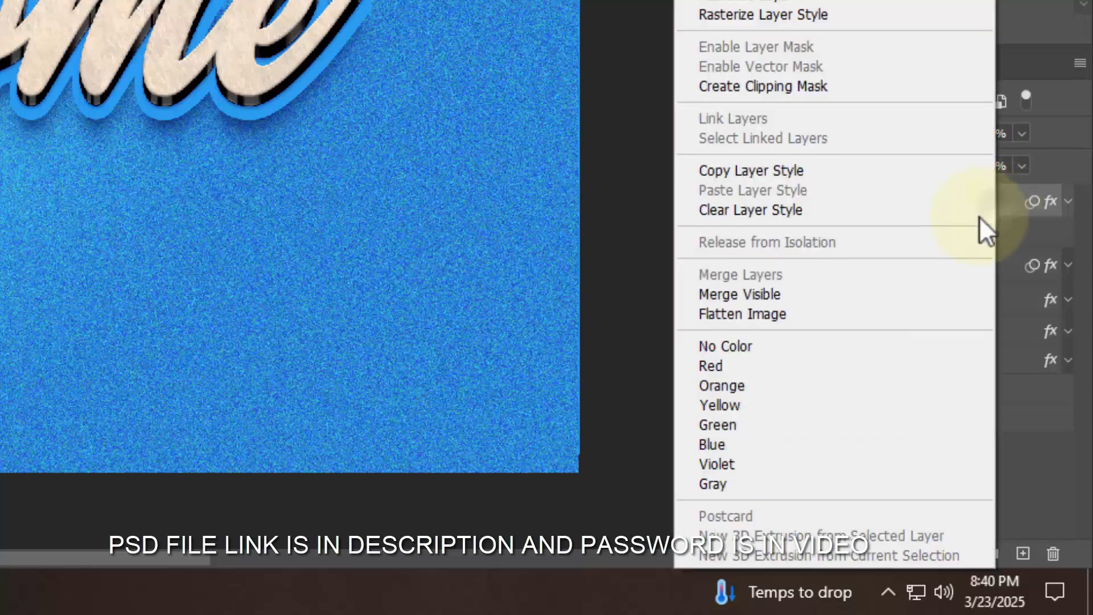
pyautogui.click(852, 213)
pyautogui.click(780, 203)
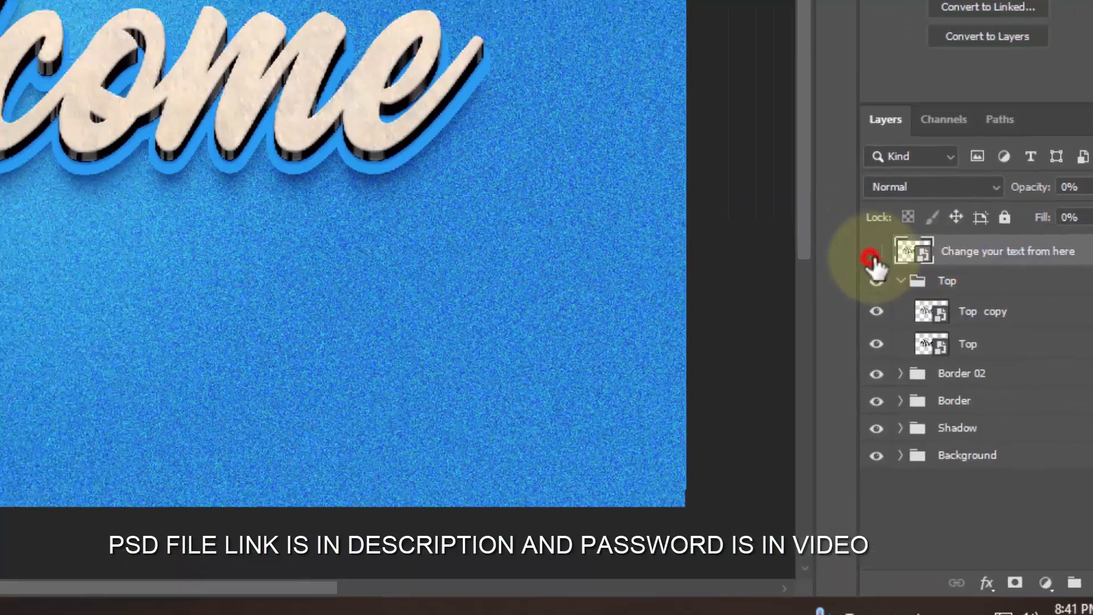